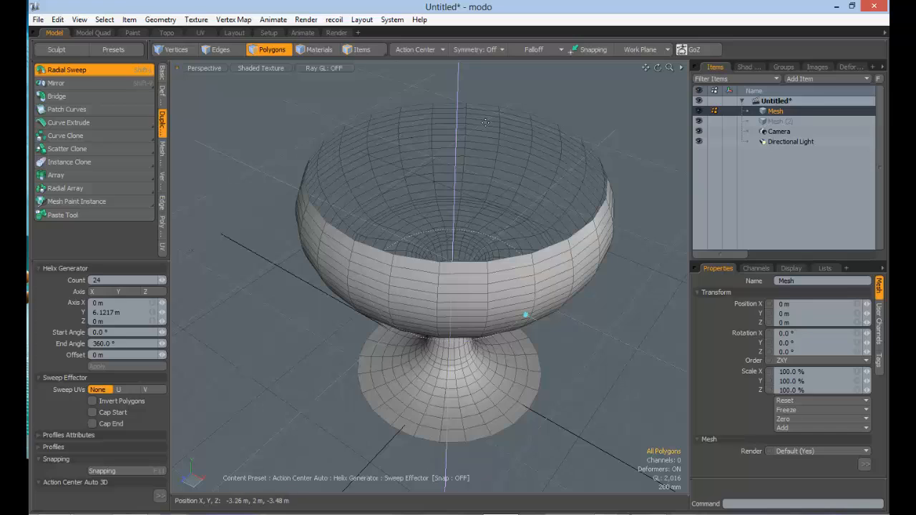
# - Toggle Invert Polygons on the radial sweep repeatedly to compare the goblet's two face directions
pyautogui.keyDown('alt'); pyautogui.moveTo(422, 144); pyautogui.dragTo(398, 162); pyautogui.keyUp('alt')
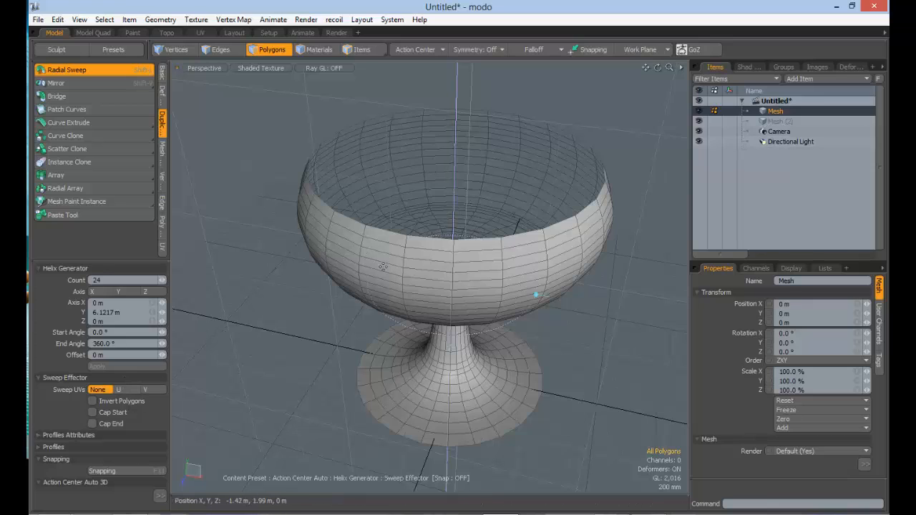
pyautogui.click(92, 401)
pyautogui.click(97, 401)
pyautogui.click(98, 401)
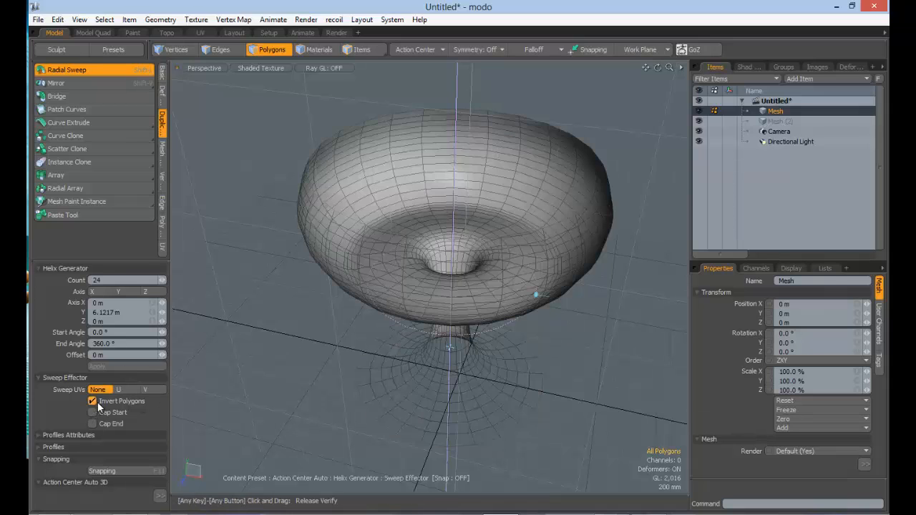
pyautogui.click(97, 401)
pyautogui.click(119, 402)
pyautogui.click(120, 401)
pyautogui.click(120, 401)
pyautogui.click(119, 401)
pyautogui.click(119, 402)
pyautogui.click(120, 403)
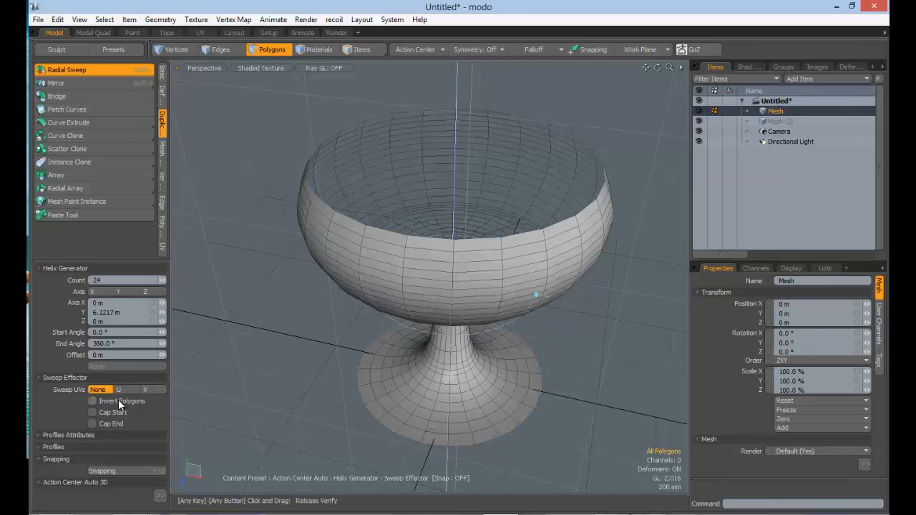
# - Turn on Invert Polygons for the sweep and examine the inside of the goblet's bowl up close
pyautogui.click(119, 403)
pyautogui.keyDown('alt'); pyautogui.moveTo(424, 215); pyautogui.dragTo(443, 283); pyautogui.keyUp('alt')
pyautogui.scroll(4, 443, 276)
pyautogui.click(120, 405)
pyautogui.scroll(-5, 450, 251)
pyautogui.click(103, 404)
pyautogui.scroll(5, 468, 251)
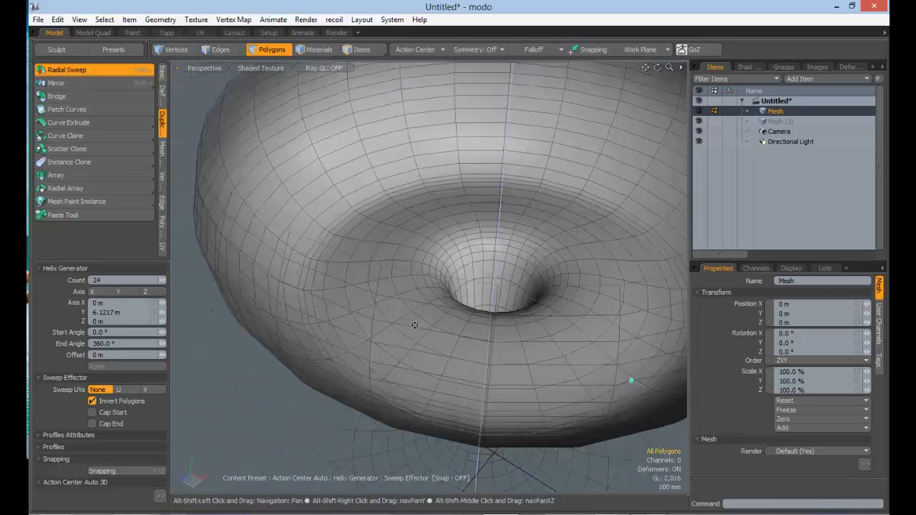
pyautogui.keyDown('alt'); pyautogui.moveTo(468, 252); pyautogui.dragTo(433, 304); pyautogui.keyUp('alt')
pyautogui.scroll(5, 501, 284)
pyautogui.keyDown('alt'); pyautogui.moveTo(508, 281); pyautogui.dragTo(374, 288); pyautogui.keyUp('alt')
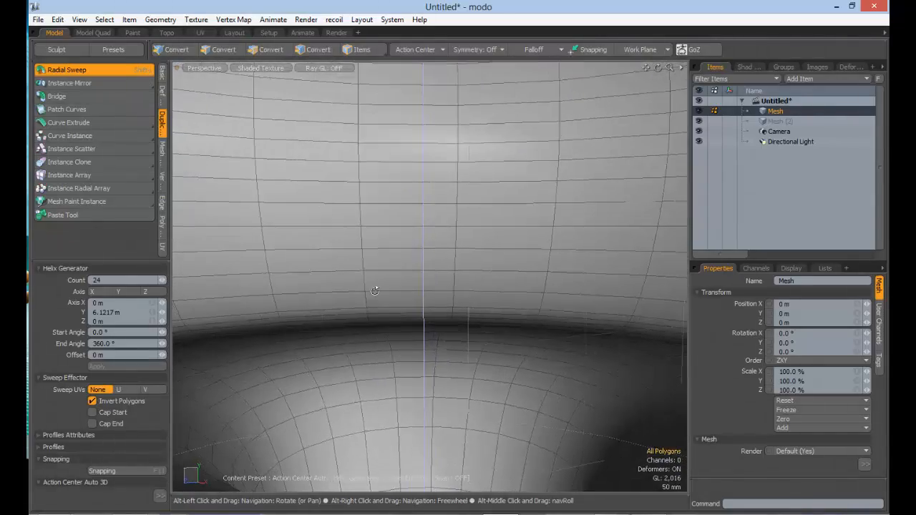
# - Compare the bowl's interior with Invert Polygons on and off, leaving the option off
pyautogui.click(111, 402)
pyautogui.click(111, 402)
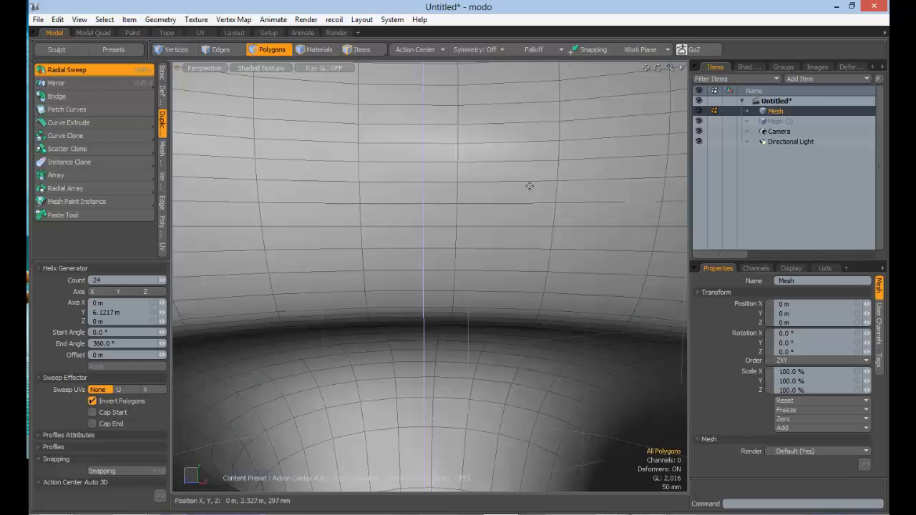
pyautogui.keyDown('ctrl'); pyautogui.keyDown('alt'); pyautogui.moveTo(501, 206); pyautogui.dragTo(463, 262); pyautogui.keyUp('alt'); pyautogui.keyUp('ctrl')
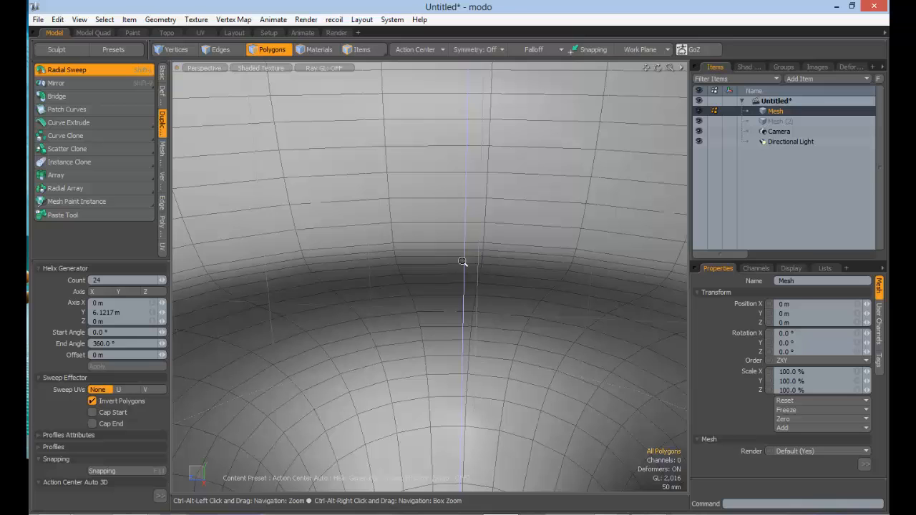
pyautogui.click(106, 401)
pyautogui.click(106, 401)
pyautogui.keyDown('ctrl'); pyautogui.keyDown('alt'); pyautogui.moveTo(503, 302); pyautogui.dragTo(424, 329); pyautogui.keyUp('alt'); pyautogui.keyUp('ctrl')
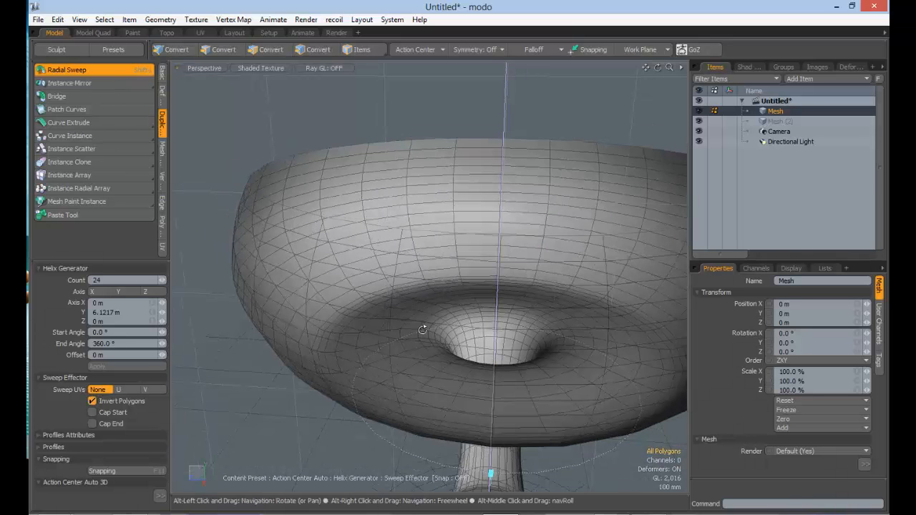
pyautogui.click(122, 401)
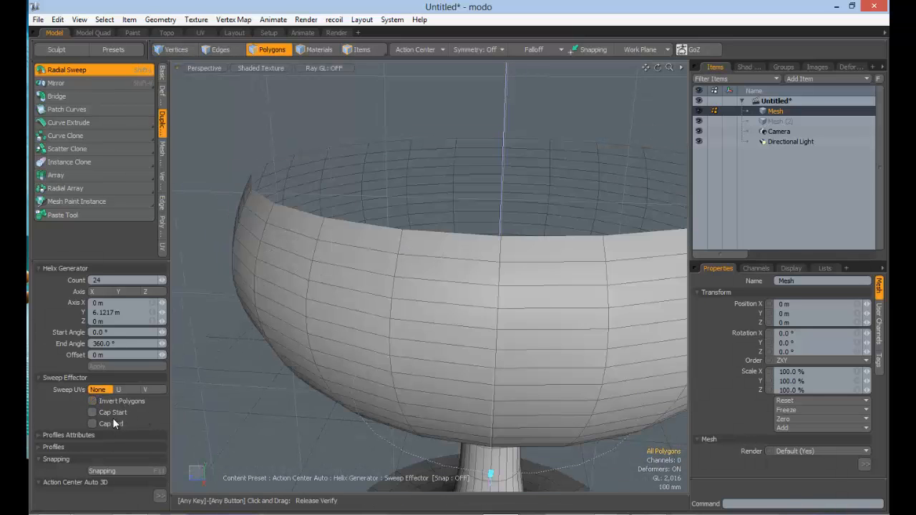
# - Reduce the sweep's End Angle to 336° with its viewport handle and inspect the open section of the goblet
pyautogui.keyDown('ctrl'); pyautogui.keyDown('alt'); pyautogui.moveTo(495, 304); pyautogui.dragTo(532, 358); pyautogui.keyUp('alt'); pyautogui.keyUp('ctrl')
pyautogui.keyDown('alt'); pyautogui.keyDown('shift'); pyautogui.moveTo(533, 357); pyautogui.dragTo(568, 336); pyautogui.keyUp('shift'); pyautogui.keyUp('alt')
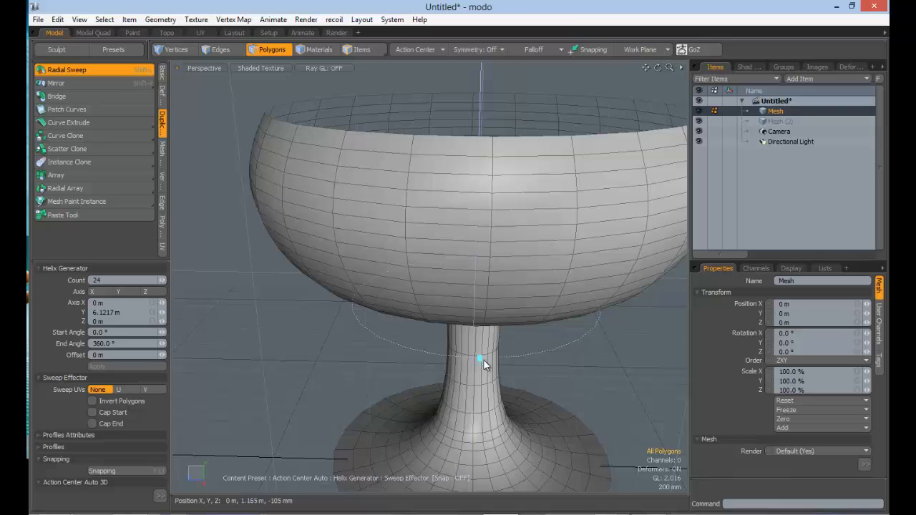
pyautogui.moveTo(480, 360)
pyautogui.mouseDown()
pyautogui.moveTo(512, 360)
pyautogui.moveTo(401, 348)
pyautogui.moveTo(365, 334)
pyautogui.moveTo(480, 360)
pyautogui.mouseUp()
pyautogui.keyDown('alt'); pyautogui.moveTo(391, 201); pyautogui.dragTo(307, 211); pyautogui.keyUp('alt')
pyautogui.keyDown('alt'); pyautogui.keyDown('shift'); pyautogui.moveTo(362, 219); pyautogui.dragTo(385, 111); pyautogui.keyUp('shift'); pyautogui.keyUp('alt')
pyautogui.keyDown('alt'); pyautogui.moveTo(493, 249); pyautogui.dragTo(311, 150); pyautogui.keyUp('alt')
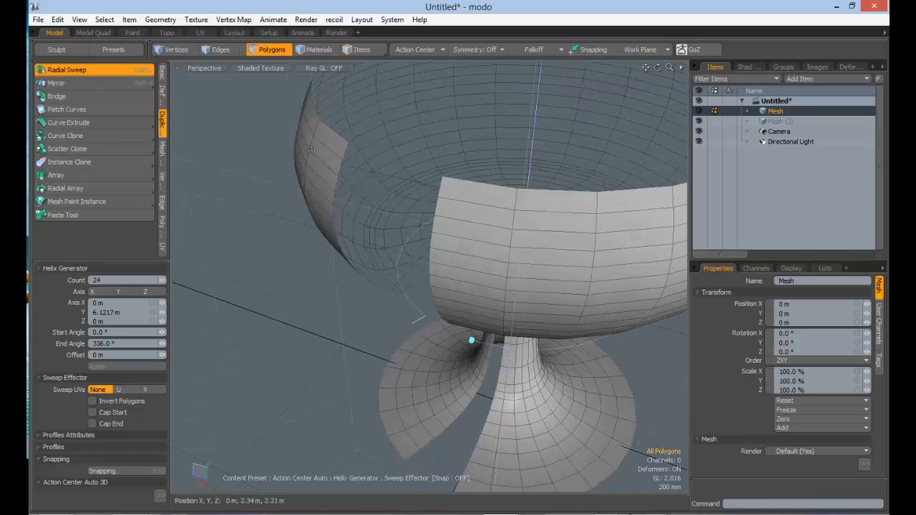
pyautogui.keyDown('alt'); pyautogui.moveTo(524, 227); pyautogui.dragTo(509, 199); pyautogui.keyUp('alt')
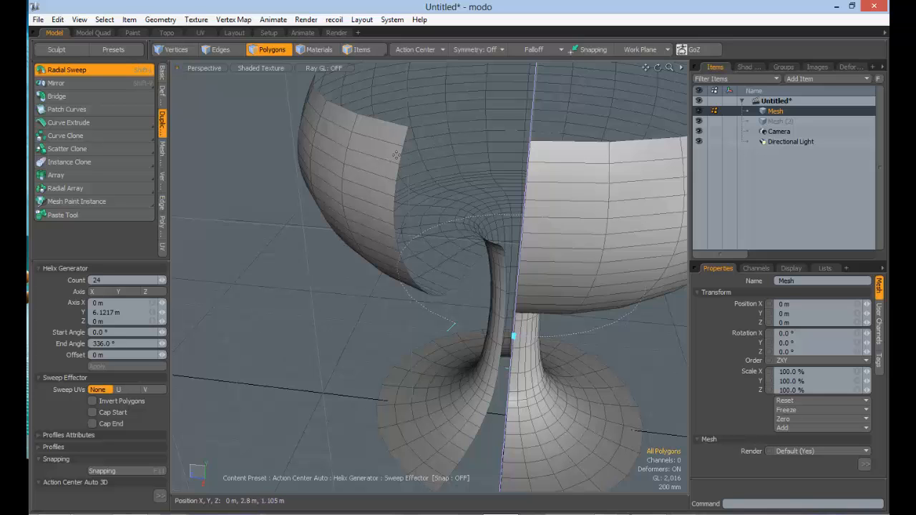
pyautogui.keyDown('alt'); pyautogui.moveTo(396, 155); pyautogui.dragTo(372, 236); pyautogui.keyUp('alt')
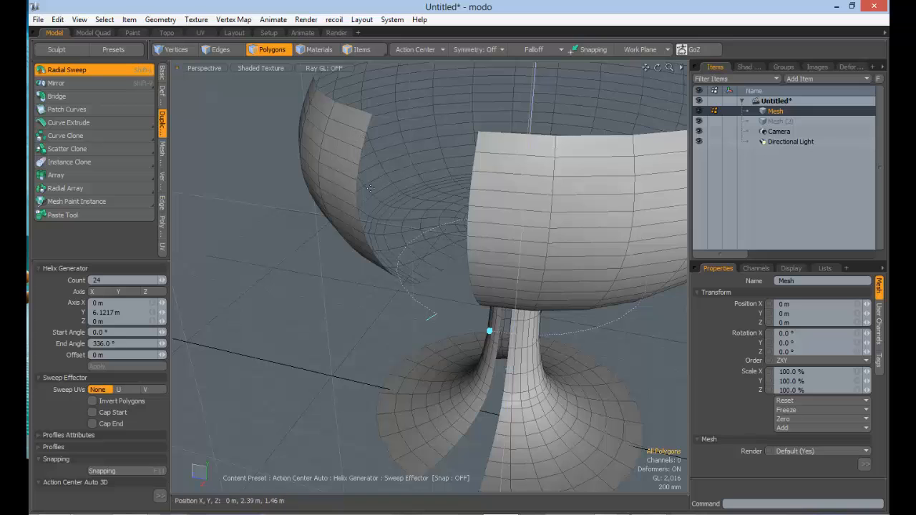
pyautogui.keyDown('alt'); pyautogui.moveTo(444, 219); pyautogui.dragTo(500, 211); pyautogui.keyUp('alt')
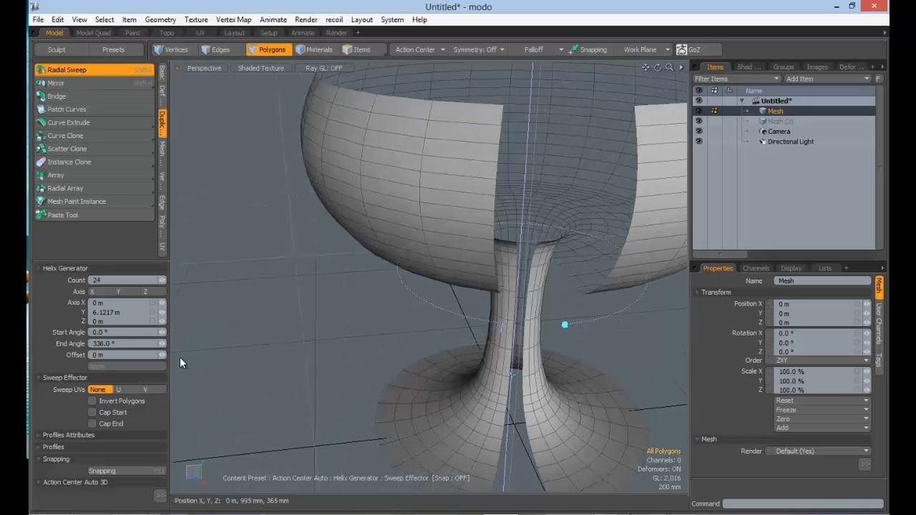
# - Set the sweep's End Angle to 360° to close the goblet all the way round
pyautogui.click(128, 343)
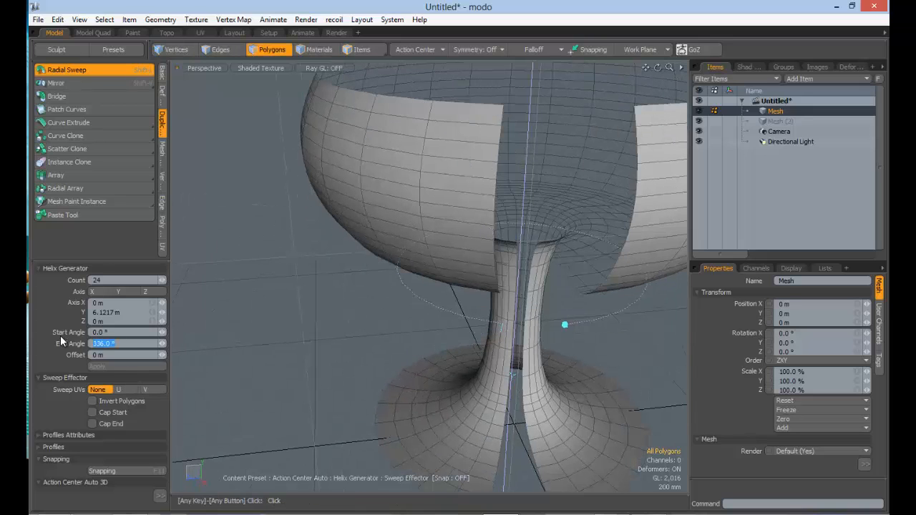
pyautogui.write('360')
pyautogui.press('Tab')
pyautogui.keyDown('ctrl'); pyautogui.keyDown('alt'); pyautogui.moveTo(436, 310); pyautogui.dragTo(372, 310); pyautogui.keyUp('alt'); pyautogui.keyUp('ctrl')
pyautogui.keyDown('alt'); pyautogui.keyDown('shift'); pyautogui.moveTo(538, 286); pyautogui.dragTo(473, 283); pyautogui.keyUp('shift'); pyautogui.keyUp('alt')
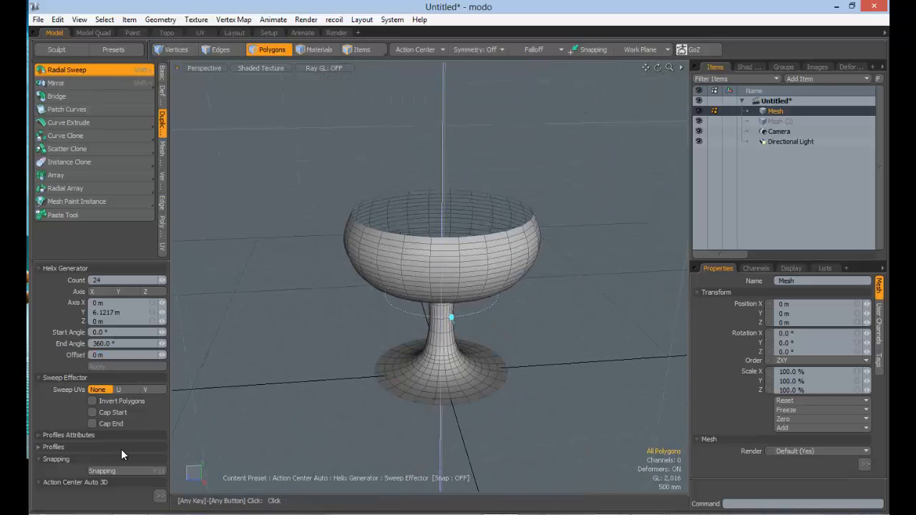
# - Expand the sweep's Profiles settings and look at the profile choices, keeping the profile at none
pyautogui.click(84, 436)
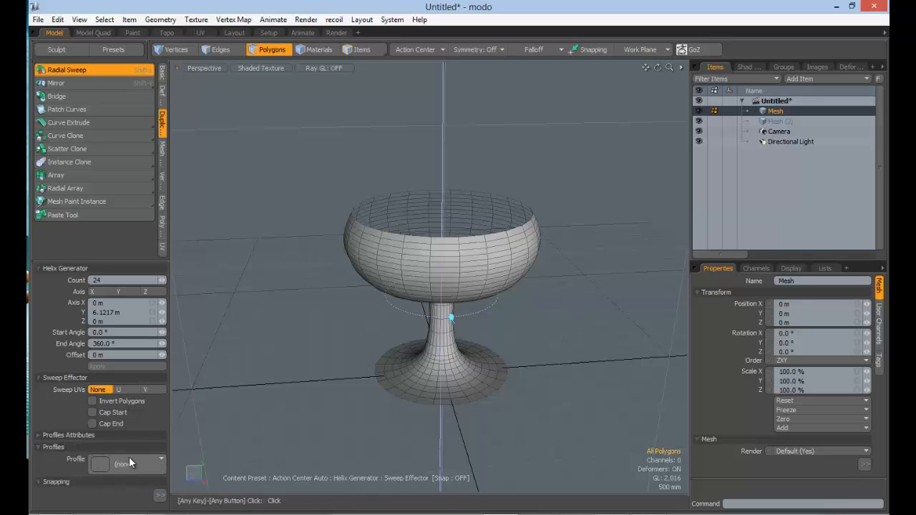
pyautogui.click(129, 456)
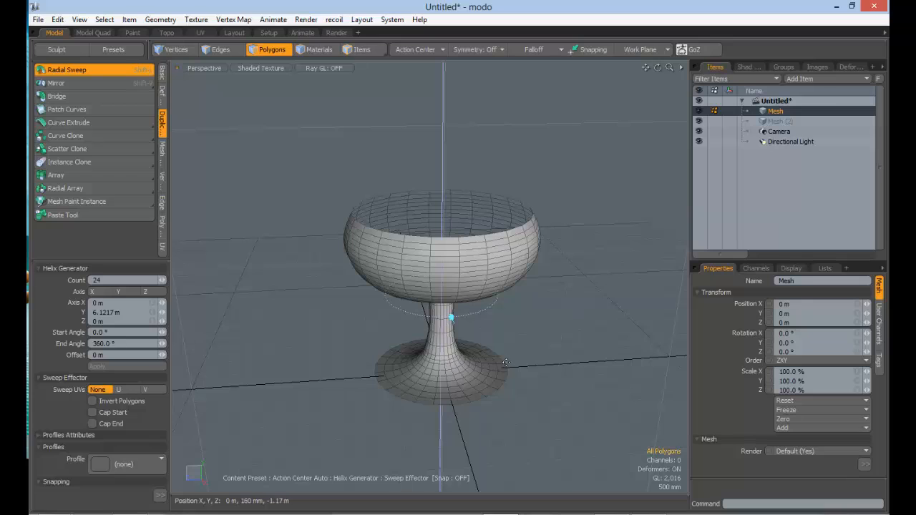
pyautogui.click(136, 468)
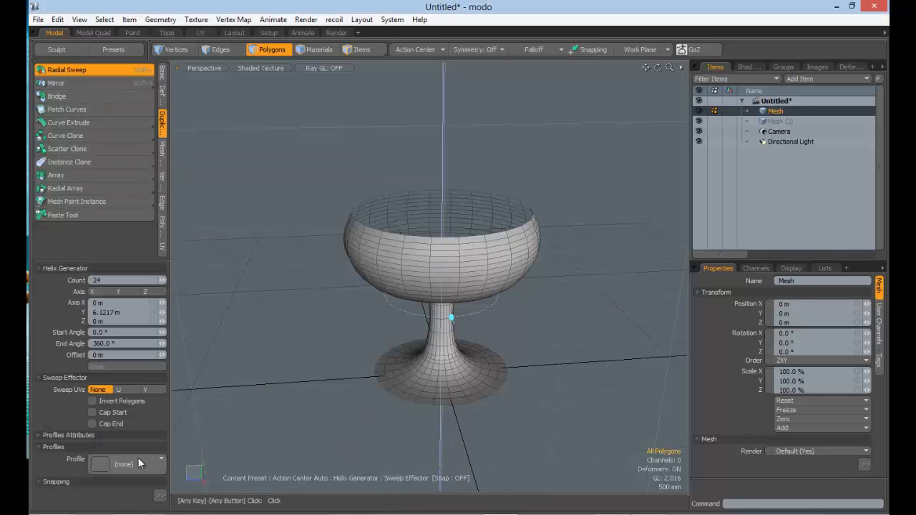
pyautogui.click(140, 464)
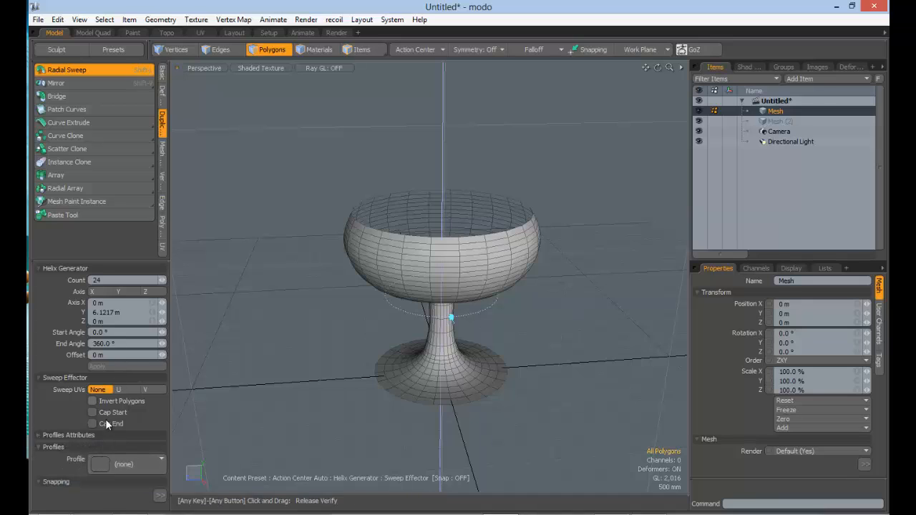
# - Set the sweep's Count to 6 and examine the hexagonal goblet from above and from the side
pyautogui.click(96, 280)
pyautogui.keyDown('ctrl'); pyautogui.keyDown('alt'); pyautogui.moveTo(437, 281); pyautogui.dragTo(459, 254); pyautogui.keyUp('alt'); pyautogui.keyUp('ctrl')
pyautogui.click(105, 281)
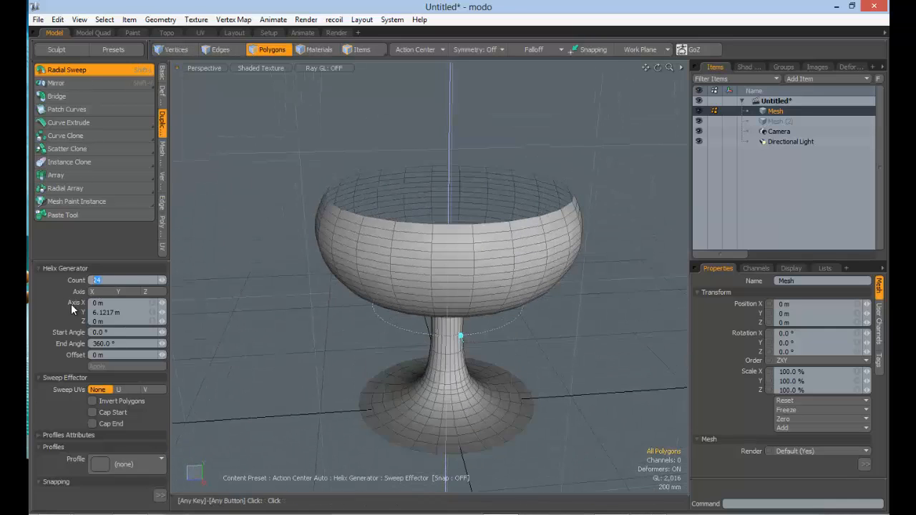
pyautogui.write('6')
pyautogui.press('Return')
pyautogui.keyDown('alt'); pyautogui.moveTo(400, 336); pyautogui.dragTo(407, 390); pyautogui.keyUp('alt')
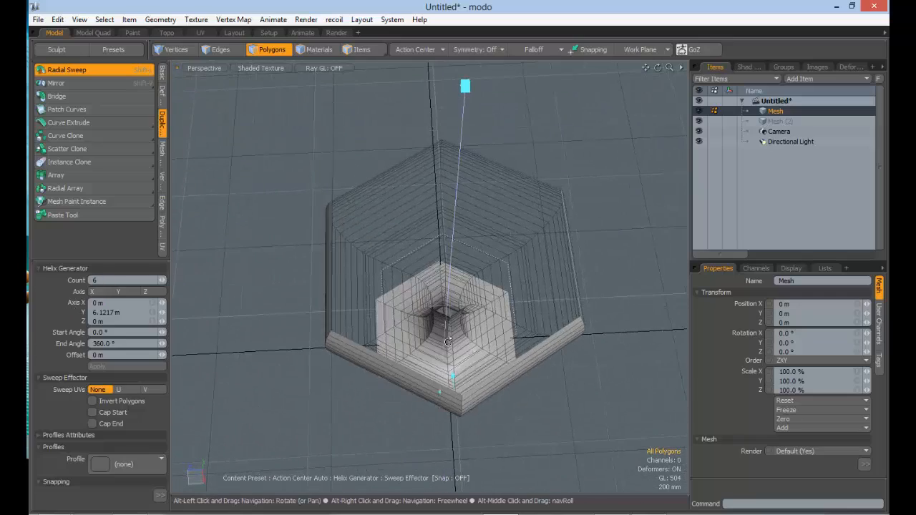
pyautogui.keyDown('alt'); pyautogui.moveTo(498, 265); pyautogui.dragTo(265, 273); pyautogui.keyUp('alt')
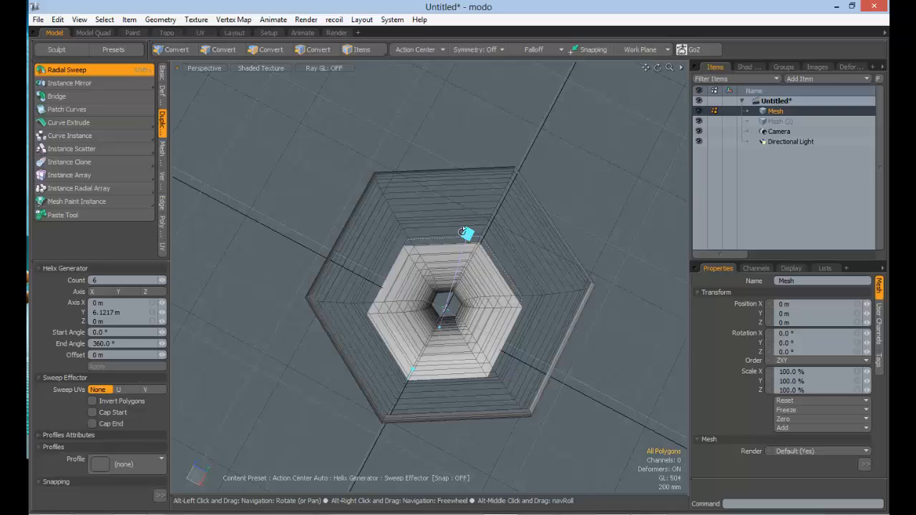
pyautogui.keyDown('alt'); pyautogui.moveTo(462, 231); pyautogui.dragTo(460, 215); pyautogui.keyUp('alt')
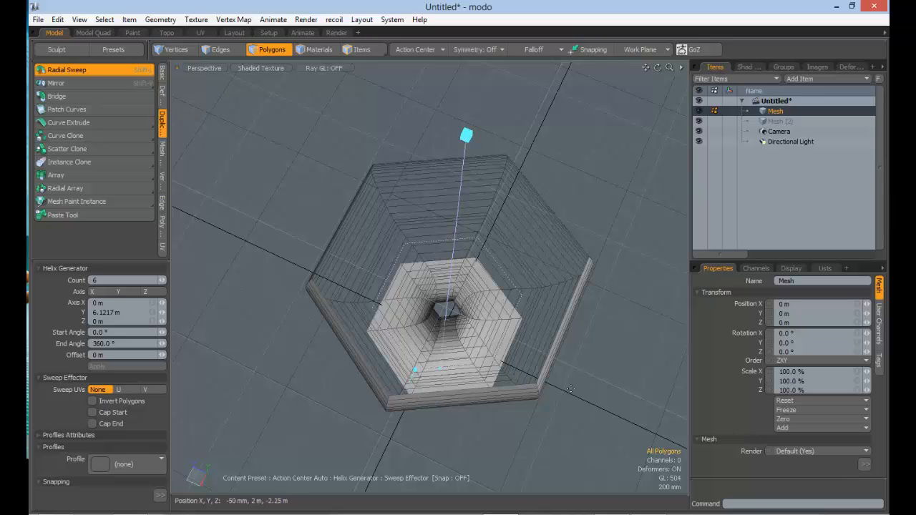
pyautogui.keyDown('alt'); pyautogui.moveTo(540, 327); pyautogui.dragTo(401, 222); pyautogui.keyUp('alt')
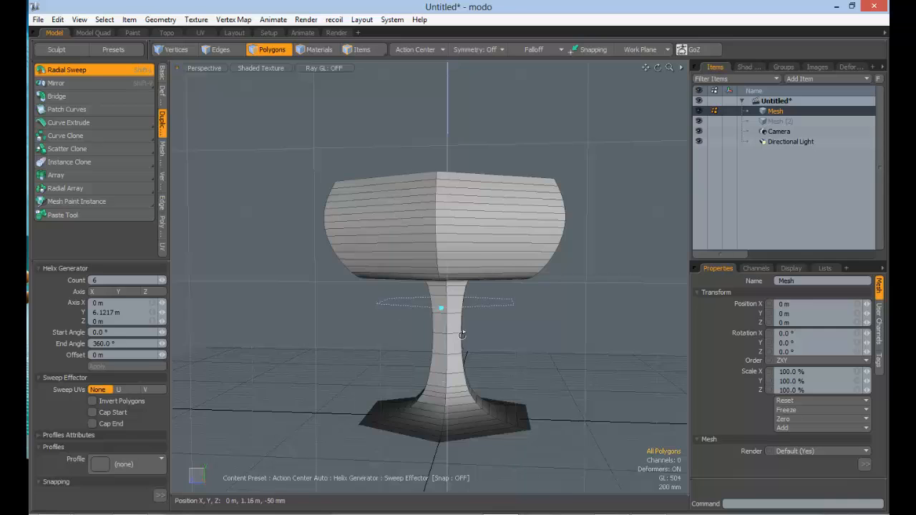
pyautogui.moveTo(462, 334)
pyautogui.keyDown('alt'); pyautogui.mouseDown()
pyautogui.moveTo(447, 333)
pyautogui.moveTo(472, 334)
pyautogui.moveTo(440, 332)
pyautogui.moveTo(488, 334)
pyautogui.moveTo(458, 335)
pyautogui.mouseUp(); pyautogui.keyUp('alt')
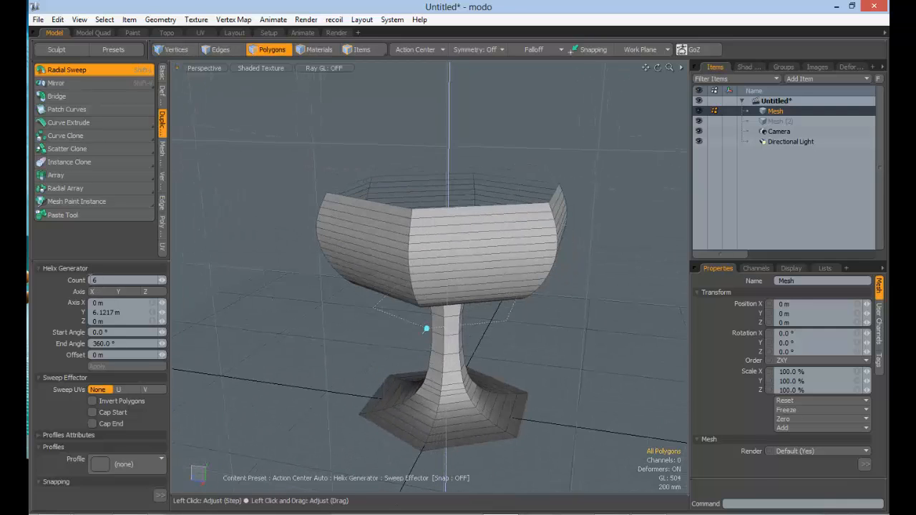
# - Set the sweep's Count to 12 and view the goblet from the side
pyautogui.moveTo(90, 278); pyautogui.dragTo(119, 322)
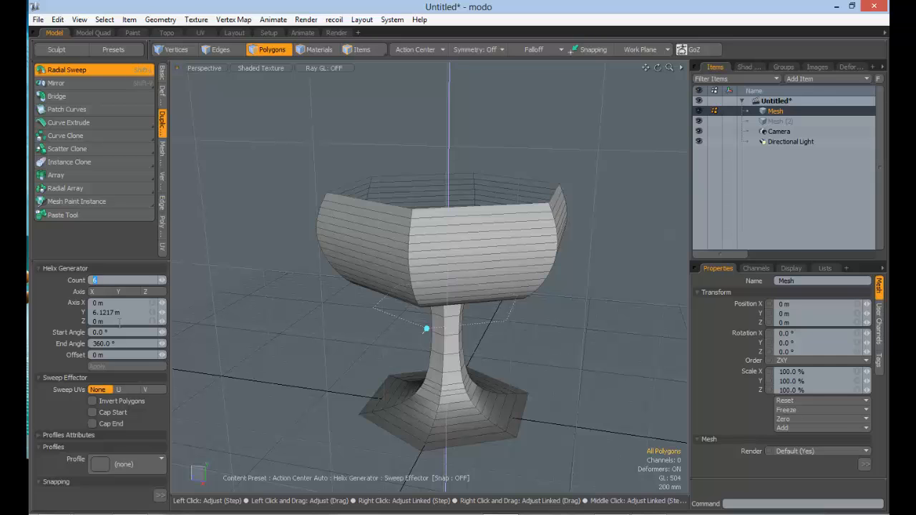
pyautogui.press('Tab')
pyautogui.keyDown('alt'); pyautogui.moveTo(390, 315); pyautogui.dragTo(239, 332); pyautogui.keyUp('alt')
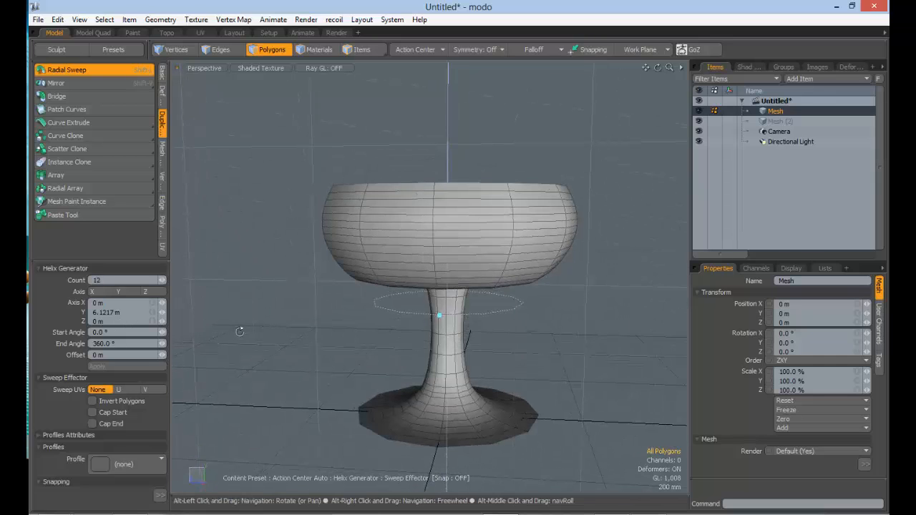
# - Set the sweep's Count to 24 and finish the Radial Sweep
pyautogui.moveTo(100, 280); pyautogui.dragTo(79, 283)
pyautogui.write('2')
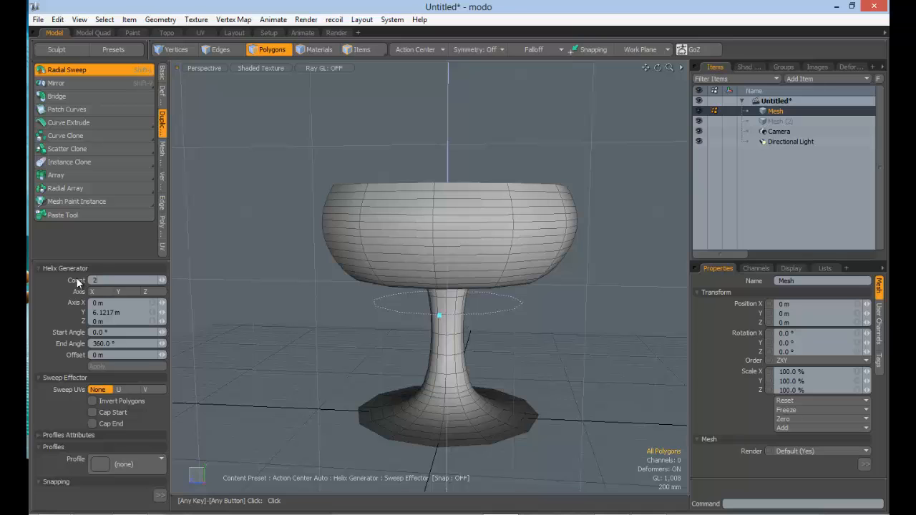
pyautogui.write('4')
pyautogui.press('Tab')
pyautogui.keyDown('alt'); pyautogui.moveTo(463, 287); pyautogui.dragTo(448, 314); pyautogui.keyUp('alt')
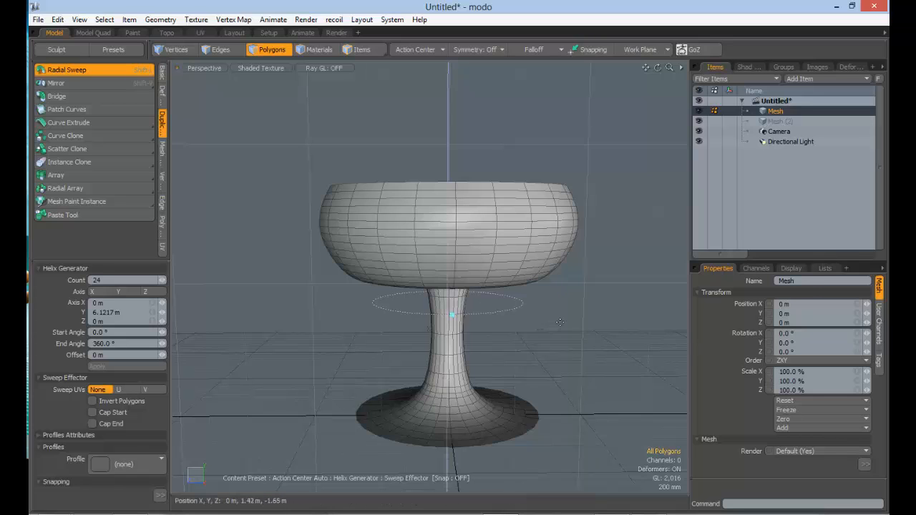
pyautogui.press('space')
# - Examine the goblet's rim and the thin, single-sided wall of its bowl up close
pyautogui.keyDown('alt'); pyautogui.moveTo(543, 328); pyautogui.dragTo(372, 157); pyautogui.keyUp('alt')
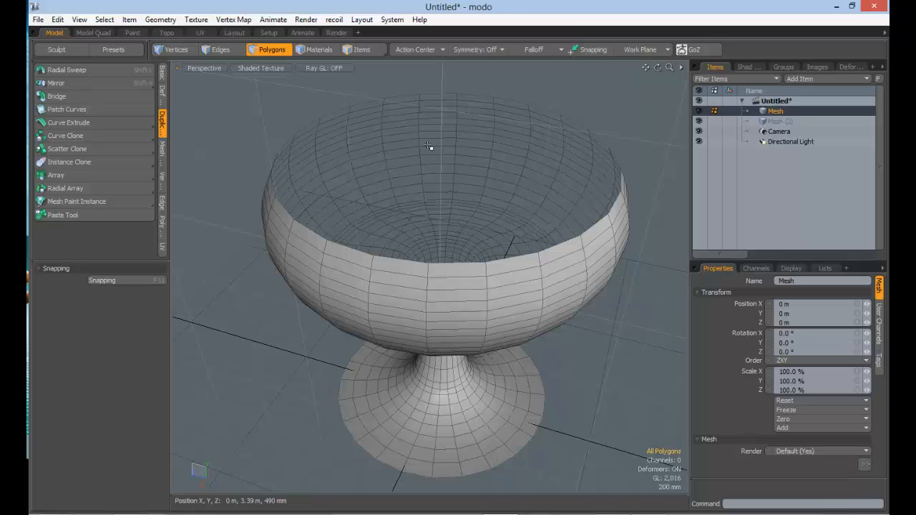
pyautogui.keyDown('alt'); pyautogui.moveTo(376, 214); pyautogui.dragTo(353, 194); pyautogui.keyUp('alt')
pyautogui.scroll(5, 386, 179)
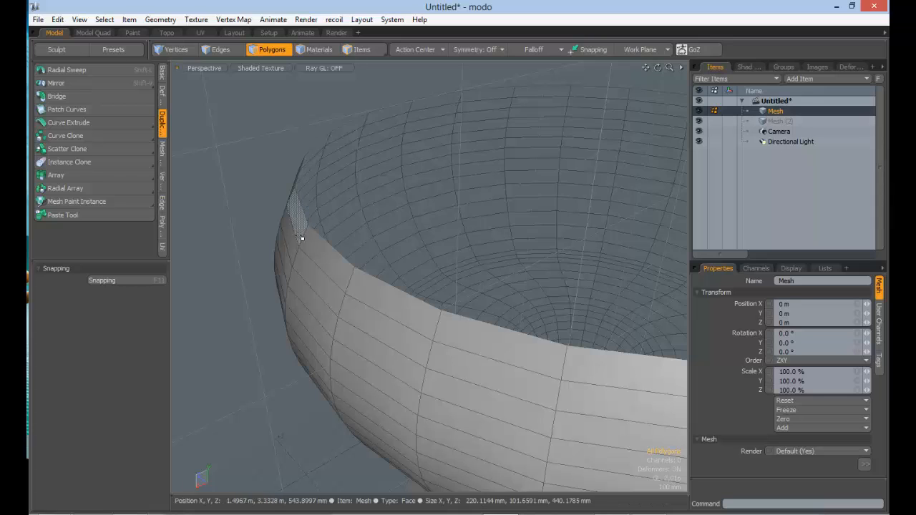
pyautogui.keyDown('alt'); pyautogui.moveTo(376, 239); pyautogui.dragTo(334, 213); pyautogui.keyUp('alt')
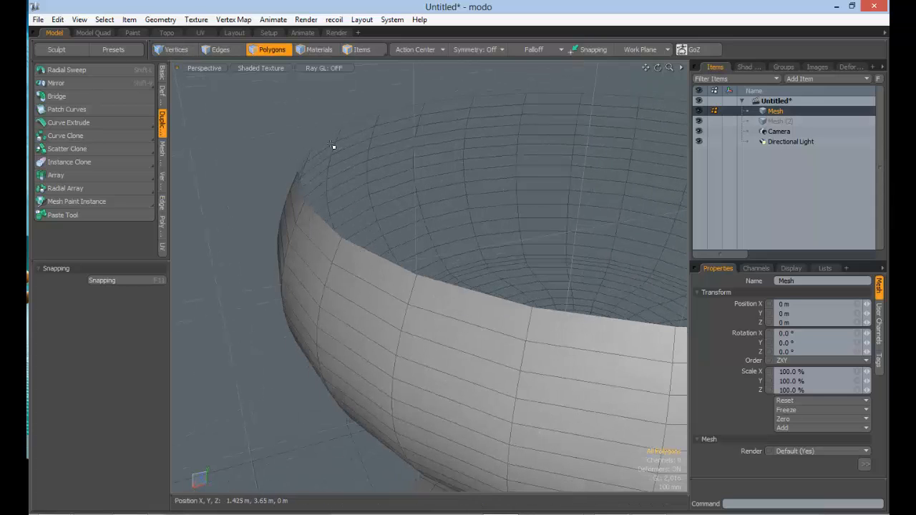
pyautogui.keyDown('alt'); pyautogui.moveTo(442, 232); pyautogui.dragTo(459, 223); pyautogui.keyUp('alt')
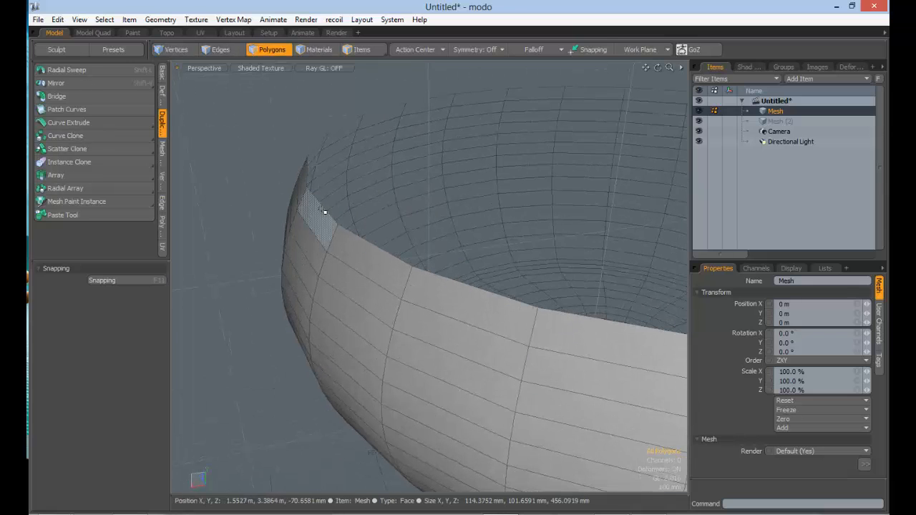
pyautogui.keyDown('ctrl'); pyautogui.keyDown('alt'); pyautogui.moveTo(509, 203); pyautogui.dragTo(326, 227); pyautogui.keyUp('alt'); pyautogui.keyUp('ctrl')
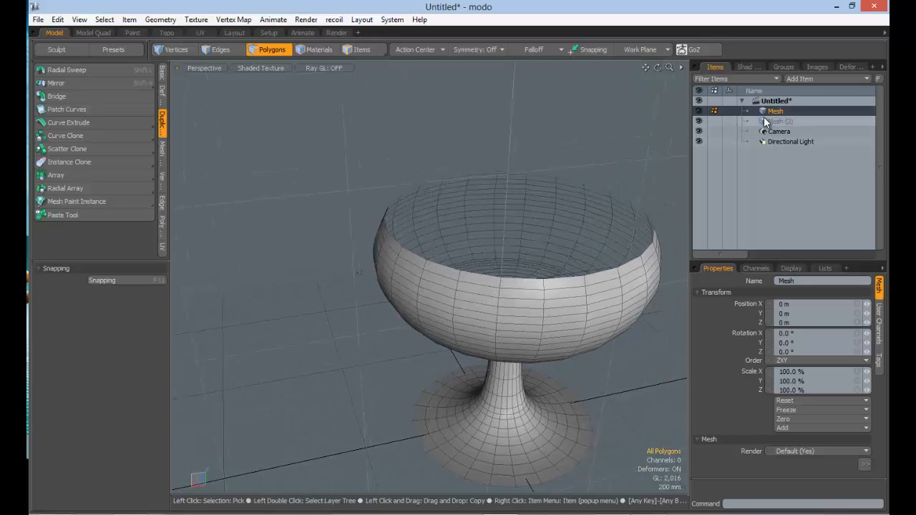
# - Thicken the goblet's single-sided wall with an offset of about -70 mm, then finish the tool and clear the selection
pyautogui.keyDown('ctrl'); pyautogui.keyDown('alt'); pyautogui.moveTo(528, 219); pyautogui.dragTo(569, 223); pyautogui.keyUp('alt'); pyautogui.keyUp('ctrl')
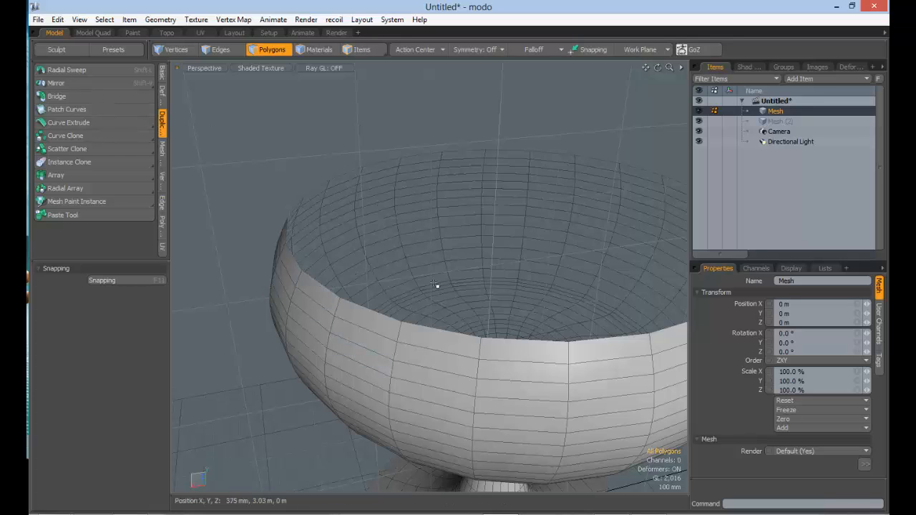
pyautogui.scroll(-2, 499, 277)
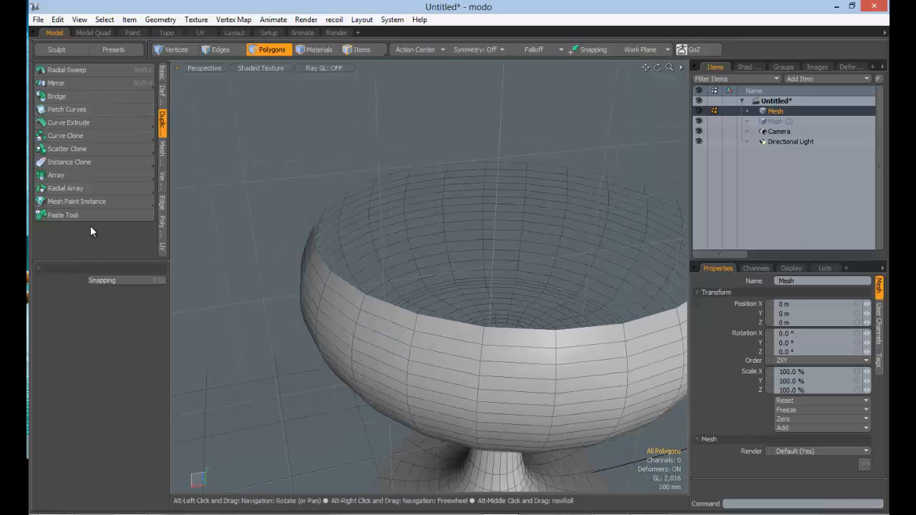
pyautogui.click(163, 75)
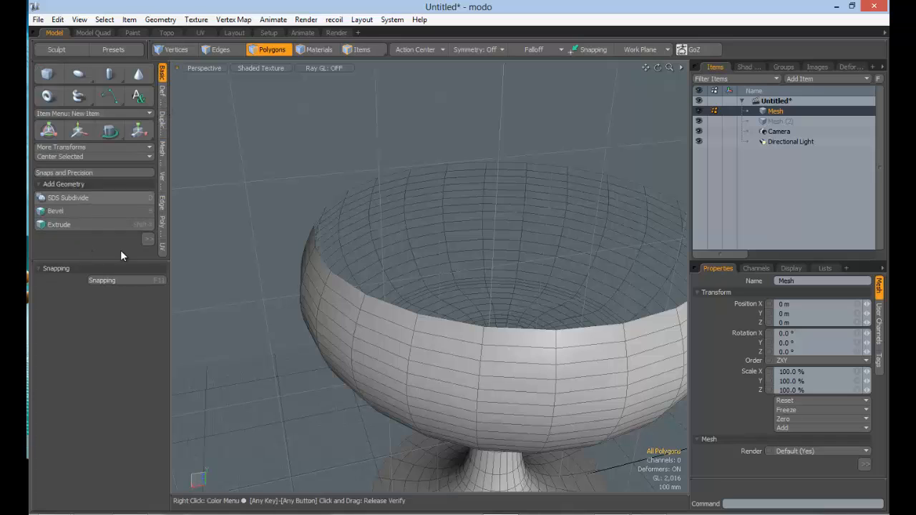
pyautogui.click(148, 239)
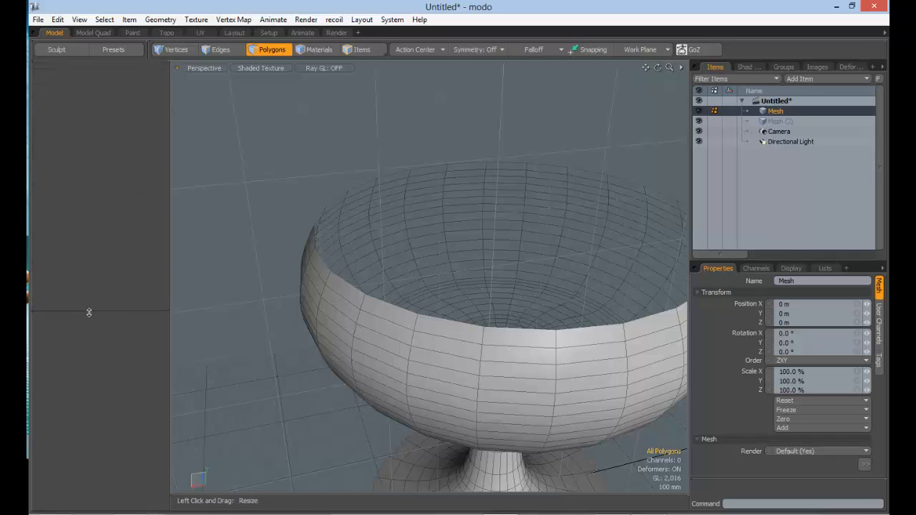
pyautogui.click(63, 278)
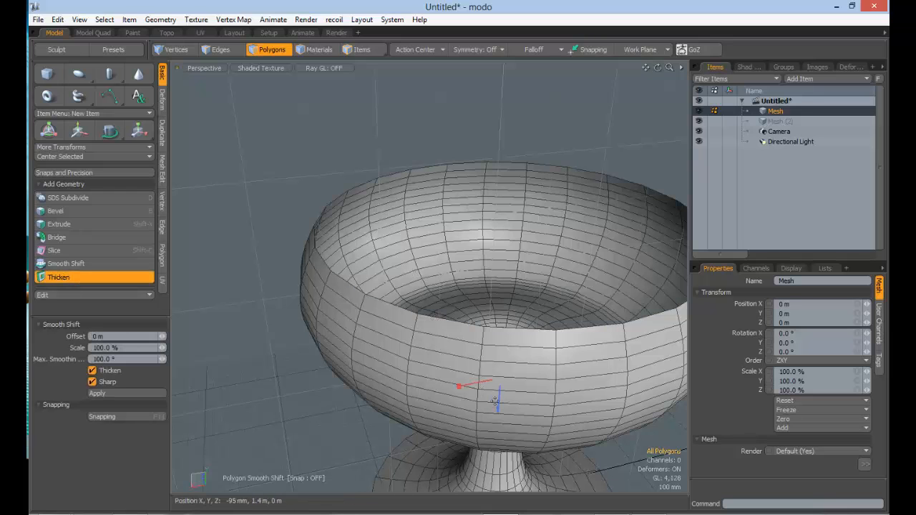
pyautogui.moveTo(499, 408); pyautogui.dragTo(470, 352)
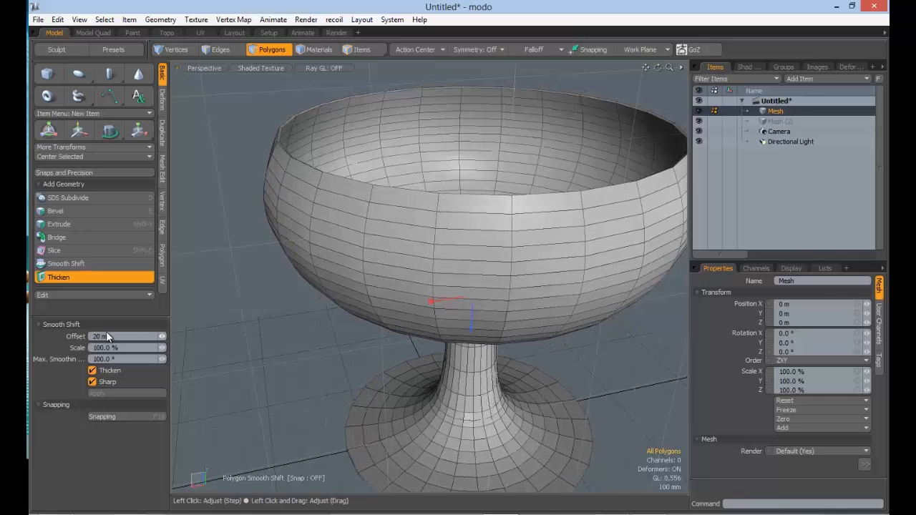
pyautogui.keyDown('alt'); pyautogui.moveTo(237, 328); pyautogui.dragTo(219, 361); pyautogui.keyUp('alt')
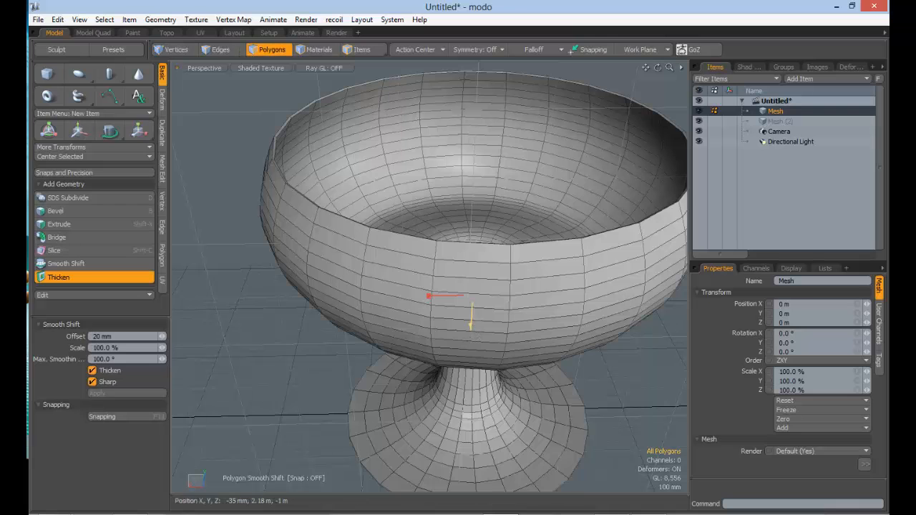
pyautogui.moveTo(472, 326)
pyautogui.mouseDown()
pyautogui.moveTo(472, 312)
pyautogui.moveTo(472, 343)
pyautogui.moveTo(472, 315)
pyautogui.mouseUp()
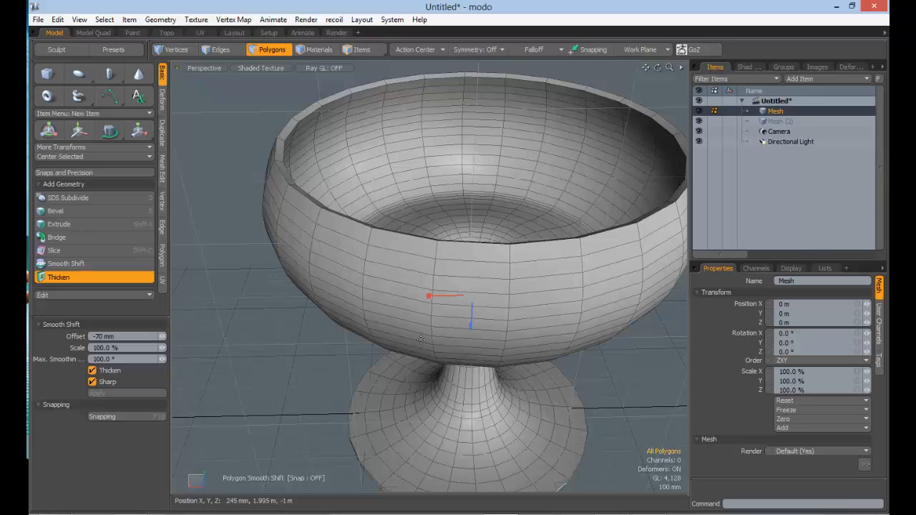
pyautogui.press('Escape')
pyautogui.press('Escape')
# - Convert the thickened goblet to a smooth subdivision surface and inspect its overall shape
pyautogui.keyDown('alt'); pyautogui.moveTo(489, 324); pyautogui.dragTo(452, 302); pyautogui.keyUp('alt')
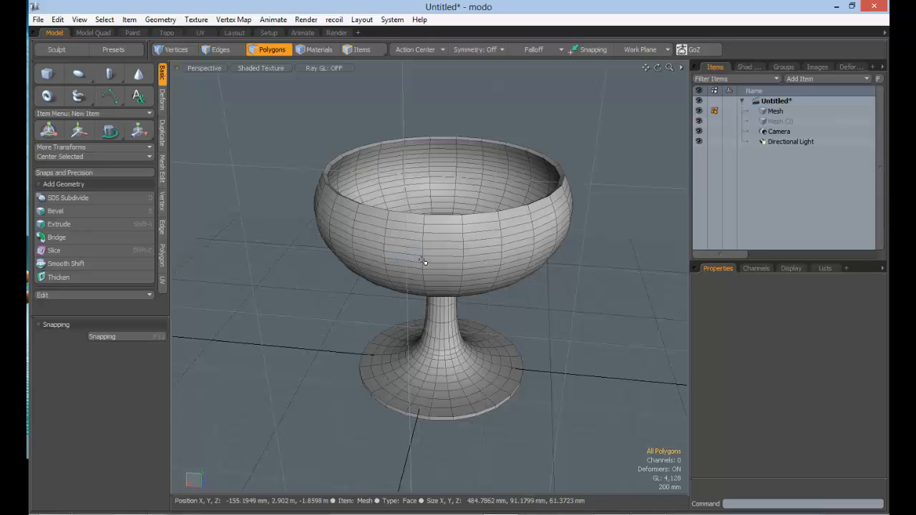
pyautogui.keyDown('alt'); pyautogui.moveTo(408, 286); pyautogui.dragTo(297, 282); pyautogui.keyUp('alt')
pyautogui.keyDown('alt'); pyautogui.moveTo(297, 283); pyautogui.dragTo(478, 306); pyautogui.keyUp('alt')
pyautogui.keyDown('alt'); pyautogui.keyDown('shift'); pyautogui.moveTo(478, 306); pyautogui.dragTo(436, 242); pyautogui.keyUp('shift'); pyautogui.keyUp('alt')
pyautogui.keyDown('alt'); pyautogui.moveTo(385, 218); pyautogui.dragTo(403, 266); pyautogui.keyUp('alt')
pyautogui.keyDown('alt'); pyautogui.moveTo(403, 266); pyautogui.dragTo(413, 262); pyautogui.keyUp('alt')
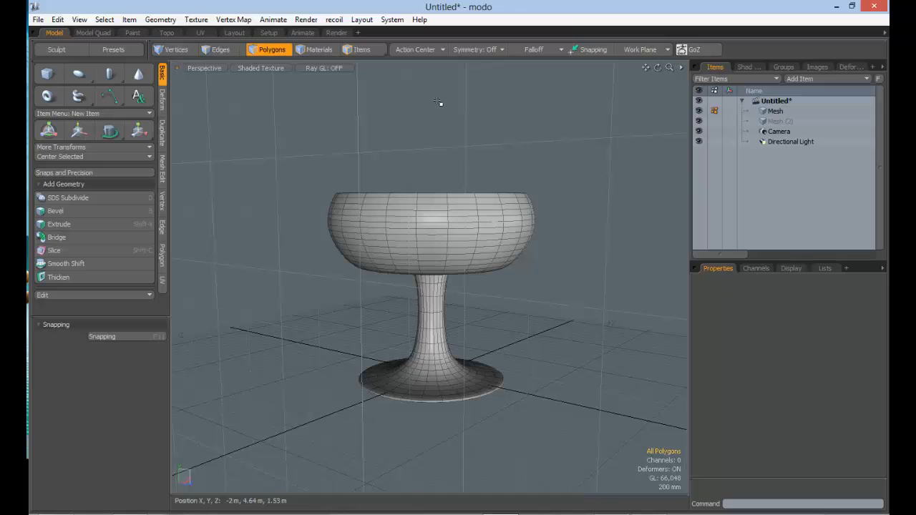
pyautogui.keyDown('alt'); pyautogui.moveTo(451, 327); pyautogui.dragTo(432, 394); pyautogui.keyUp('alt')
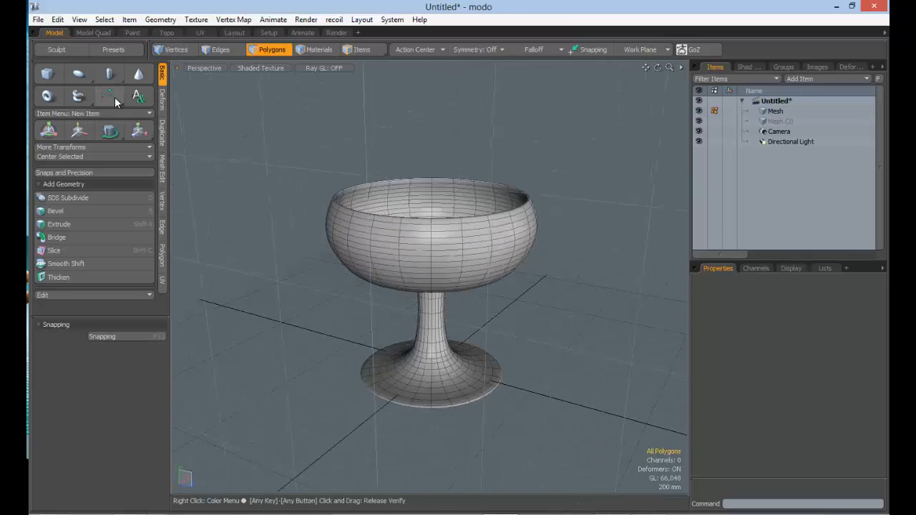
# - Examine the smoothed goblet's bowl, rim, stem and foot from the side and from above
pyautogui.keyDown('alt'); pyautogui.moveTo(365, 312); pyautogui.dragTo(448, 186); pyautogui.keyUp('alt')
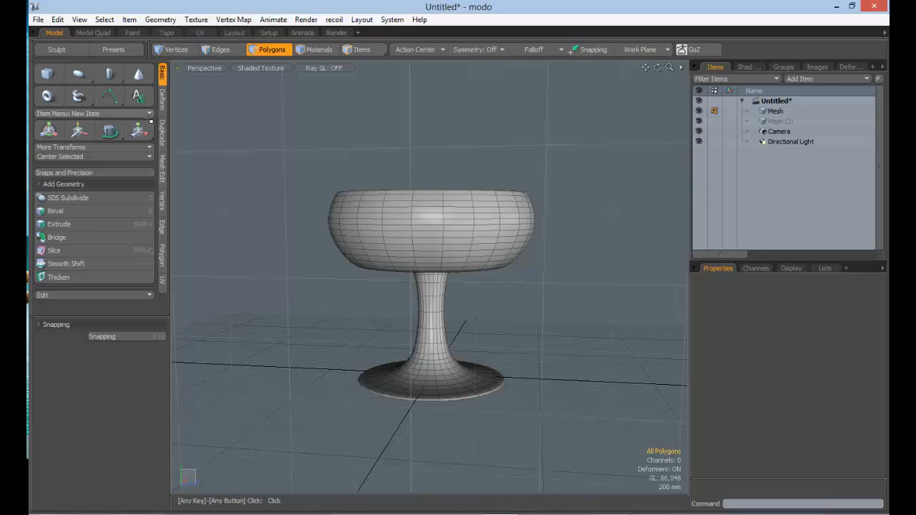
pyautogui.keyDown('alt'); pyautogui.moveTo(421, 227); pyautogui.dragTo(425, 212); pyautogui.keyUp('alt')
pyautogui.keyDown('alt'); pyautogui.moveTo(452, 286); pyautogui.dragTo(389, 300); pyautogui.keyUp('alt')
pyautogui.keyDown('alt'); pyautogui.scroll(4, 472, 235); pyautogui.keyUp('alt')
pyautogui.keyDown('alt'); pyautogui.moveTo(390, 300); pyautogui.dragTo(425, 278); pyautogui.keyUp('alt')
pyautogui.keyDown('alt'); pyautogui.moveTo(400, 309); pyautogui.dragTo(387, 174); pyautogui.keyUp('alt')
pyautogui.keyDown('alt'); pyautogui.moveTo(451, 274); pyautogui.dragTo(390, 279); pyautogui.keyUp('alt')
pyautogui.keyDown('alt'); pyautogui.moveTo(390, 279); pyautogui.dragTo(529, 316); pyautogui.keyUp('alt')
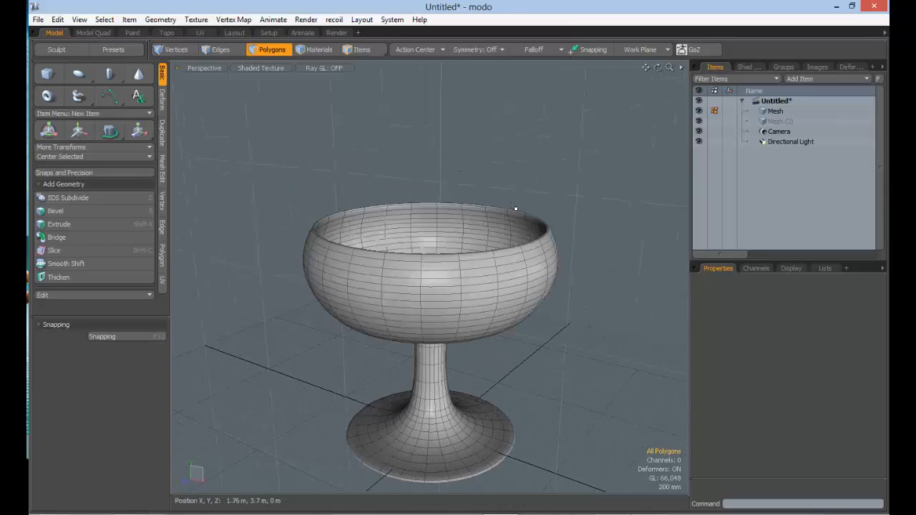
pyautogui.keyDown('alt'); pyautogui.moveTo(465, 373); pyautogui.dragTo(420, 309); pyautogui.keyUp('alt')
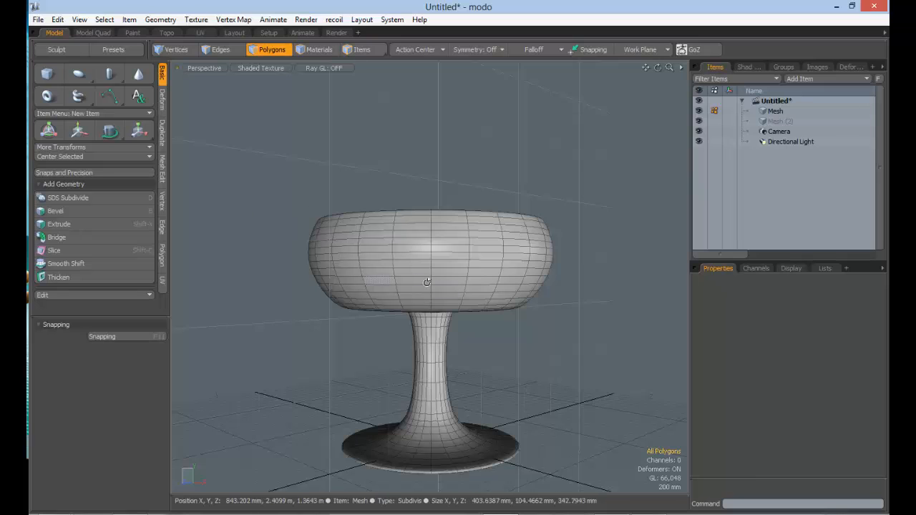
# - Make the empty second mesh item active and hide the goblet mesh
pyautogui.keyDown('alt'); pyautogui.moveTo(427, 284); pyautogui.dragTo(288, 243); pyautogui.keyUp('alt')
pyautogui.click(777, 122)
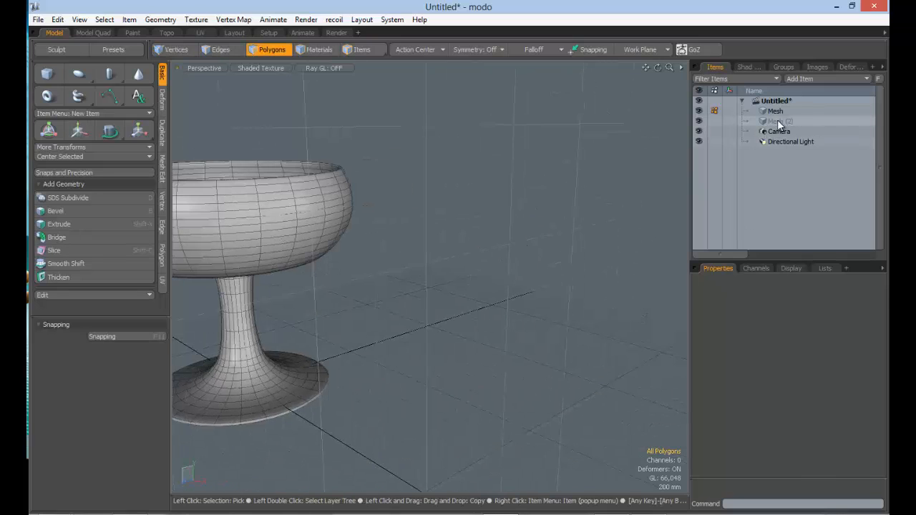
pyautogui.click(698, 111)
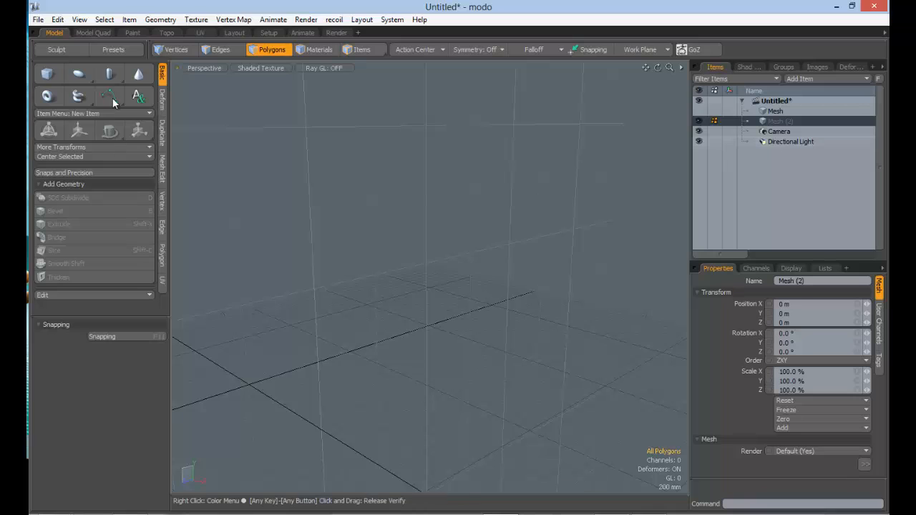
pyautogui.click(47, 75)
pyautogui.keyDown('alt'); pyautogui.moveTo(431, 293); pyautogui.dragTo(204, 200); pyautogui.keyUp('alt')
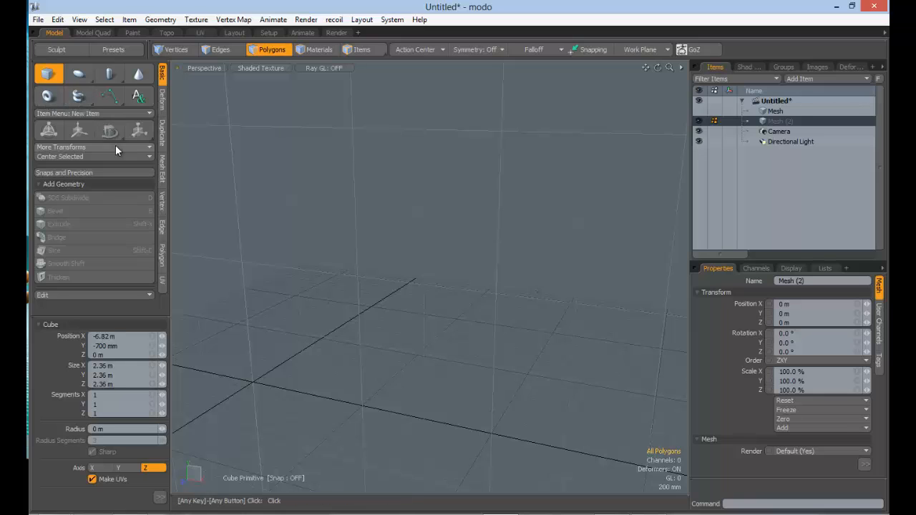
pyautogui.click(110, 95)
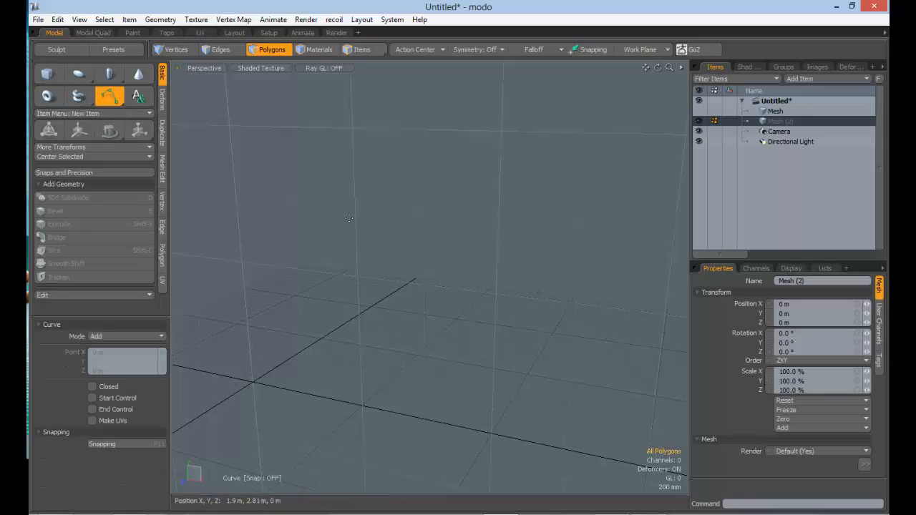
pyautogui.press('a')
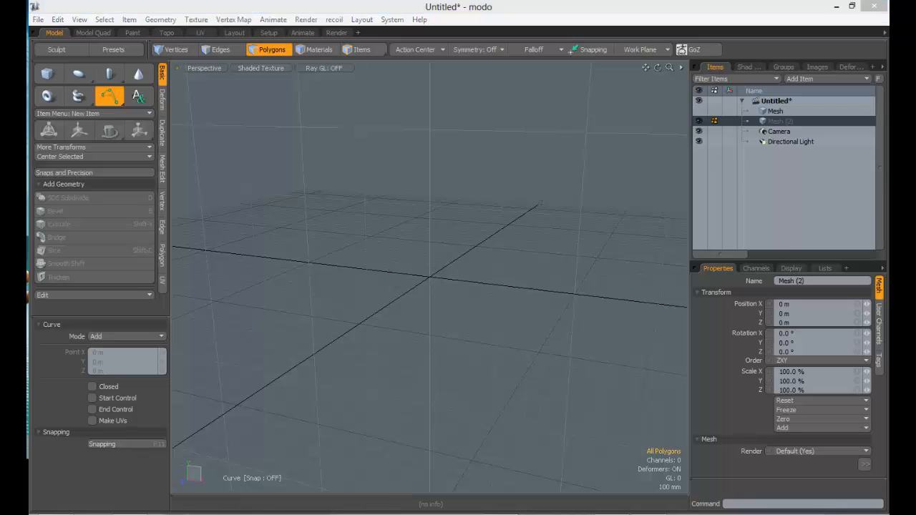
pyautogui.click(46, 74)
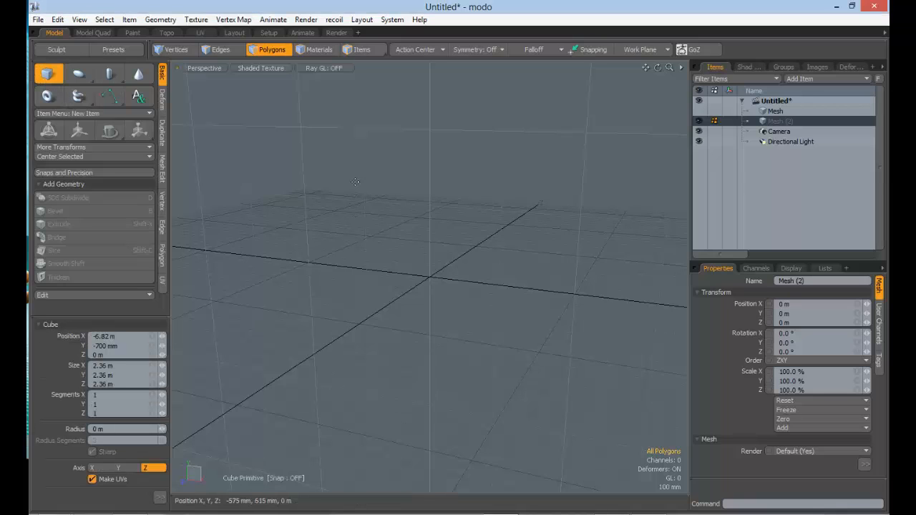
pyautogui.moveTo(355, 182); pyautogui.dragTo(420, 272)
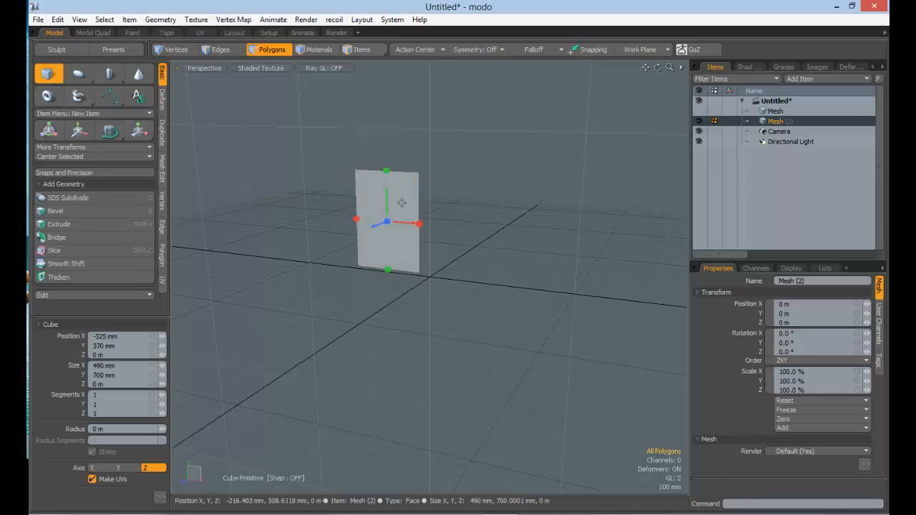
pyautogui.press('space')
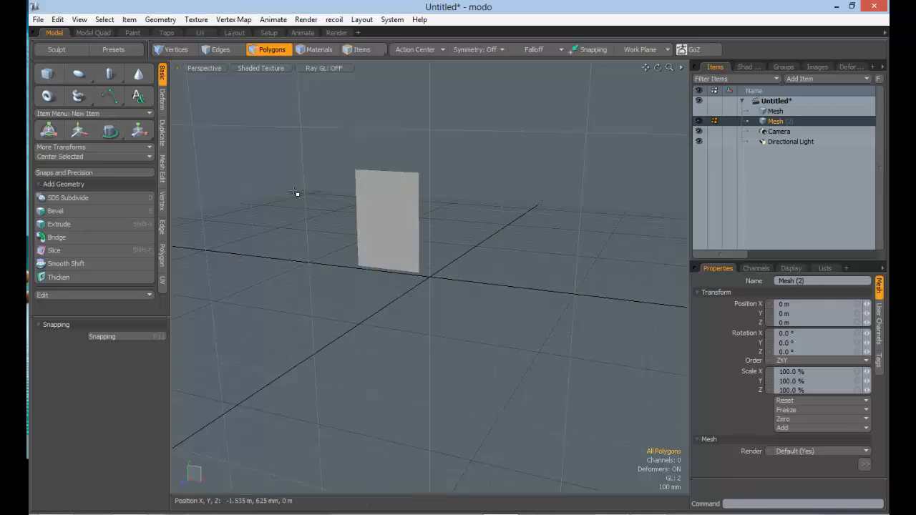
pyautogui.click(395, 212)
pyautogui.press('Delete')
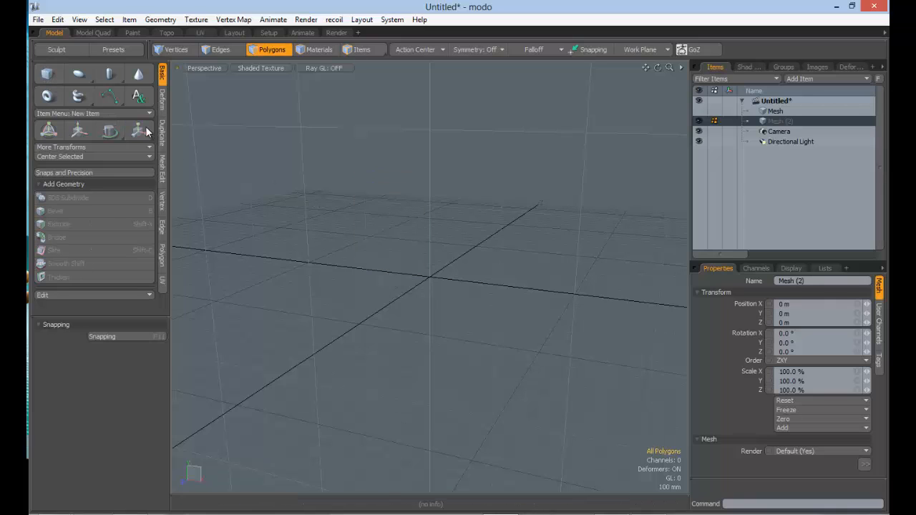
# - Draw a closed, irregular ten-point curve around the vertical axis in the Front view, about 1.77 m wide and 1.3 m high
pyautogui.click(123, 101)
pyautogui.click(206, 69)
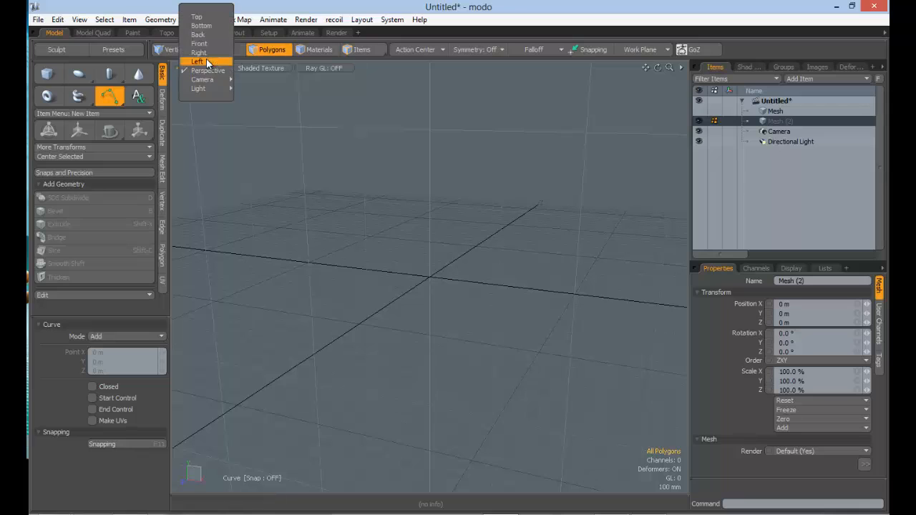
pyautogui.click(204, 44)
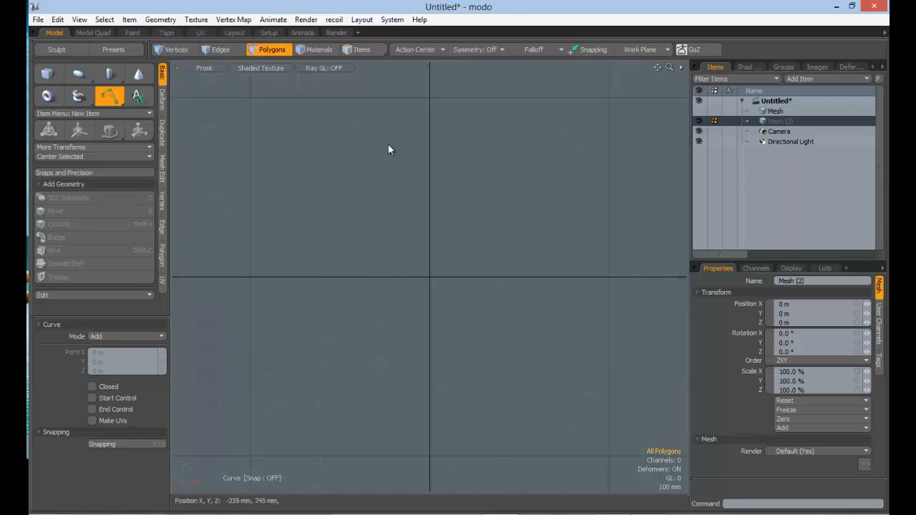
pyautogui.click(388, 142)
pyautogui.click(310, 215)
pyautogui.click(401, 268)
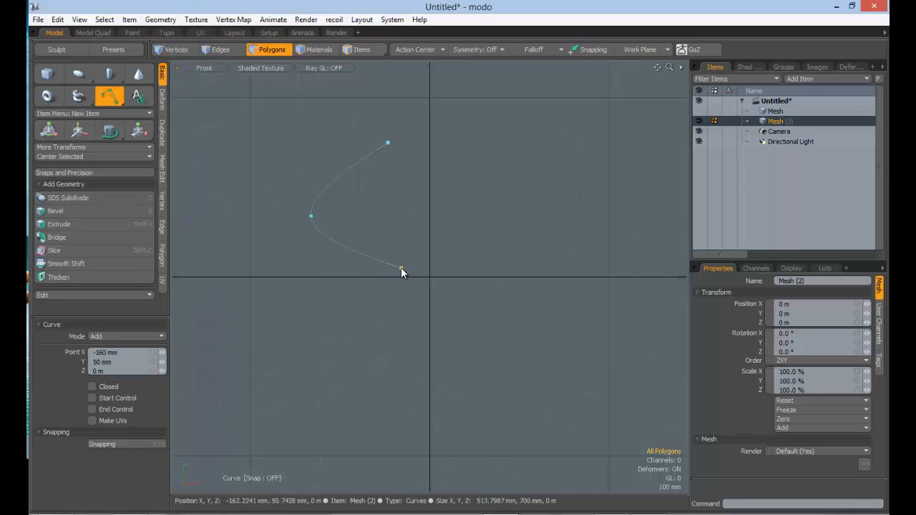
pyautogui.click(508, 166)
pyautogui.click(562, 113)
pyautogui.keyDown('alt'); pyautogui.keyDown('shift'); pyautogui.moveTo(562, 112); pyautogui.dragTo(531, 163); pyautogui.keyUp('shift'); pyautogui.keyUp('alt')
pyautogui.click(584, 166)
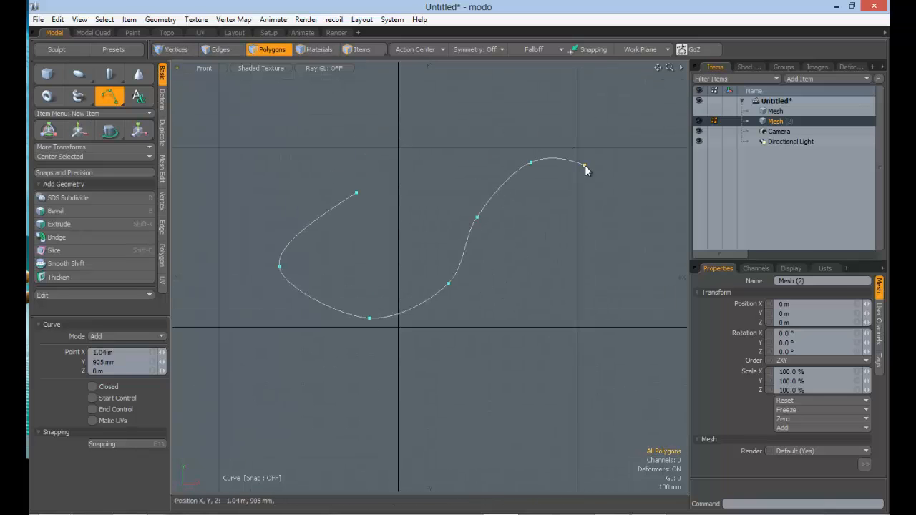
pyautogui.click(573, 99)
pyautogui.click(447, 112)
pyautogui.click(404, 144)
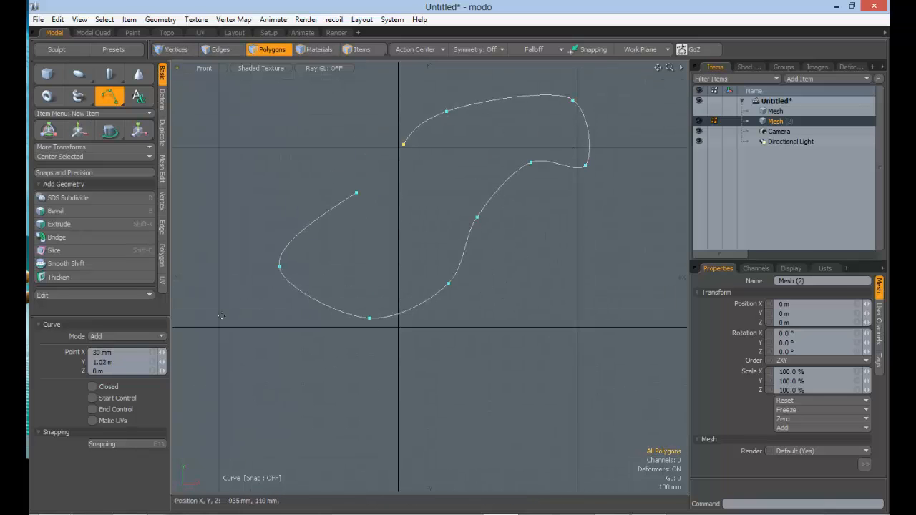
pyautogui.click(93, 386)
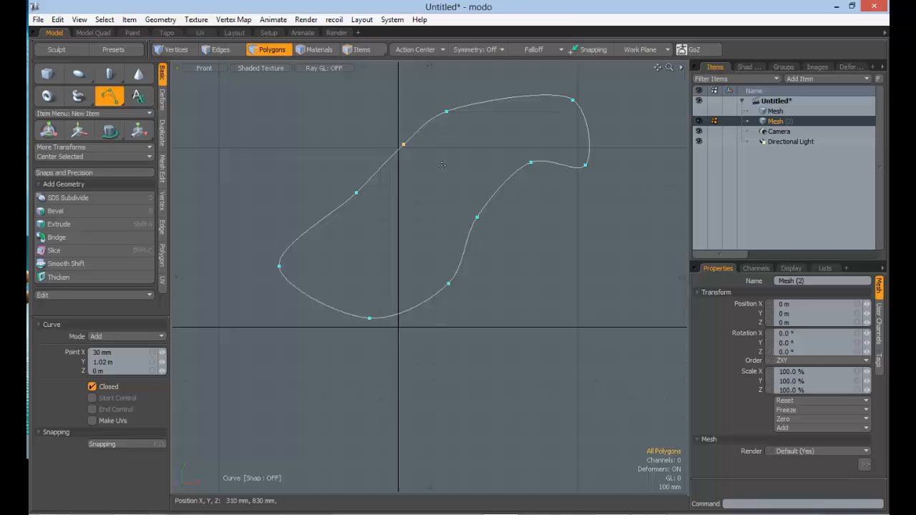
# - Return to the Perspective view, finish the Curve tool and examine the closed curve from several sides
pyautogui.click(205, 69)
pyautogui.click(204, 96)
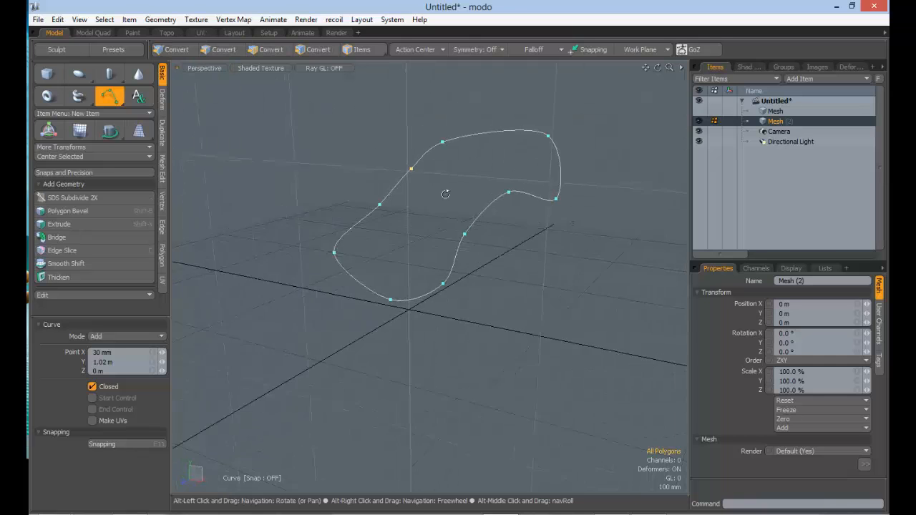
pyautogui.keyDown('alt'); pyautogui.moveTo(446, 194); pyautogui.dragTo(365, 226); pyautogui.keyUp('alt')
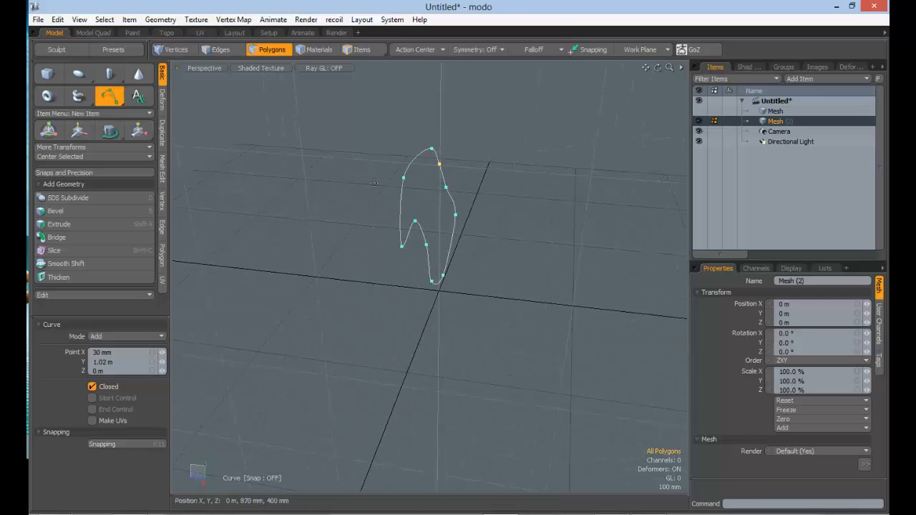
pyautogui.keyDown('alt'); pyautogui.moveTo(466, 216); pyautogui.dragTo(436, 203); pyautogui.keyUp('alt')
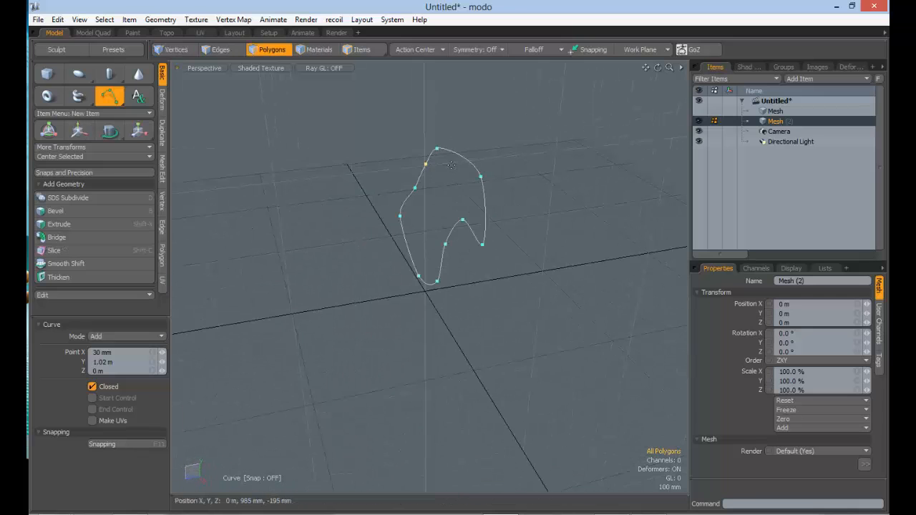
pyautogui.press('q')
pyautogui.keyDown('alt'); pyautogui.moveTo(441, 262); pyautogui.dragTo(501, 237); pyautogui.keyUp('alt')
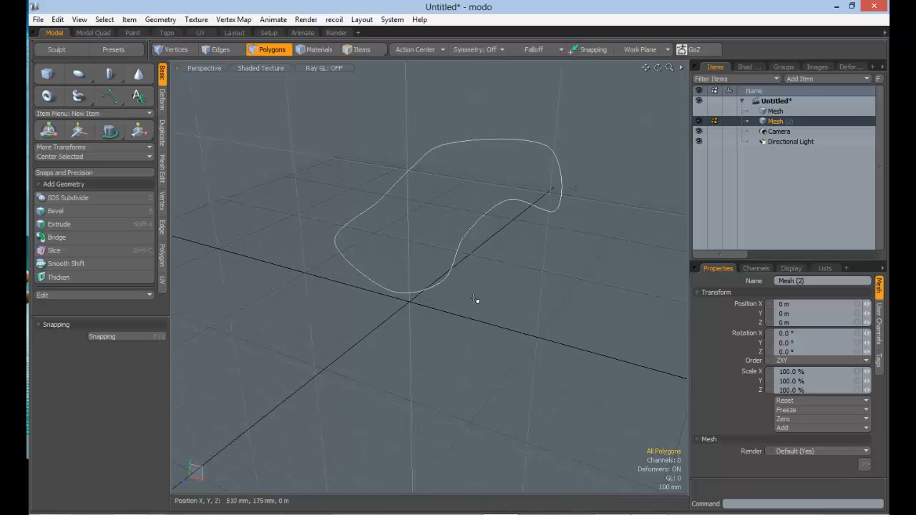
pyautogui.keyDown('alt'); pyautogui.moveTo(477, 303); pyautogui.dragTo(258, 165); pyautogui.keyUp('alt')
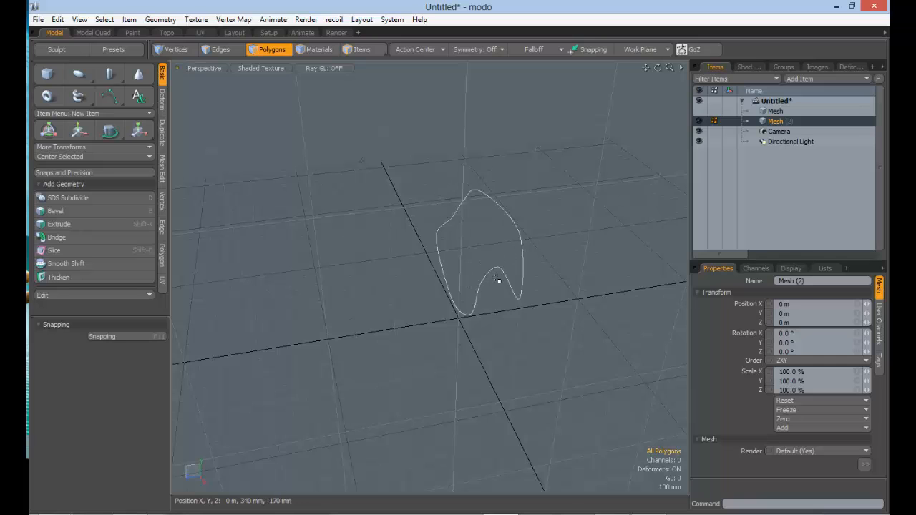
pyautogui.keyDown('alt'); pyautogui.moveTo(499, 281); pyautogui.dragTo(422, 245); pyautogui.keyUp('alt')
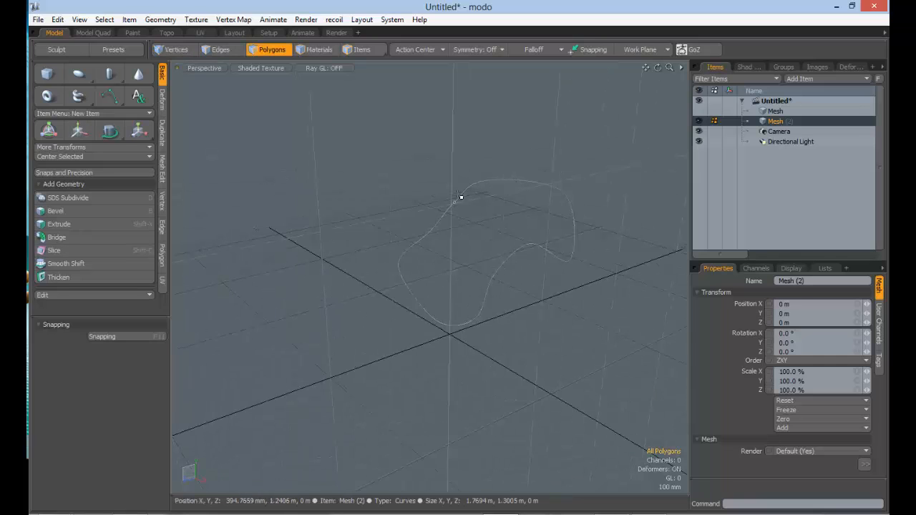
# - Freeze the closed curve with Freeze Curves as Faces enabled and examine the filled polygon from several sides
pyautogui.moveTo(489, 186)
pyautogui.keyDown('alt'); pyautogui.mouseDown()
pyautogui.moveTo(337, 178)
pyautogui.moveTo(496, 196)
pyautogui.mouseUp(); pyautogui.keyUp('alt')
pyautogui.keyDown('alt'); pyautogui.moveTo(413, 233); pyautogui.dragTo(458, 214); pyautogui.keyUp('alt')
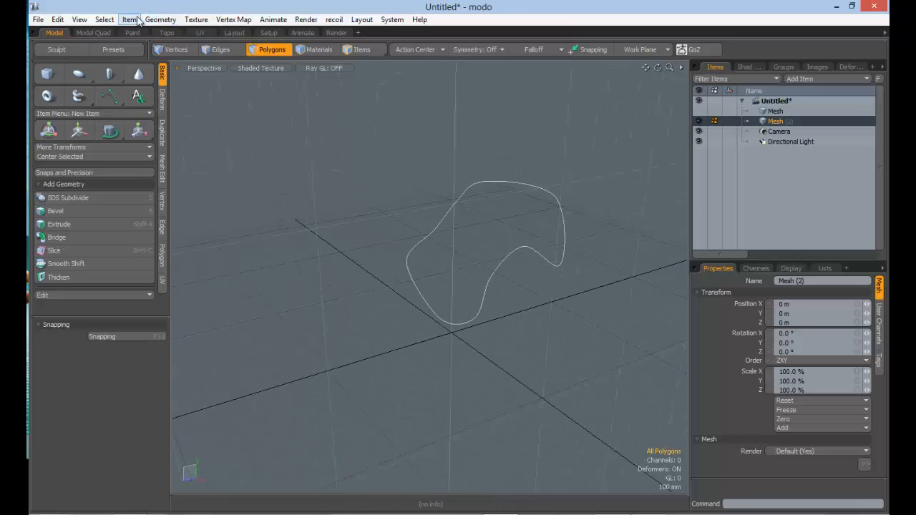
pyautogui.click(159, 20)
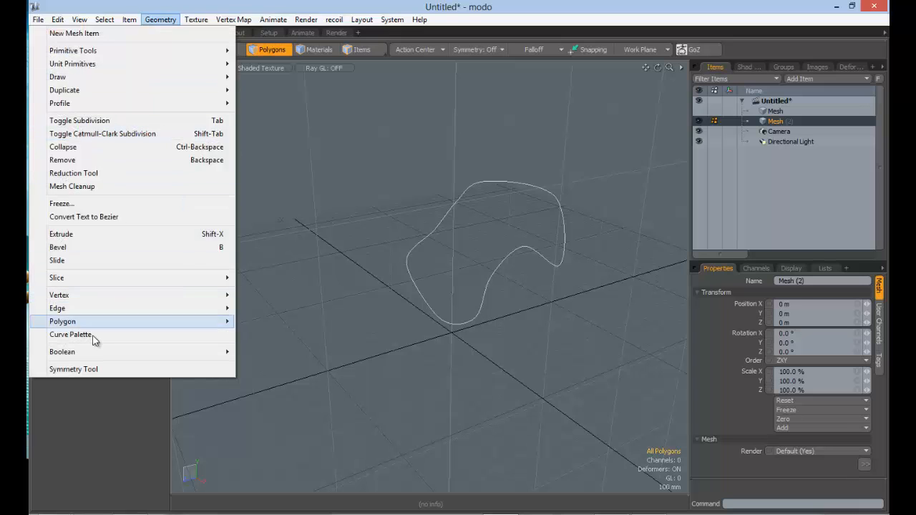
pyautogui.click(78, 206)
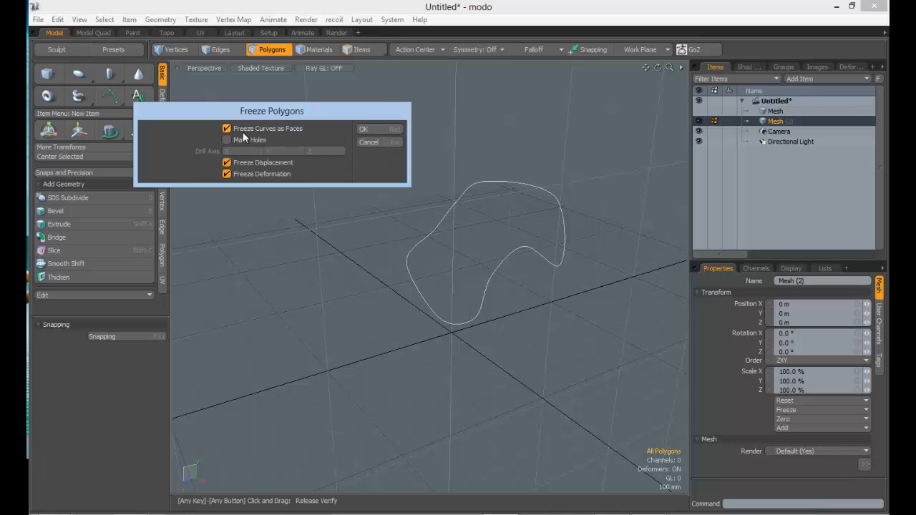
pyautogui.click(364, 129)
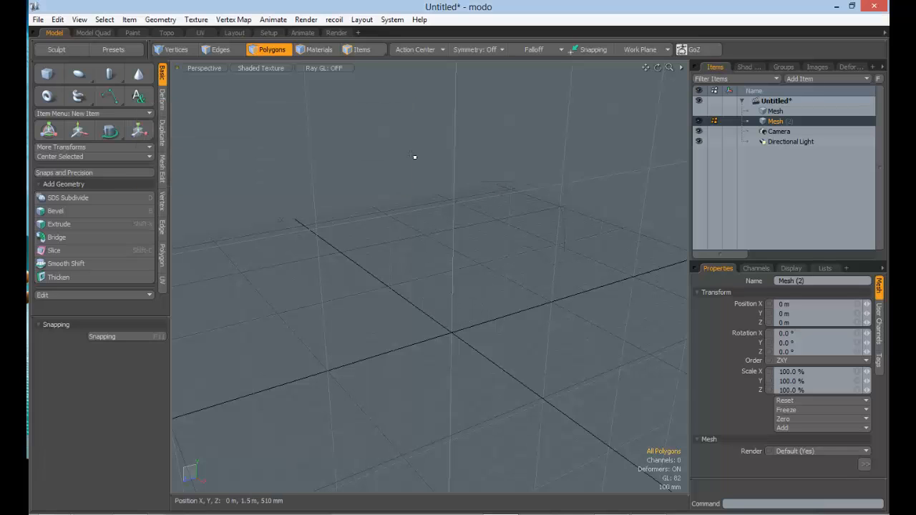
pyautogui.keyDown('alt'); pyautogui.moveTo(415, 155); pyautogui.dragTo(542, 255); pyautogui.keyUp('alt')
pyautogui.click(480, 247)
pyautogui.keyDown('alt'); pyautogui.moveTo(481, 247); pyautogui.dragTo(453, 236); pyautogui.keyUp('alt')
pyautogui.keyDown('alt'); pyautogui.moveTo(535, 238); pyautogui.dragTo(401, 287); pyautogui.keyUp('alt')
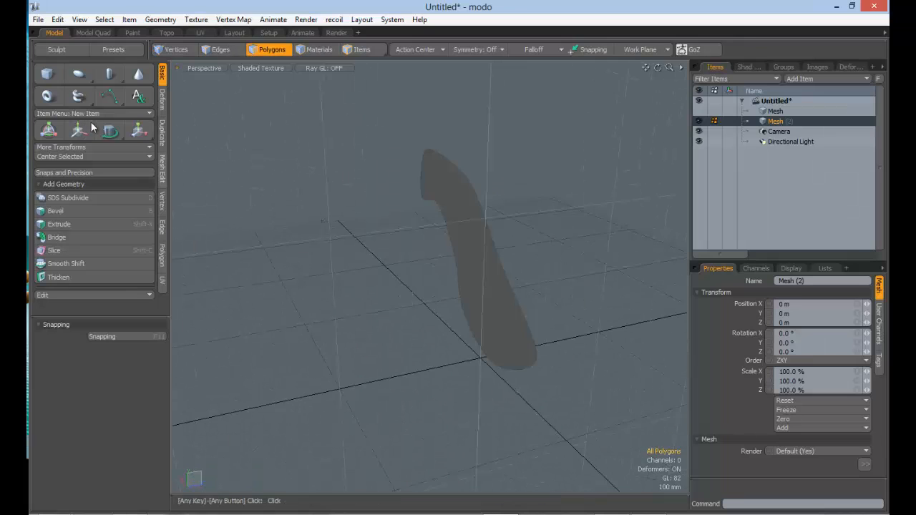
# - Apply Radial Sweep with a count of 24 to the filled polygon and shift the sweep axis to widen the ring
pyautogui.click(163, 130)
pyautogui.click(66, 70)
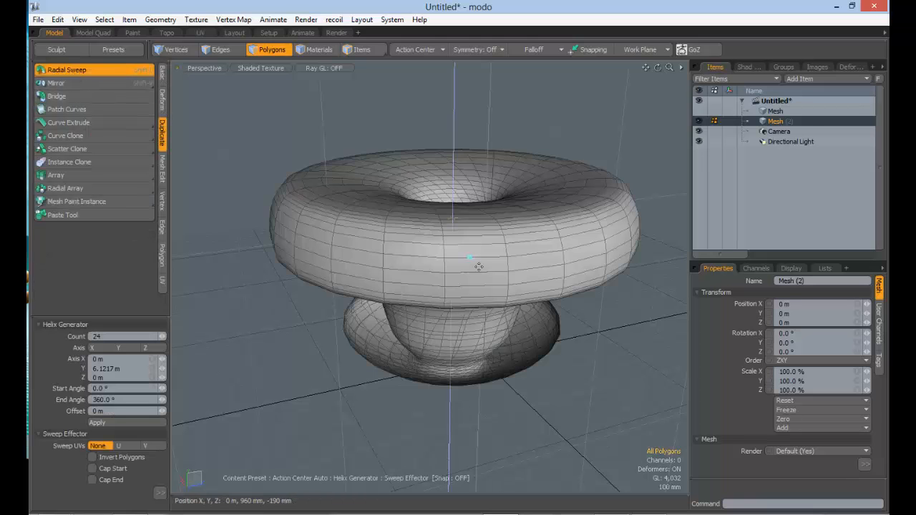
pyautogui.keyDown('alt'); pyautogui.moveTo(473, 296); pyautogui.dragTo(473, 338); pyautogui.keyUp('alt')
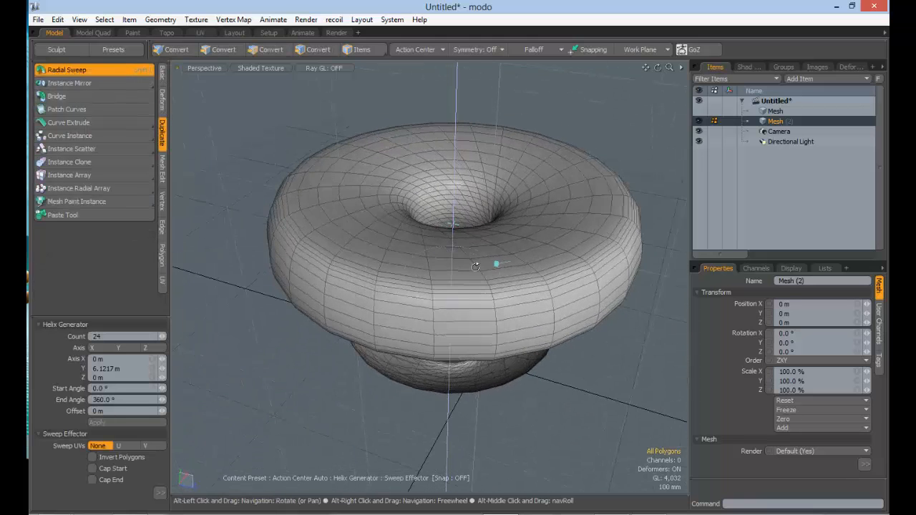
pyautogui.moveTo(456, 224); pyautogui.dragTo(565, 249)
pyautogui.keyDown('alt'); pyautogui.moveTo(541, 294); pyautogui.dragTo(474, 336); pyautogui.keyUp('alt')
pyautogui.keyDown('ctrl'); pyautogui.keyDown('alt'); pyautogui.moveTo(501, 286); pyautogui.dragTo(474, 269); pyautogui.keyUp('alt'); pyautogui.keyUp('ctrl')
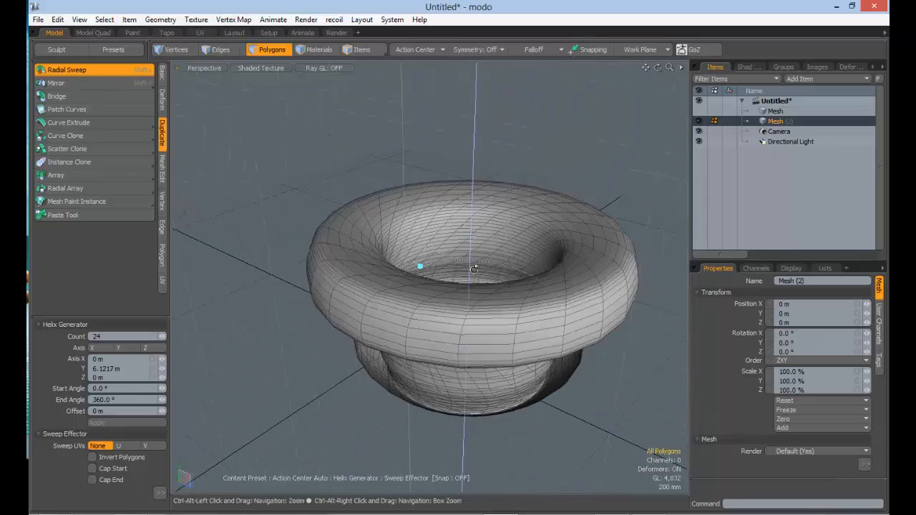
pyautogui.moveTo(472, 237); pyautogui.dragTo(448, 269)
pyautogui.keyDown('alt'); pyautogui.moveTo(504, 338); pyautogui.dragTo(439, 280); pyautogui.keyUp('alt')
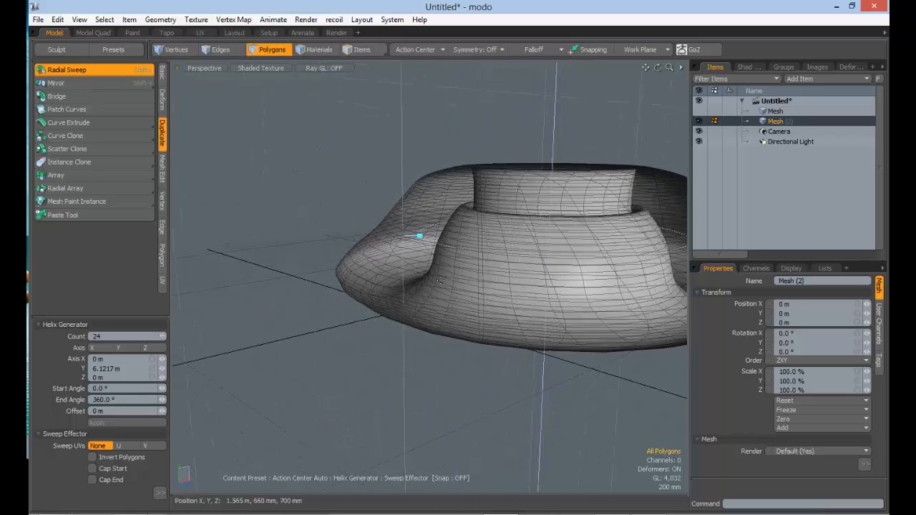
# - Compare the swept ring with Invert Polygons on and off from above and below, leaving the option on
pyautogui.click(115, 459)
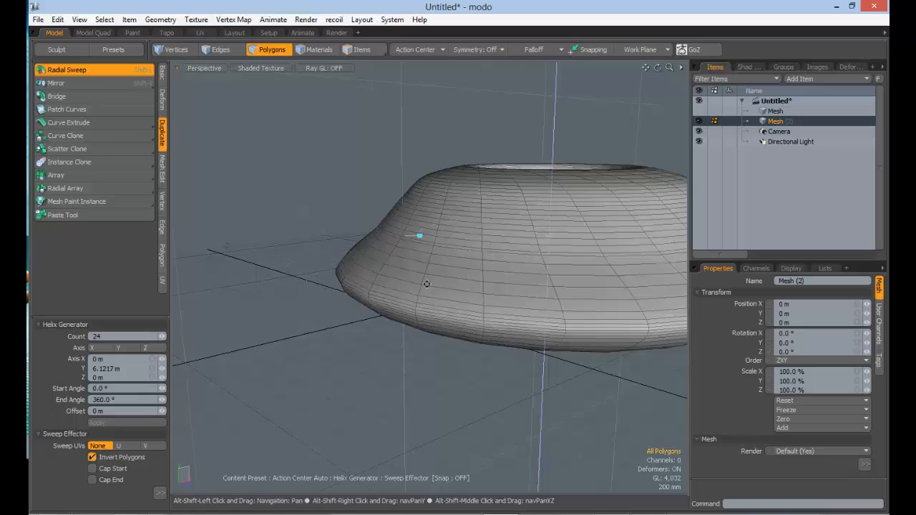
pyautogui.keyDown('alt'); pyautogui.keyDown('shift'); pyautogui.moveTo(528, 240); pyautogui.dragTo(438, 295); pyautogui.keyUp('shift'); pyautogui.keyUp('alt')
pyautogui.keyDown('alt'); pyautogui.moveTo(438, 294); pyautogui.dragTo(510, 343); pyautogui.keyUp('alt')
pyautogui.click(119, 459)
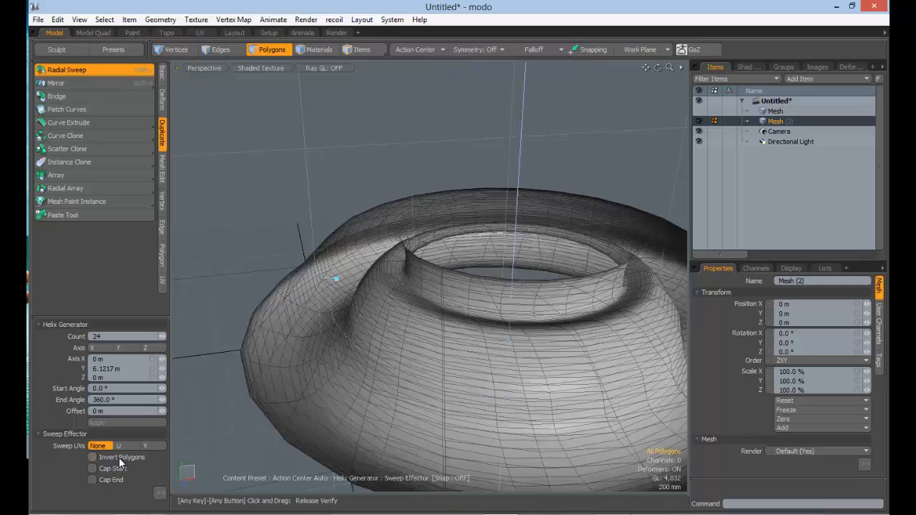
pyautogui.click(119, 458)
pyautogui.keyDown('alt'); pyautogui.keyDown('shift'); pyautogui.moveTo(433, 305); pyautogui.dragTo(368, 236); pyautogui.keyUp('shift'); pyautogui.keyUp('alt')
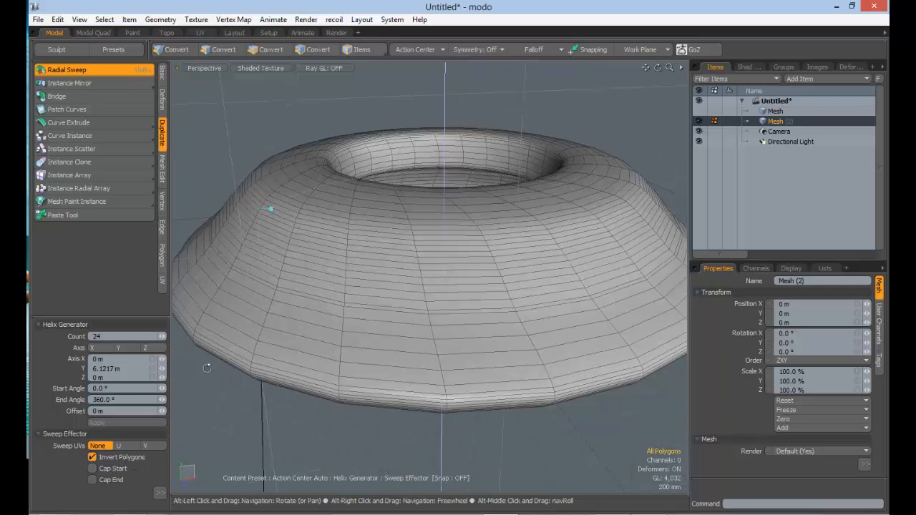
pyautogui.click(118, 456)
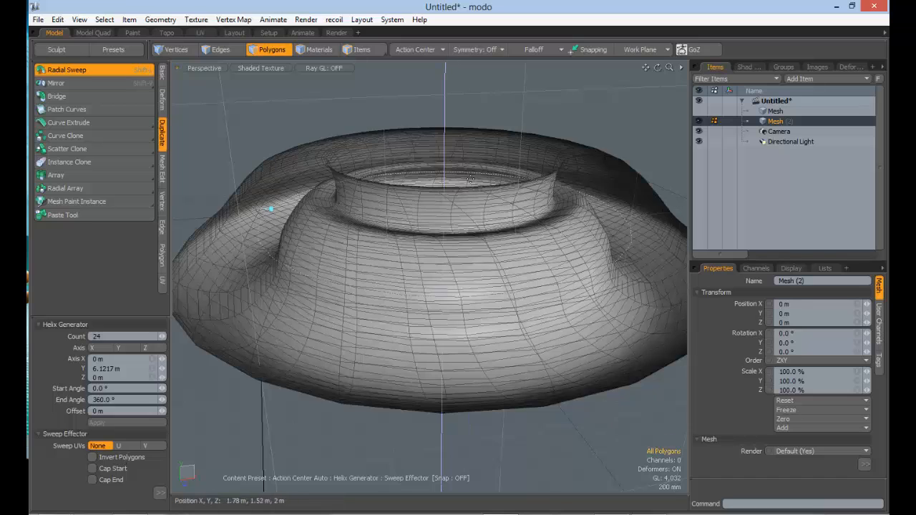
pyautogui.click(129, 458)
pyautogui.keyDown('alt'); pyautogui.moveTo(474, 247); pyautogui.dragTo(447, 114); pyautogui.keyUp('alt')
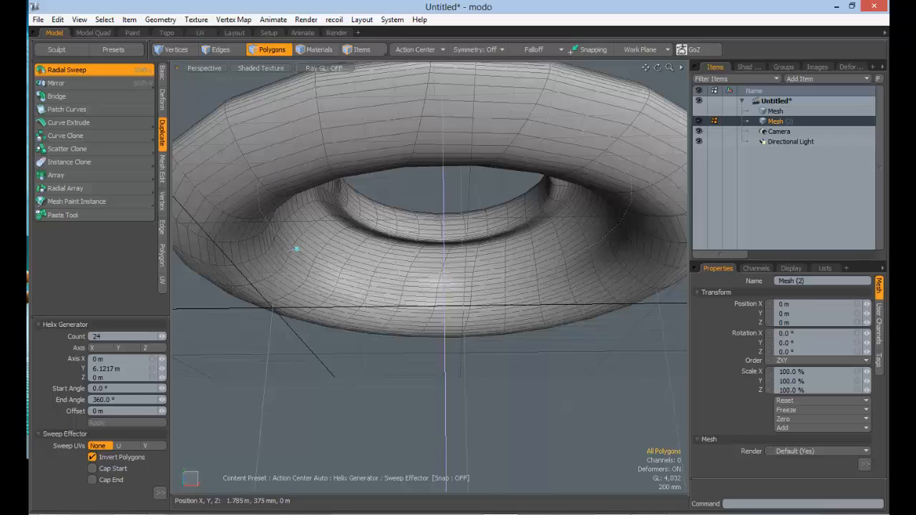
# - Move the sweep axis to reshape the ring into a wide dome with a narrow central hole
pyautogui.moveTo(441, 275); pyautogui.dragTo(315, 276)
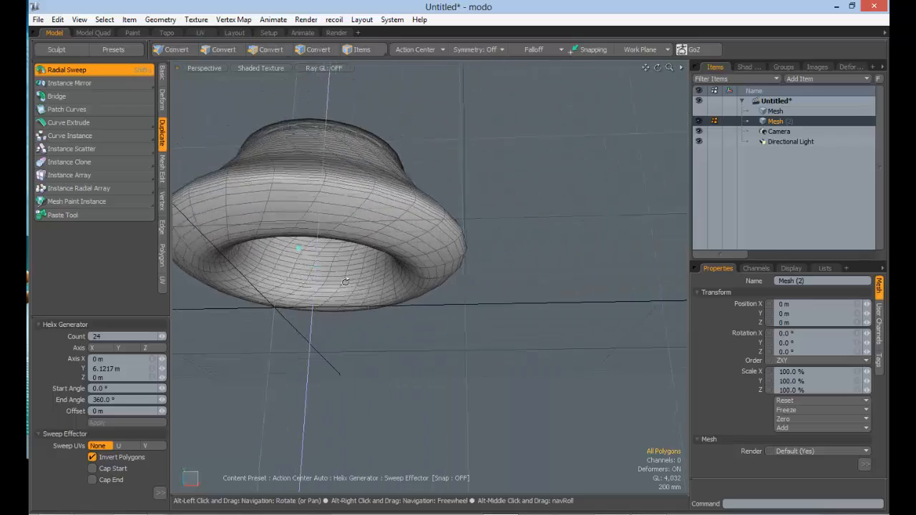
pyautogui.keyDown('alt'); pyautogui.moveTo(357, 168); pyautogui.dragTo(359, 276); pyautogui.keyUp('alt')
pyautogui.moveTo(359, 237); pyautogui.dragTo(416, 260)
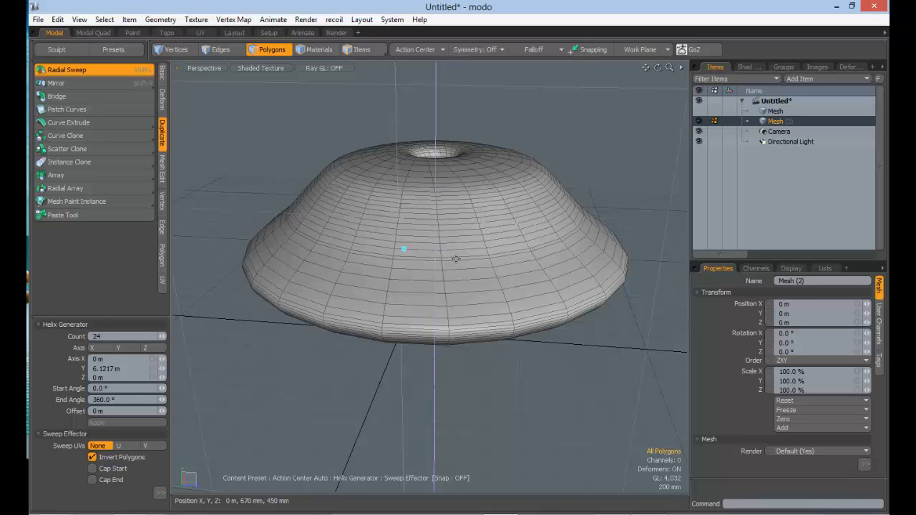
# - Set the sweep's start angle to 68° and cap both its start and end
pyautogui.moveTo(404, 250); pyautogui.dragTo(581, 229)
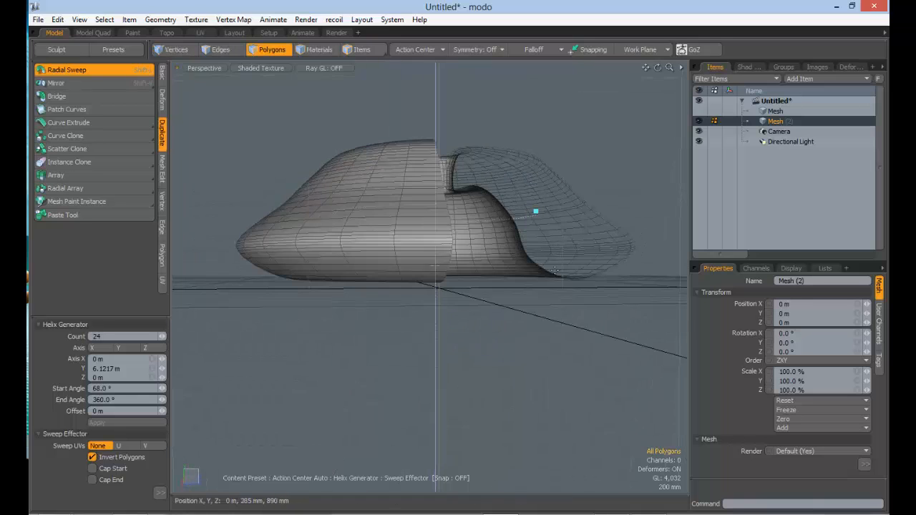
pyautogui.keyDown('alt'); pyautogui.moveTo(556, 266); pyautogui.dragTo(422, 286); pyautogui.keyUp('alt')
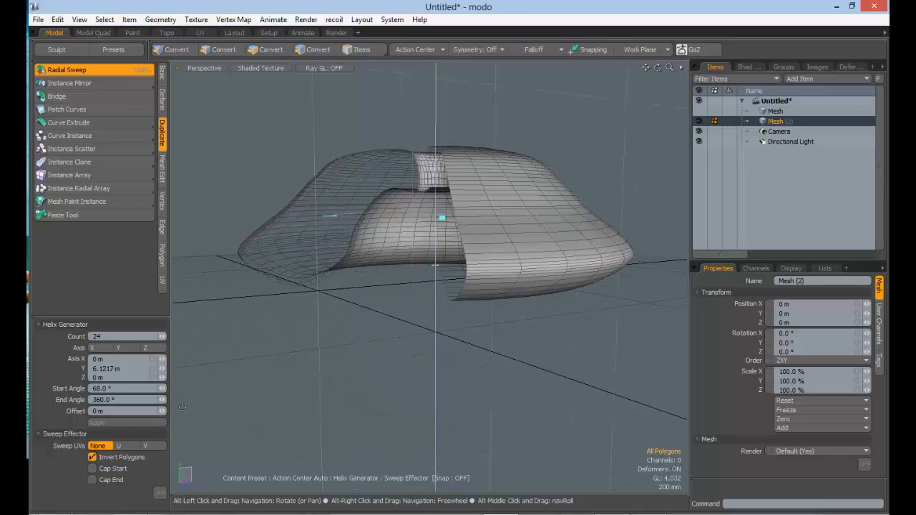
pyautogui.click(111, 469)
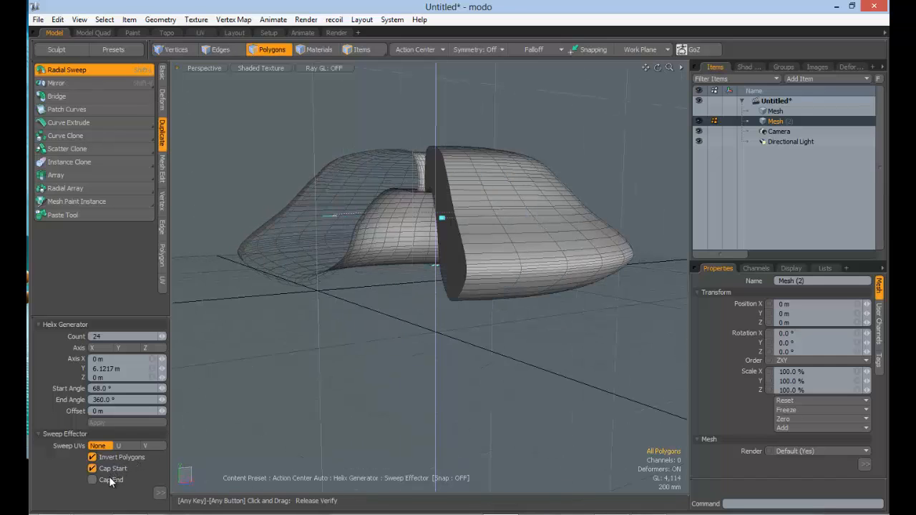
pyautogui.click(112, 480)
pyautogui.keyDown('alt'); pyautogui.moveTo(317, 310); pyautogui.dragTo(482, 274); pyautogui.keyUp('alt')
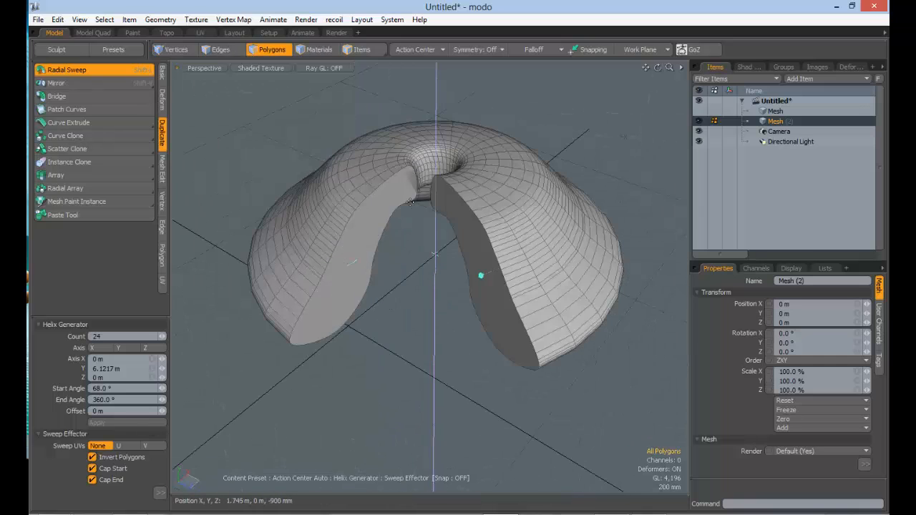
pyautogui.keyDown('alt'); pyautogui.moveTo(444, 293); pyautogui.dragTo(508, 258); pyautogui.keyUp('alt')
# - Undo the caps, sweep changes, Radial Sweep and polygon freeze back to the plain closed curve
pyautogui.hotkey('ctrl', 'z')
pyautogui.hotkey('ctrl', 'z')
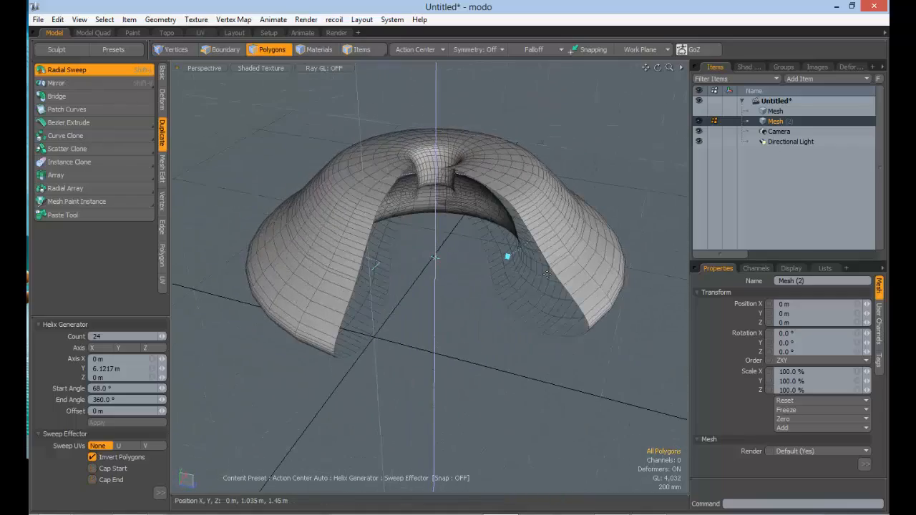
pyautogui.hotkey('ctrl', 'z')
pyautogui.hotkey('ctrl', 'z')
pyautogui.hotkey('ctrl', 'z')
pyautogui.hotkey('ctrl', 'z')
pyautogui.hotkey('ctrl', 'z')
pyautogui.hotkey('ctrl', 'z')
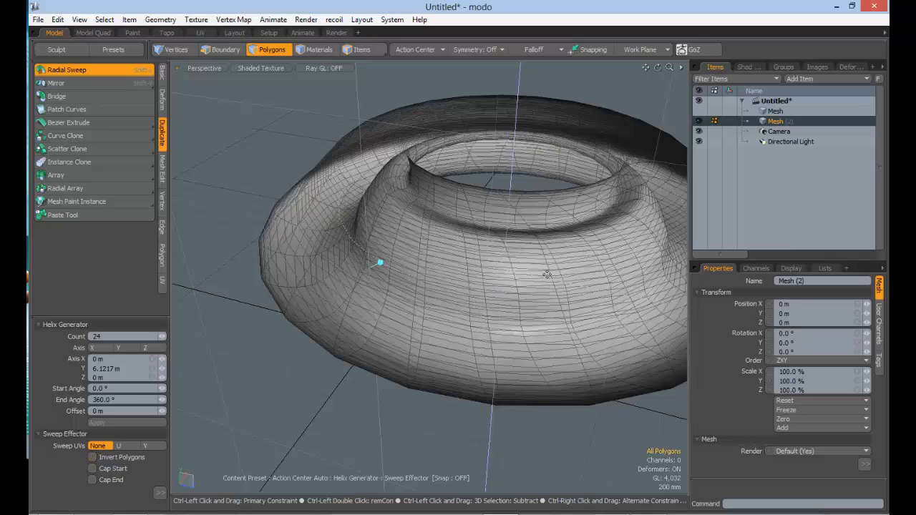
pyautogui.hotkey('ctrl', 'z')
pyautogui.hotkey('ctrl', 'z')
pyautogui.hotkey('ctrl', 'z')
pyautogui.hotkey('ctrl', 'z')
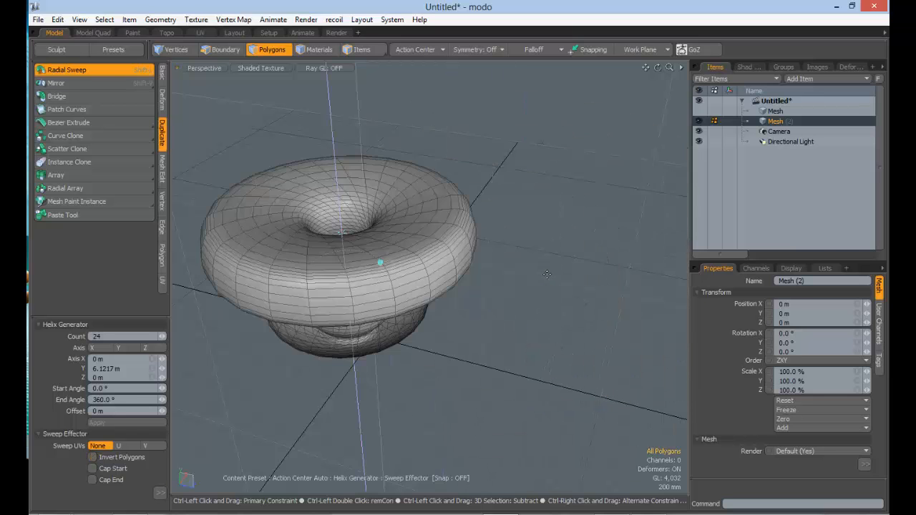
pyautogui.hotkey('ctrl', 'z')
pyautogui.hotkey('ctrl', 'z')
pyautogui.hotkey('ctrl', 'z')
pyautogui.hotkey('ctrl', 'z')
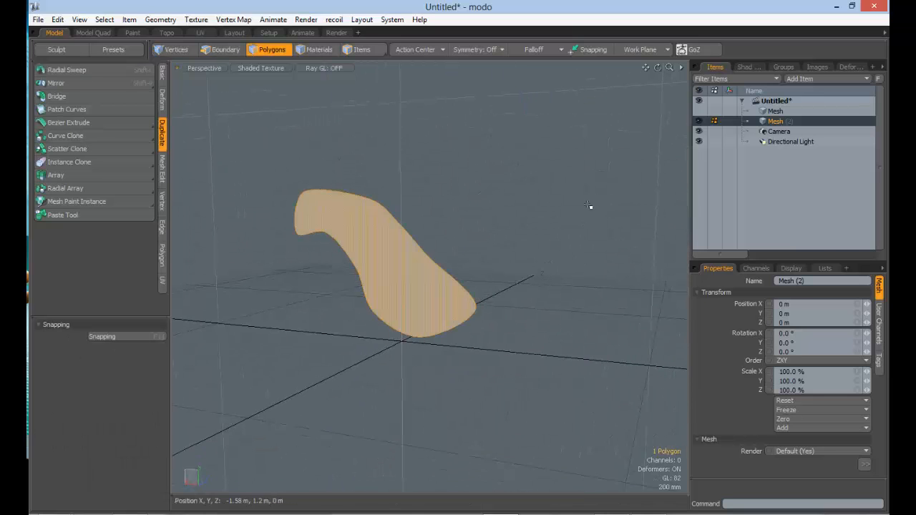
pyautogui.hotkey('ctrl', 'z')
# - Apply Radial Sweep with a count of 24 directly to the closed curve and shift the sweep axis
pyautogui.keyDown('alt'); pyautogui.moveTo(497, 301); pyautogui.dragTo(396, 299); pyautogui.keyUp('alt')
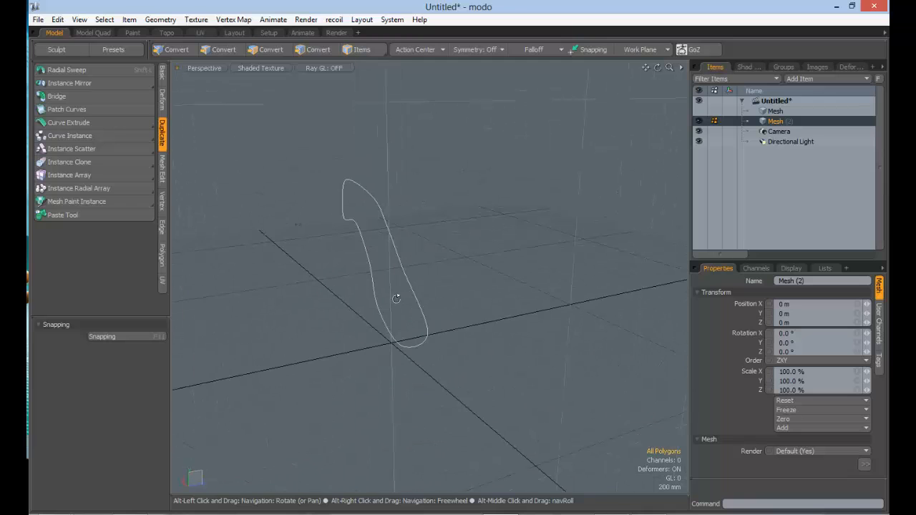
pyautogui.click(87, 70)
pyautogui.click(389, 254)
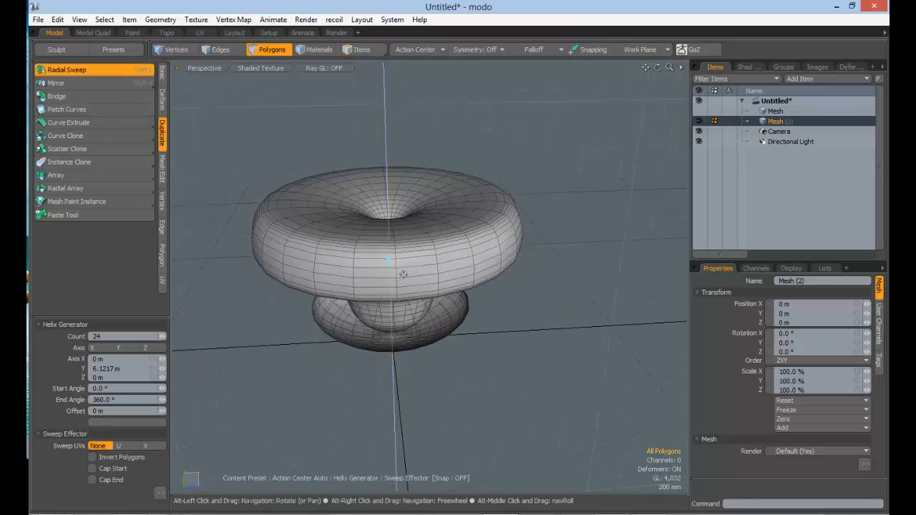
pyautogui.moveTo(390, 256); pyautogui.dragTo(361, 263)
# - Reposition the sweep axis to form a dome with a narrow central hole and turn on Invert Polygons
pyautogui.click(119, 458)
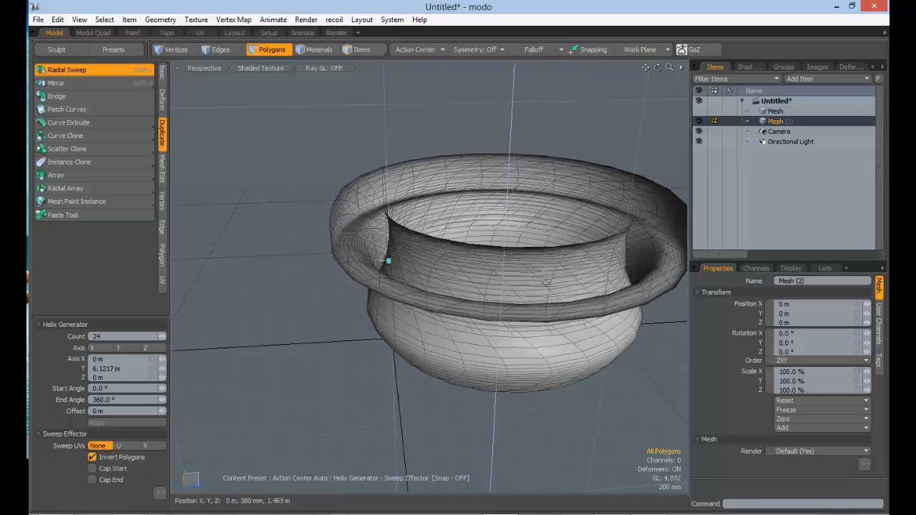
pyautogui.moveTo(505, 280)
pyautogui.mouseDown()
pyautogui.moveTo(295, 281)
pyautogui.moveTo(523, 281)
pyautogui.moveTo(475, 281)
pyautogui.moveTo(479, 339)
pyautogui.moveTo(506, 357)
pyautogui.moveTo(565, 358)
pyautogui.moveTo(284, 358)
pyautogui.mouseUp()
pyautogui.click(123, 460)
pyautogui.keyDown('alt'); pyautogui.moveTo(315, 242); pyautogui.dragTo(505, 152); pyautogui.keyUp('alt')
pyautogui.click(118, 457)
# - Open the sweep by setting its start angle to 174° and end angle to 423°, and examine the open ends
pyautogui.keyDown('alt'); pyautogui.moveTo(458, 236); pyautogui.dragTo(368, 268); pyautogui.keyUp('alt')
pyautogui.keyDown('alt'); pyautogui.moveTo(370, 308); pyautogui.dragTo(489, 200); pyautogui.keyUp('alt')
pyautogui.keyDown('alt'); pyautogui.moveTo(350, 250); pyautogui.dragTo(488, 231); pyautogui.keyUp('alt')
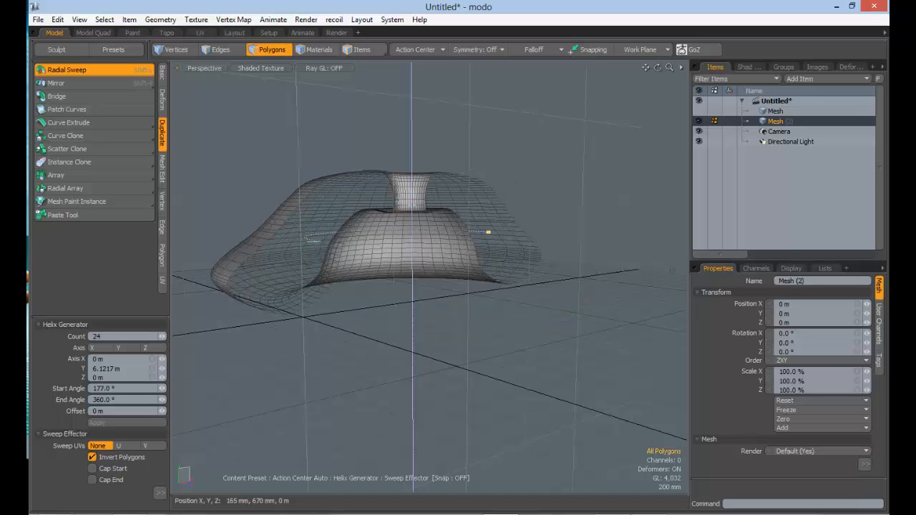
pyautogui.keyDown('alt'); pyautogui.moveTo(312, 241); pyautogui.dragTo(391, 332); pyautogui.keyUp('alt')
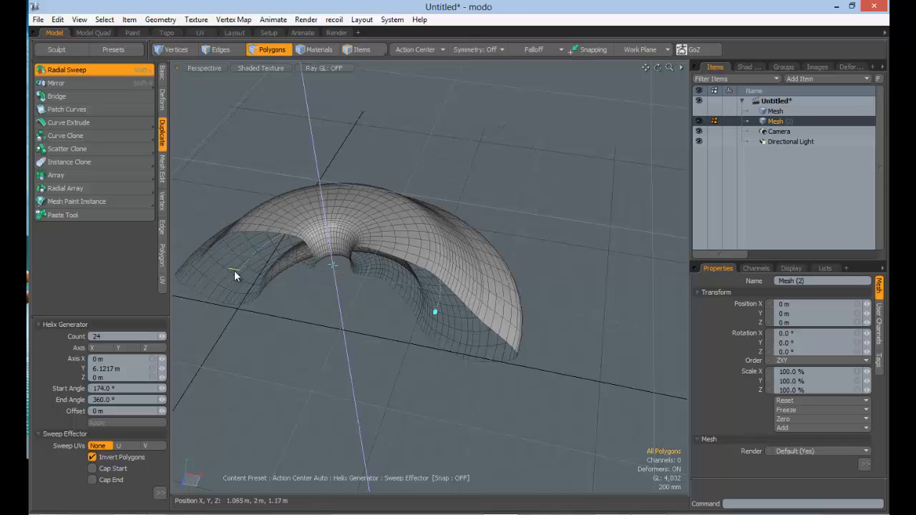
pyautogui.moveTo(234, 270); pyautogui.dragTo(247, 336)
pyautogui.keyDown('alt'); pyautogui.moveTo(407, 333); pyautogui.dragTo(324, 275); pyautogui.keyUp('alt')
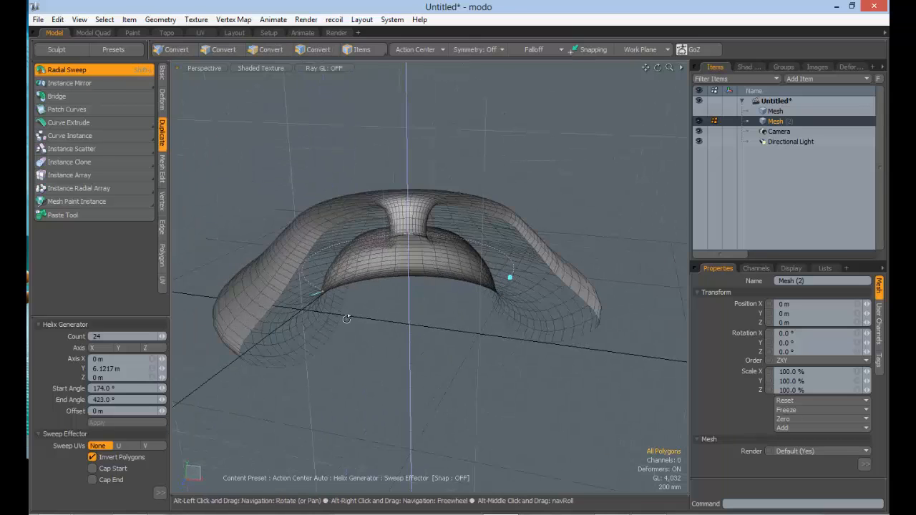
pyautogui.keyDown('alt'); pyautogui.moveTo(347, 319); pyautogui.dragTo(346, 209); pyautogui.keyUp('alt')
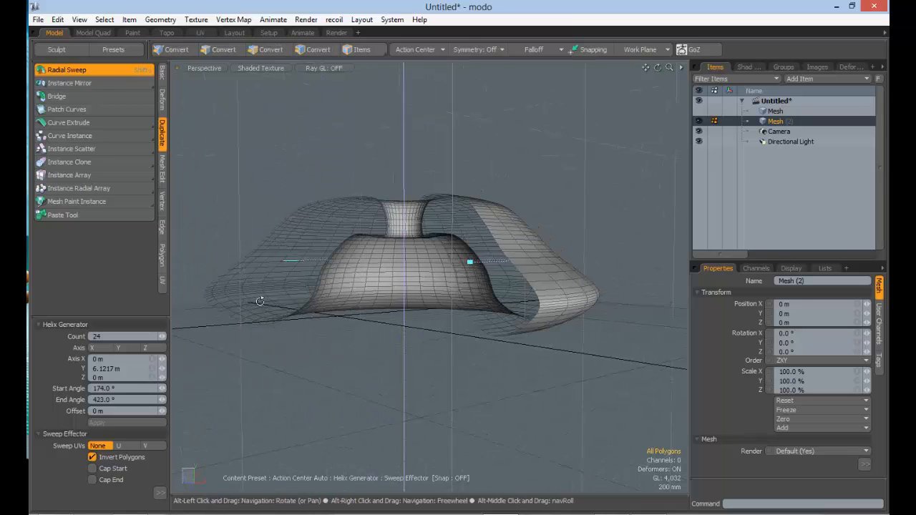
pyautogui.keyDown('alt'); pyautogui.moveTo(260, 302); pyautogui.dragTo(295, 309); pyautogui.keyUp('alt')
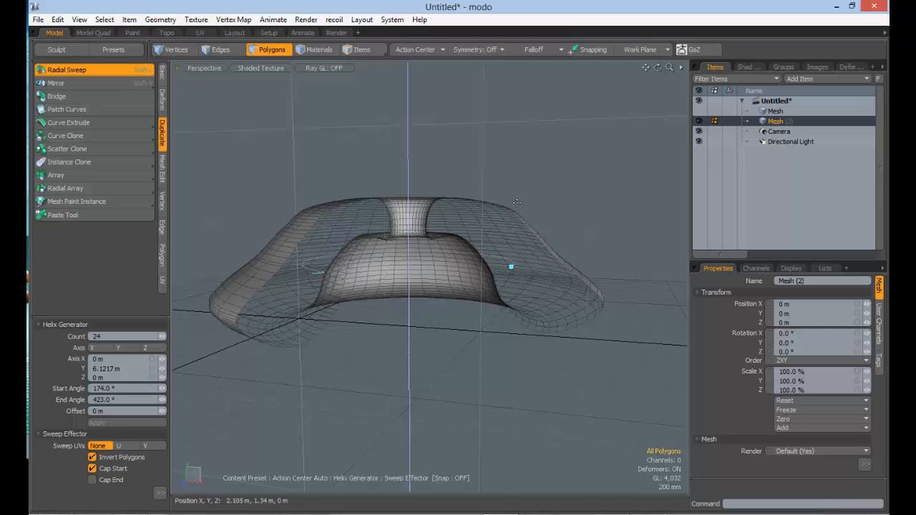
# - Turn off Cap Start for the sweep and set its start angle to 127°
pyautogui.click(101, 470)
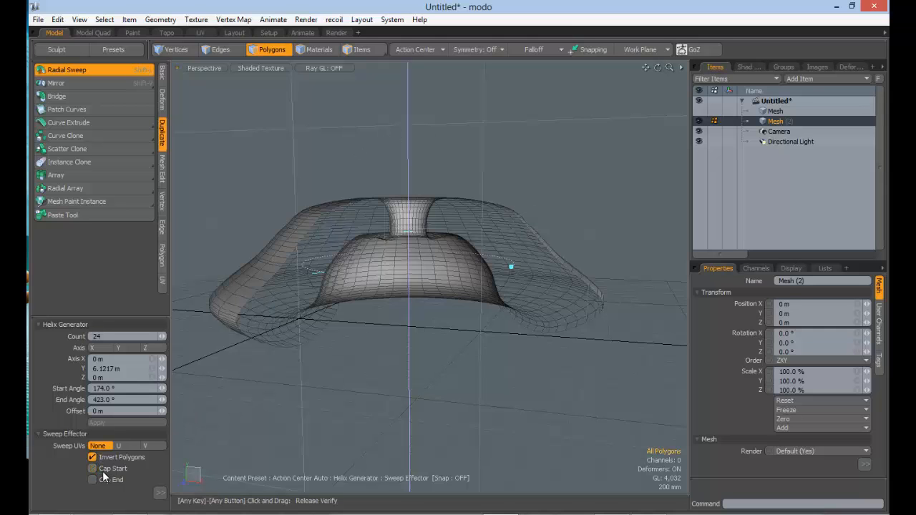
pyautogui.keyDown('alt'); pyautogui.moveTo(502, 266); pyautogui.dragTo(428, 183); pyautogui.keyUp('alt')
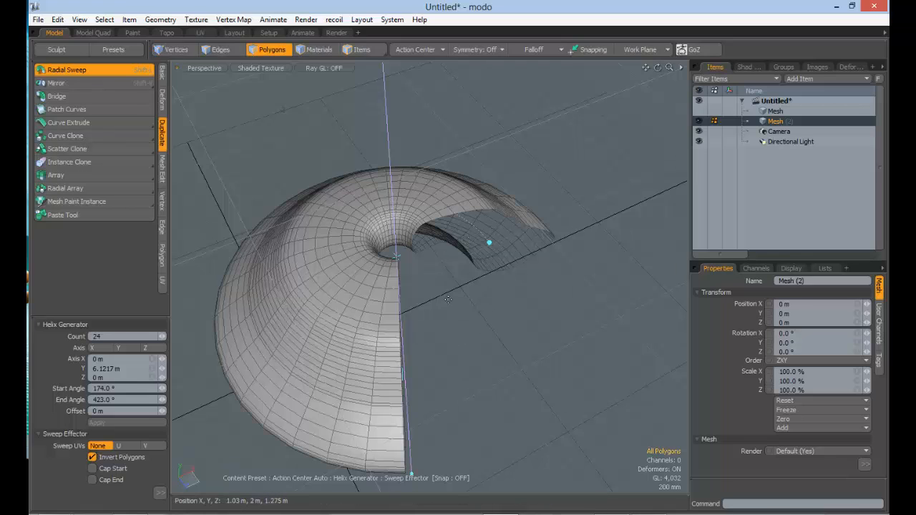
pyautogui.keyDown('alt'); pyautogui.moveTo(485, 248); pyautogui.dragTo(376, 229); pyautogui.keyUp('alt')
pyautogui.keyDown('alt'); pyautogui.moveTo(516, 260); pyautogui.dragTo(326, 249); pyautogui.keyUp('alt')
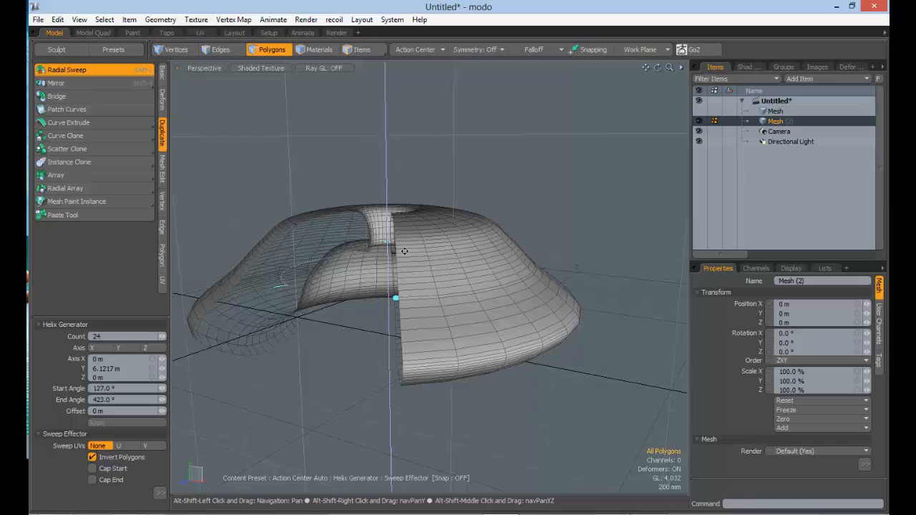
# - Examine the partly swept dome's open ends and finish the Radial Sweep with both caps off
pyautogui.keyDown('alt'); pyautogui.moveTo(405, 251); pyautogui.dragTo(420, 249); pyautogui.keyUp('alt')
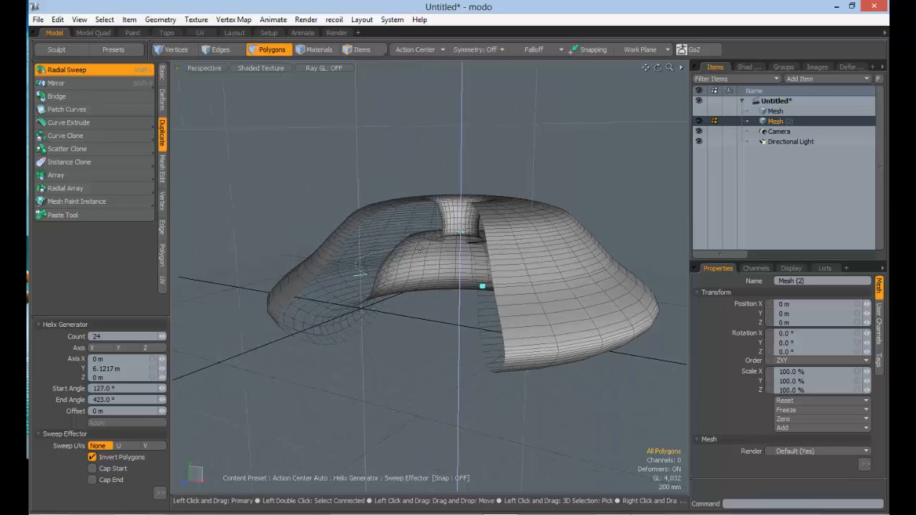
pyautogui.keyDown('alt'); pyautogui.moveTo(368, 287); pyautogui.dragTo(301, 290); pyautogui.keyUp('alt')
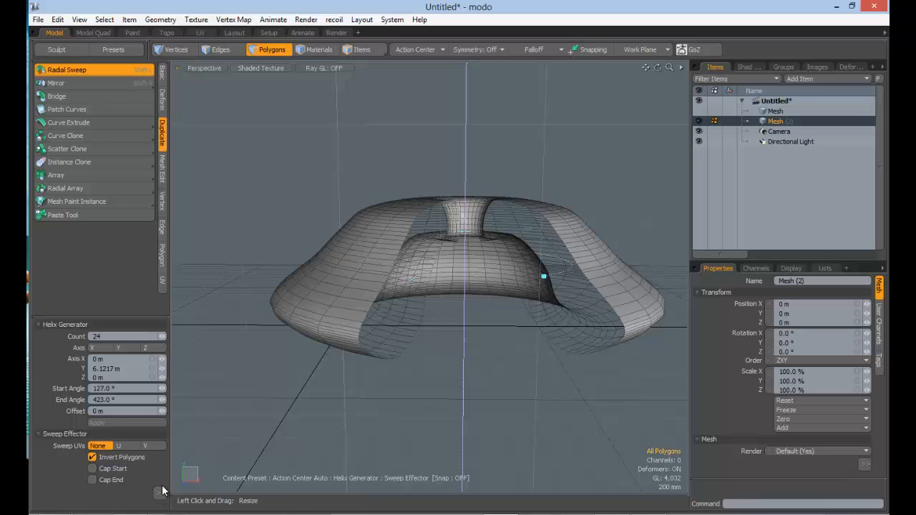
pyautogui.click(161, 493)
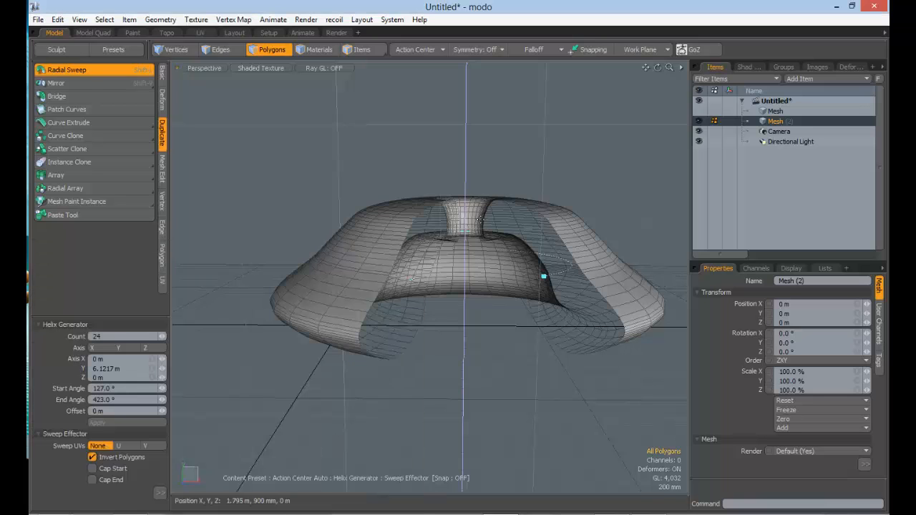
pyautogui.keyDown('alt'); pyautogui.moveTo(476, 208); pyautogui.dragTo(374, 234); pyautogui.keyUp('alt')
pyautogui.press('space')
pyautogui.click(503, 279)
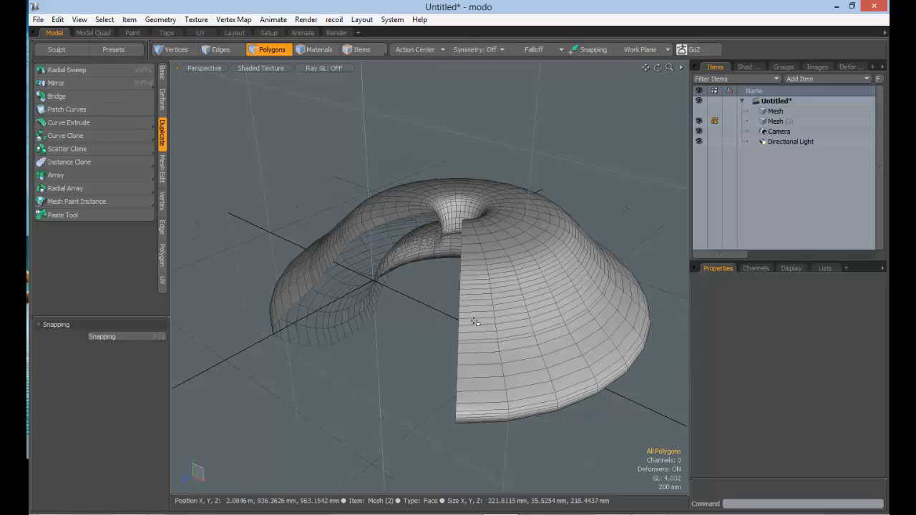
# - Inspect the finished open dome from several sides and delete all of its geometry
pyautogui.keyDown('alt'); pyautogui.moveTo(476, 322); pyautogui.dragTo(481, 306); pyautogui.keyUp('alt')
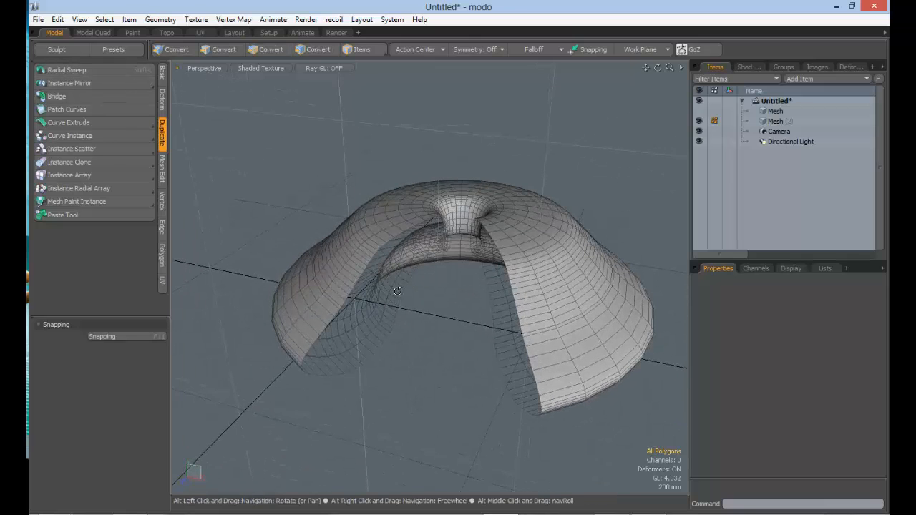
pyautogui.press('alt')
pyautogui.keyDown('alt'); pyautogui.moveTo(477, 272); pyautogui.dragTo(540, 206); pyautogui.keyUp('alt')
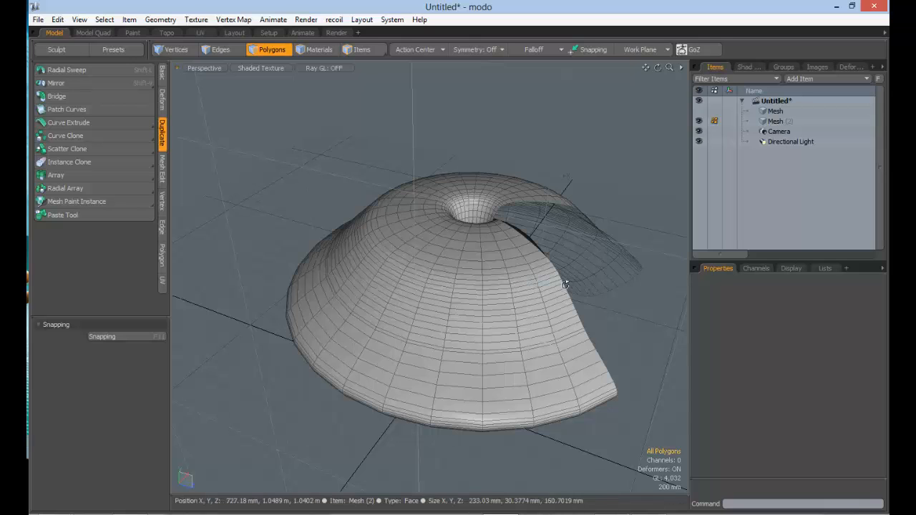
pyautogui.keyDown('alt'); pyautogui.moveTo(533, 284); pyautogui.dragTo(308, 215); pyautogui.keyUp('alt')
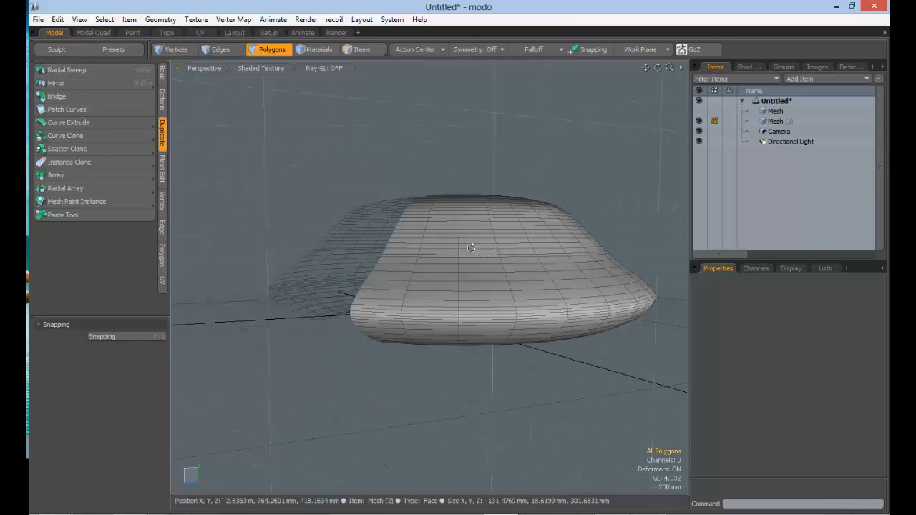
pyautogui.keyDown('alt'); pyautogui.moveTo(472, 245); pyautogui.dragTo(608, 304); pyautogui.keyUp('alt')
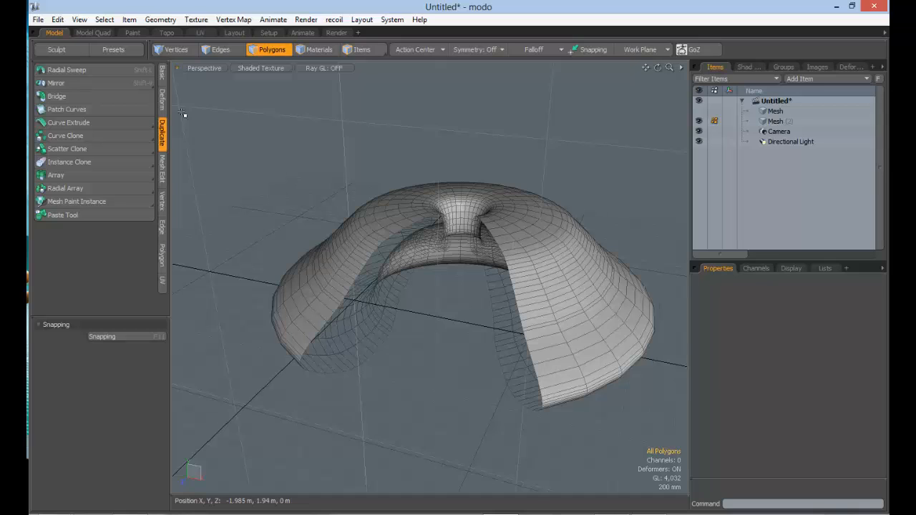
pyautogui.doubleClick(512, 265)
pyautogui.press('Delete')
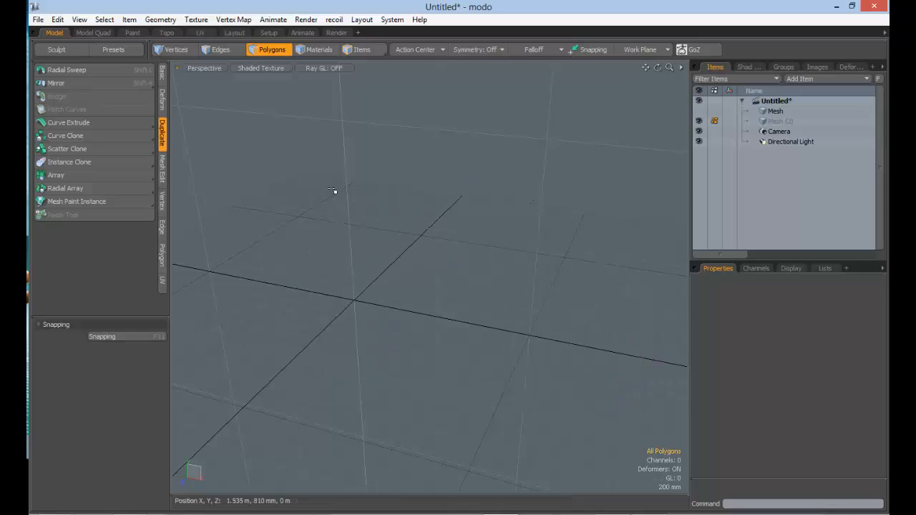
pyautogui.click(91, 123)
pyautogui.moveTo(420, 198)
pyautogui.keyDown('alt'); pyautogui.mouseDown()
pyautogui.moveTo(385, 198)
pyautogui.moveTo(460, 236)
pyautogui.moveTo(425, 231)
pyautogui.moveTo(417, 209)
pyautogui.mouseUp(); pyautogui.keyUp('alt')
pyautogui.press('space')
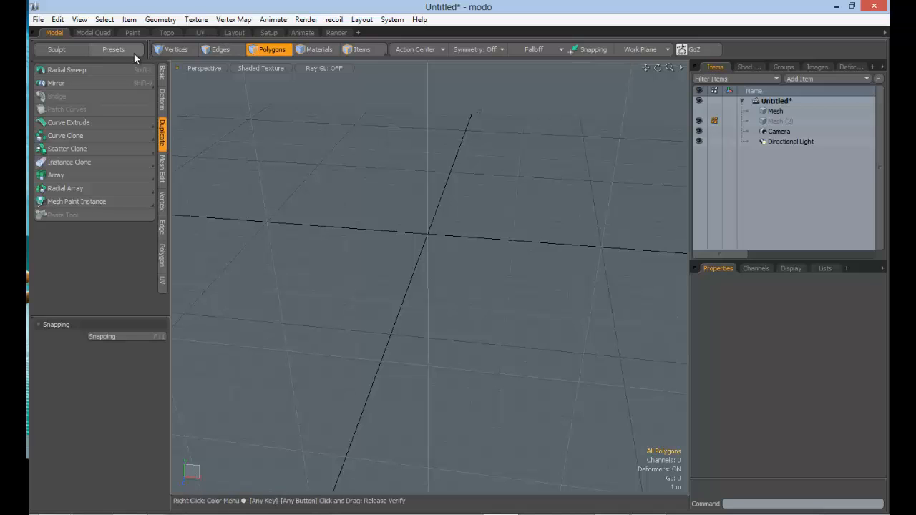
# - Create an upright torus around the origin in the emptied mesh
pyautogui.click(163, 73)
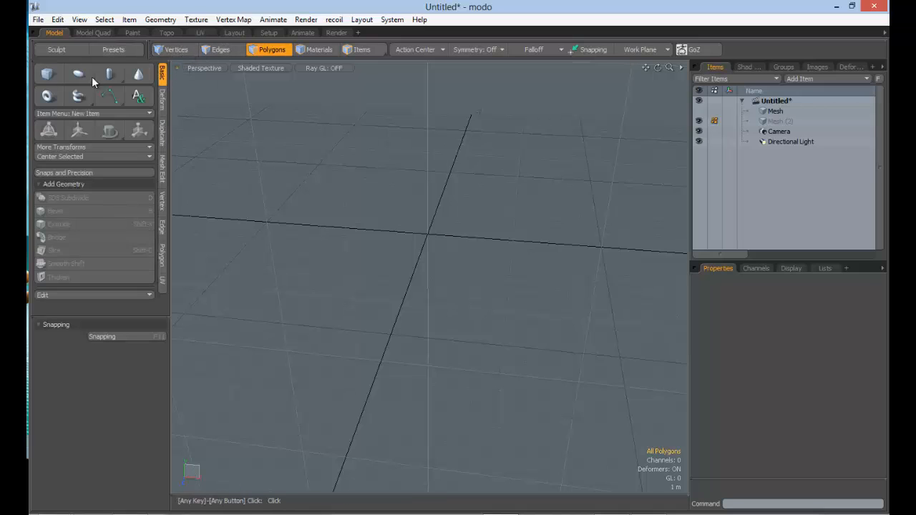
pyautogui.click(48, 98)
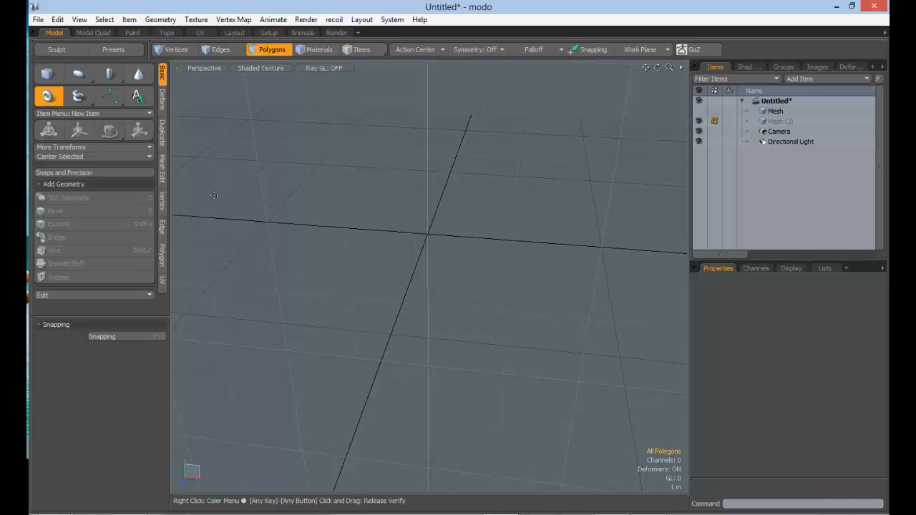
pyautogui.moveTo(396, 236); pyautogui.dragTo(573, 222)
pyautogui.keyDown('alt'); pyautogui.moveTo(572, 222); pyautogui.dragTo(450, 152); pyautogui.keyUp('alt')
pyautogui.press('space')
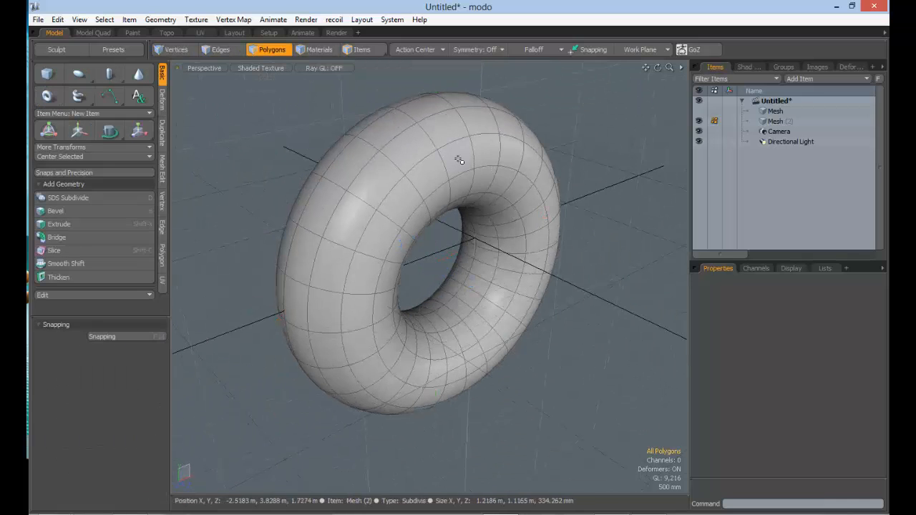
# - Select a single polygon on the upper side of the torus and bring up the duplication tools
pyautogui.click(457, 157)
pyautogui.keyDown('alt'); pyautogui.moveTo(571, 211); pyautogui.dragTo(458, 200); pyautogui.keyUp('alt')
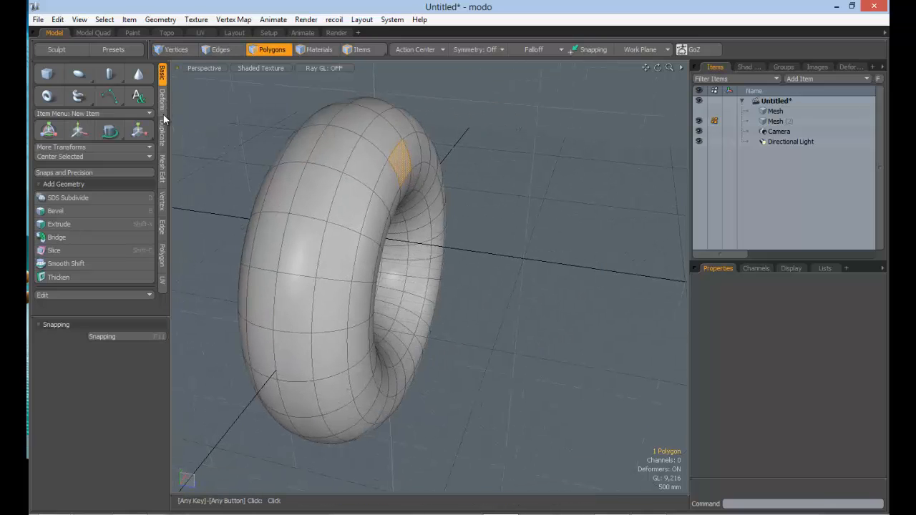
pyautogui.click(164, 135)
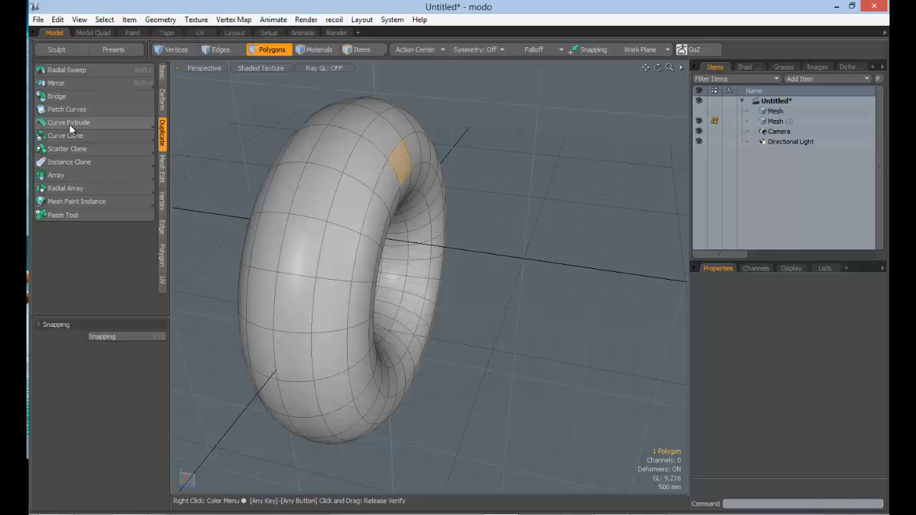
# - Look through the variants of Curve Extrude and Curve Clone, and activate Curve Transform
pyautogui.click(69, 123)
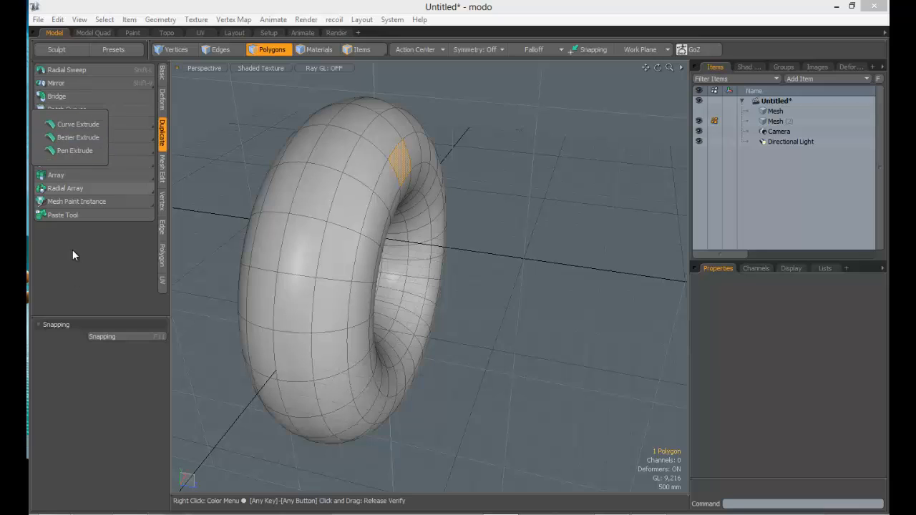
pyautogui.click(73, 255)
pyautogui.click(79, 133)
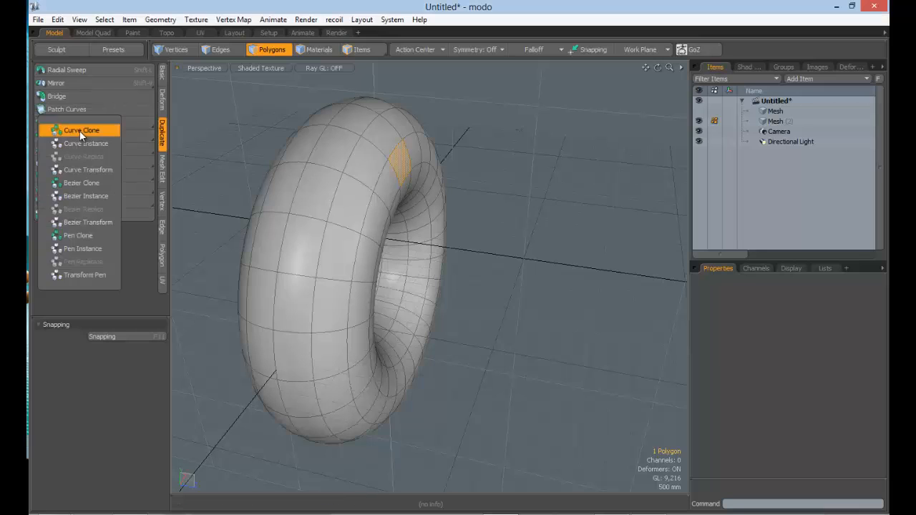
pyautogui.click(80, 142)
pyautogui.click(84, 134)
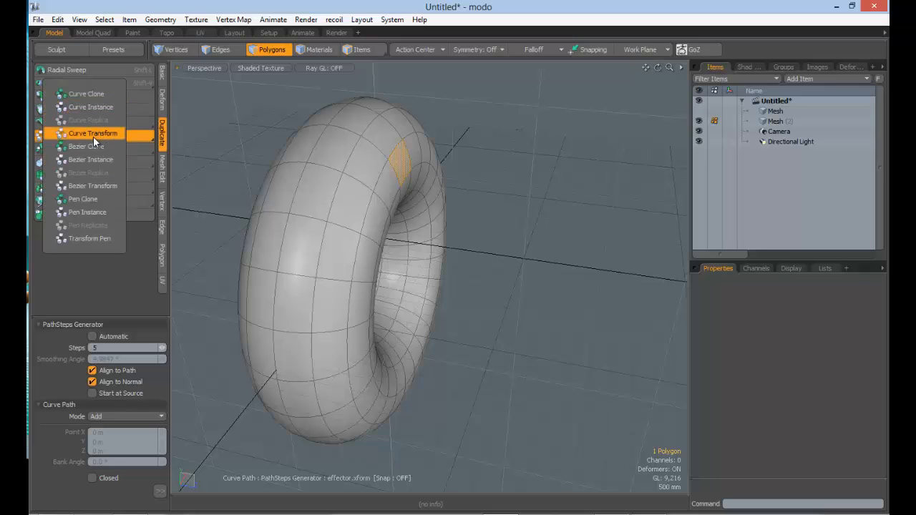
pyautogui.click(71, 296)
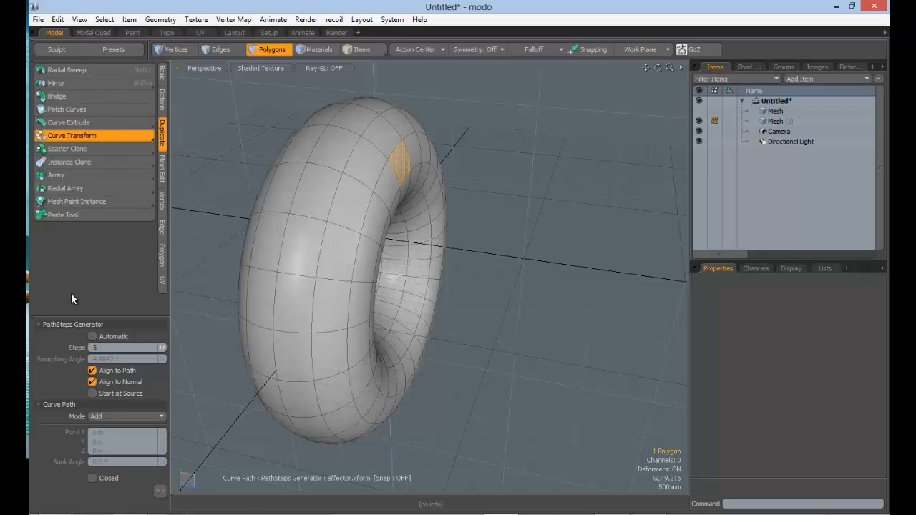
# - Extrude the selected torus polygon with Curve Extrude along a short path ending at about Y 3.88 m, Z 4 m
pyautogui.click(81, 122)
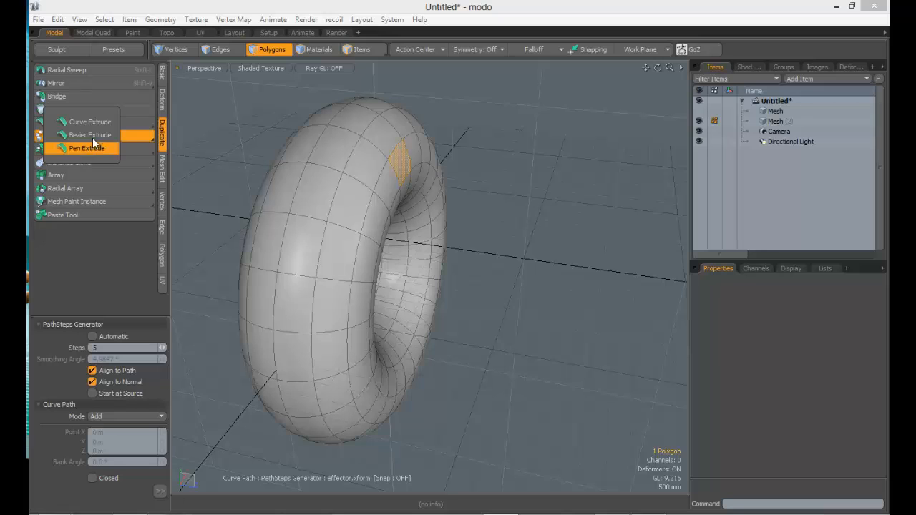
pyautogui.click(89, 122)
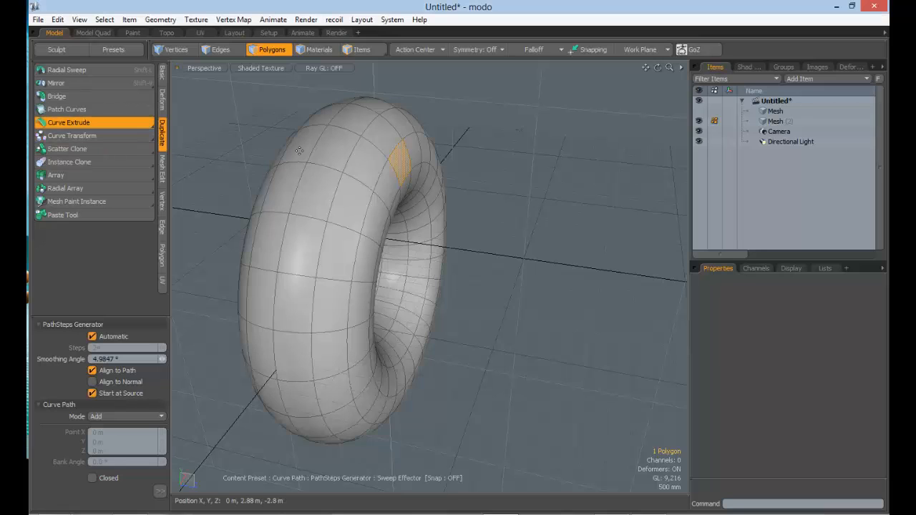
pyautogui.keyDown('alt'); pyautogui.moveTo(397, 168); pyautogui.dragTo(439, 168); pyautogui.keyUp('alt')
pyautogui.click(405, 155)
pyautogui.click(489, 140)
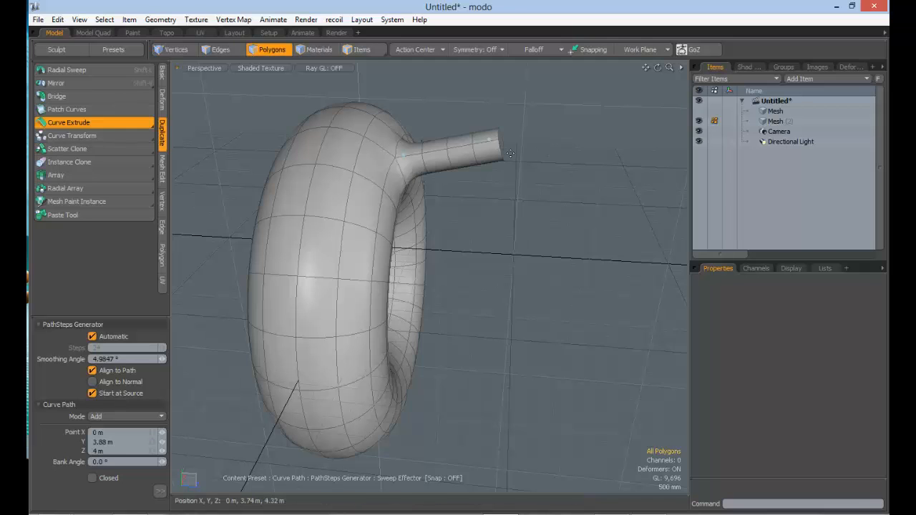
# - Extend the extrusion path into a wave by adding four points, ending at about Y 2.6 m, Z 14.5 m
pyautogui.click(583, 191)
pyautogui.keyDown('alt'); pyautogui.keyDown('shift'); pyautogui.moveTo(591, 190); pyautogui.dragTo(458, 214); pyautogui.keyUp('shift'); pyautogui.keyUp('alt')
pyautogui.click(562, 152)
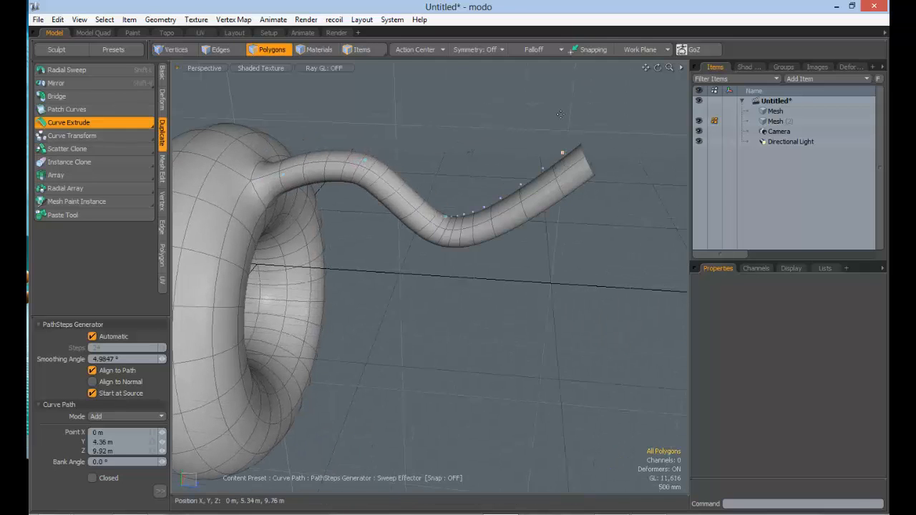
pyautogui.keyDown('alt'); pyautogui.keyDown('shift'); pyautogui.moveTo(569, 111); pyautogui.dragTo(462, 146); pyautogui.keyUp('shift'); pyautogui.keyUp('alt')
pyautogui.click(546, 149)
pyautogui.click(593, 223)
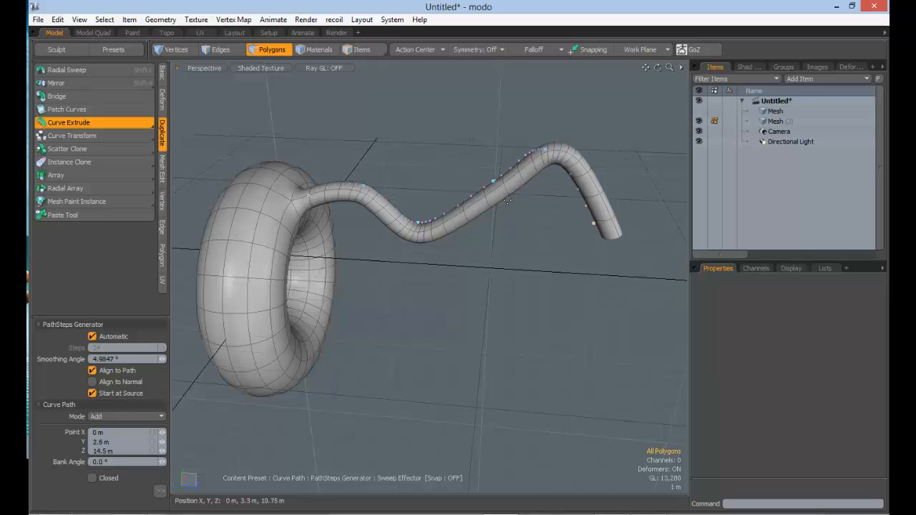
# - Reshape the tube by moving its path points, raising the dip and placing the end at about Y 2.95 m, Z 13.6 m
pyautogui.moveTo(496, 186); pyautogui.dragTo(545, 149)
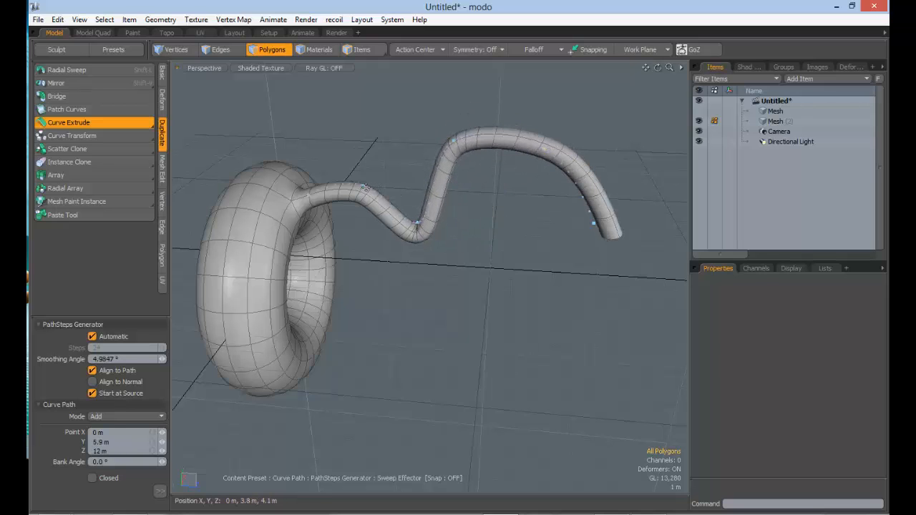
pyautogui.click(363, 186)
pyautogui.hotkey('ctrl', 'z')
pyautogui.moveTo(363, 186)
pyautogui.mouseDown()
pyautogui.moveTo(353, 163)
pyautogui.moveTo(359, 175)
pyautogui.mouseUp()
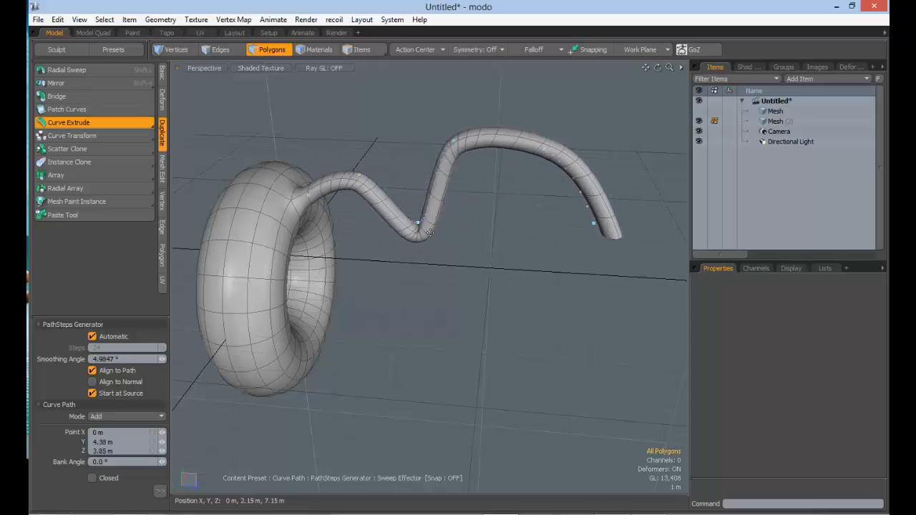
pyautogui.moveTo(417, 222); pyautogui.dragTo(474, 133)
pyautogui.moveTo(594, 227); pyautogui.dragTo(573, 213)
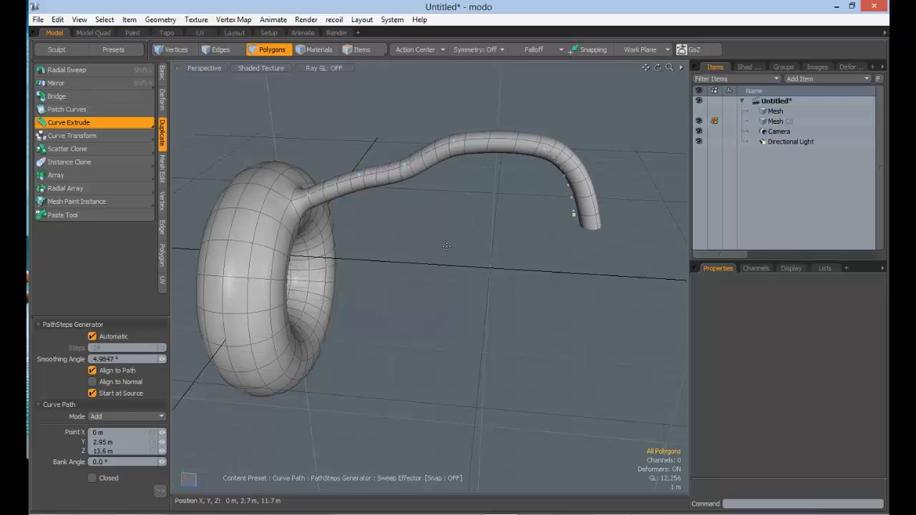
# - Toggle Align to Normal on and off for the curve extrusion to compare its effect near the torus
pyautogui.click(116, 383)
pyautogui.click(116, 383)
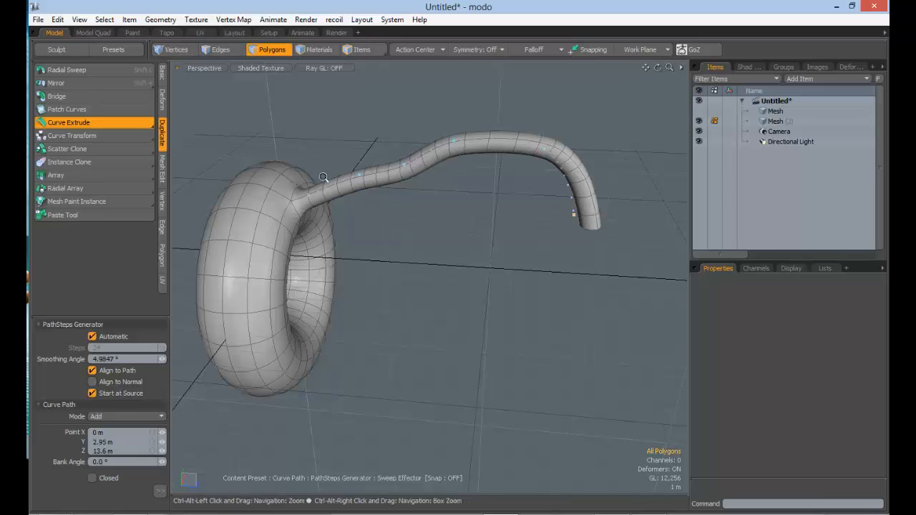
pyautogui.keyDown('ctrl'); pyautogui.keyDown('alt'); pyautogui.moveTo(324, 179); pyautogui.dragTo(386, 181); pyautogui.keyUp('alt'); pyautogui.keyUp('ctrl')
pyautogui.click(106, 382)
pyautogui.click(106, 382)
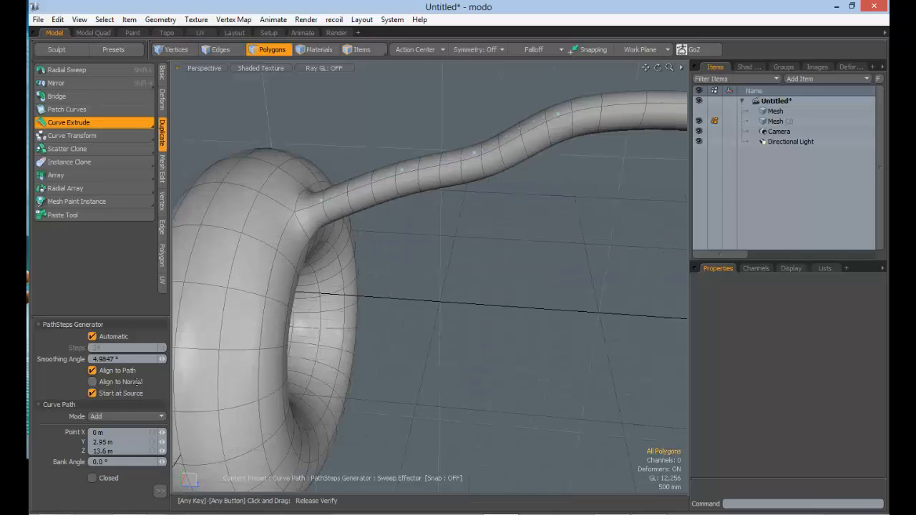
# - Turn Start at Source off and back on to compare how the tube joins the torus
pyautogui.click(110, 392)
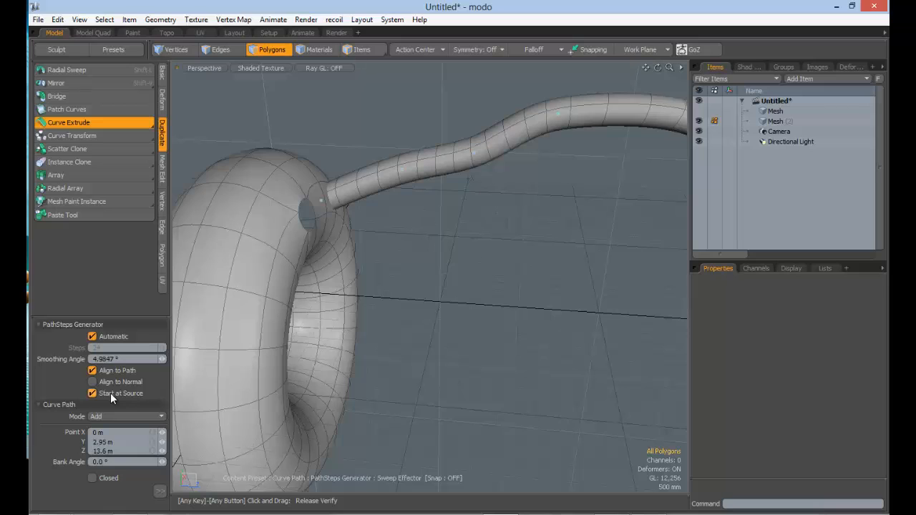
pyautogui.click(110, 392)
pyautogui.keyDown('ctrl'); pyautogui.keyDown('alt'); pyautogui.moveTo(362, 274); pyautogui.dragTo(309, 273); pyautogui.keyUp('alt'); pyautogui.keyUp('ctrl')
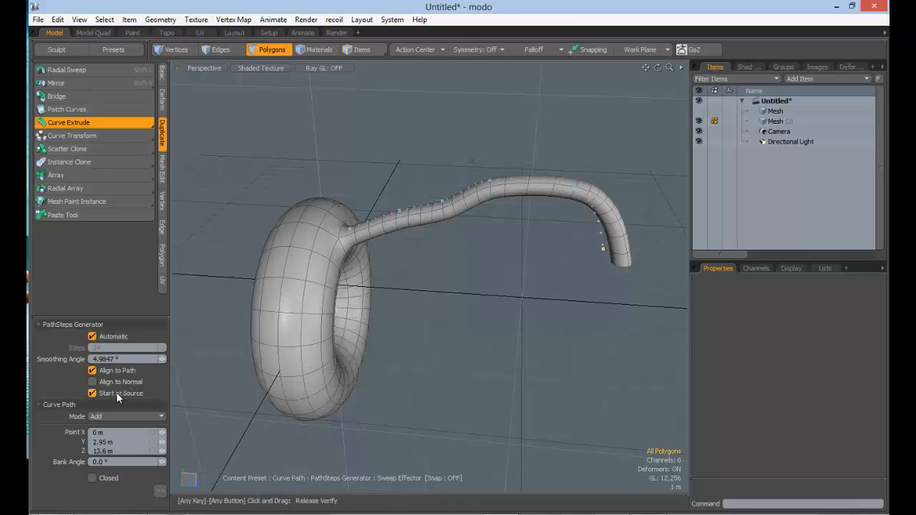
# - Turn off Start at Source for the curve extrusion and examine where the tube begins relative to the torus
pyautogui.scroll(4, 351, 219)
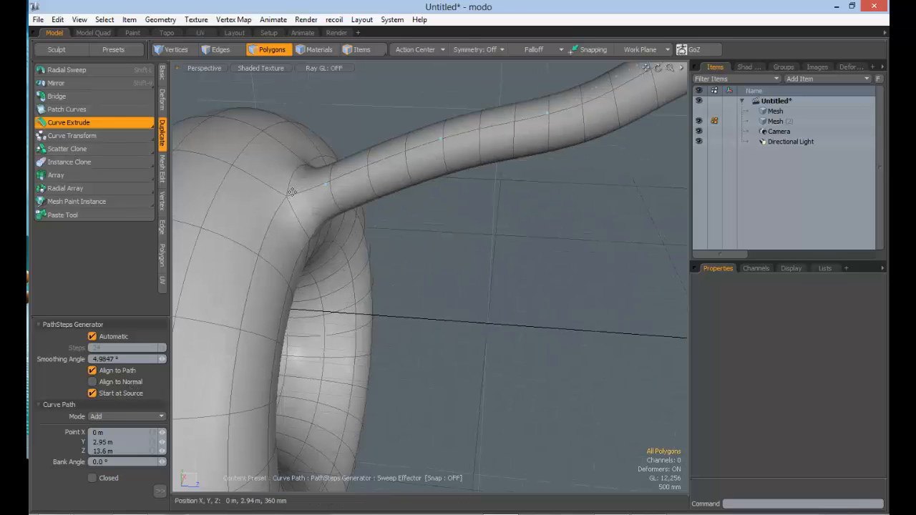
pyautogui.keyDown('alt'); pyautogui.moveTo(346, 229); pyautogui.dragTo(272, 216); pyautogui.keyUp('alt')
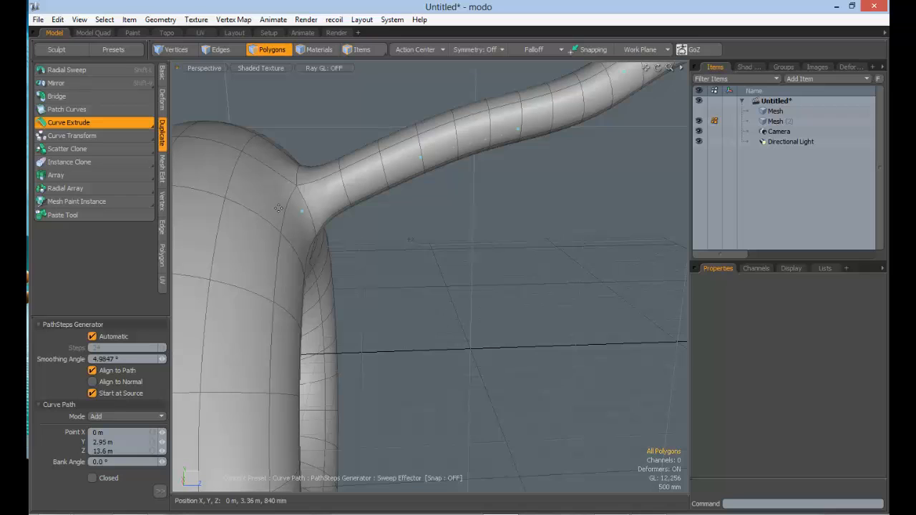
pyautogui.keyDown('ctrl'); pyautogui.keyDown('alt'); pyautogui.moveTo(468, 227); pyautogui.dragTo(418, 223); pyautogui.keyUp('alt'); pyautogui.keyUp('ctrl')
pyautogui.click(120, 396)
pyautogui.keyDown('alt'); pyautogui.moveTo(351, 208); pyautogui.dragTo(348, 340); pyautogui.keyUp('alt')
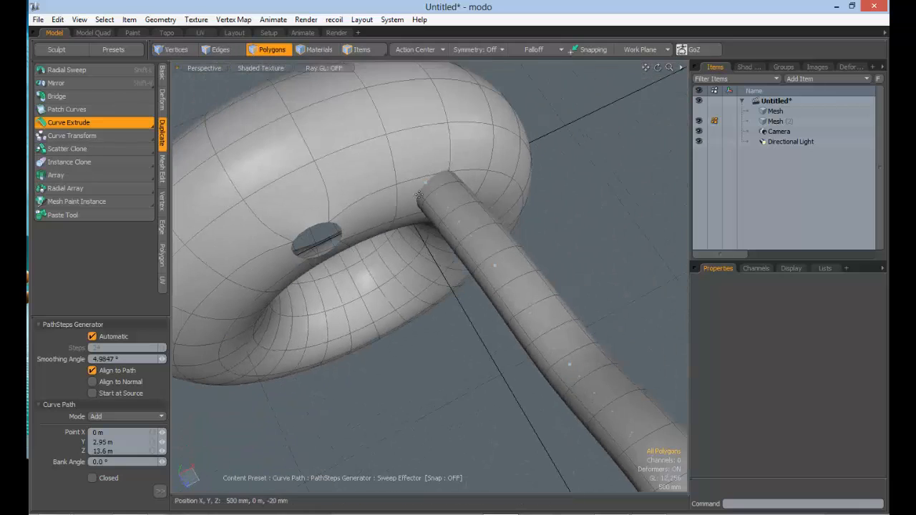
pyautogui.keyDown('alt'); pyautogui.moveTo(418, 195); pyautogui.dragTo(302, 293); pyautogui.keyUp('alt')
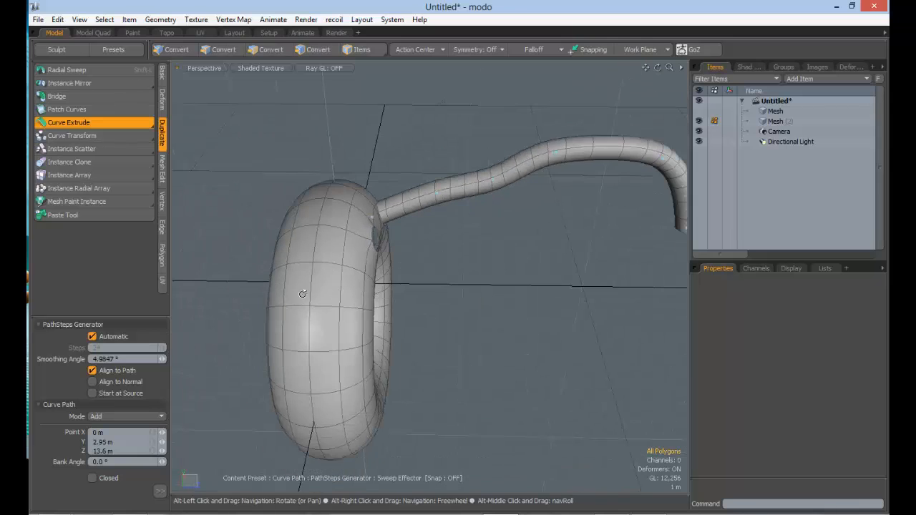
# - Turn Start at Source back on for the curve extrusion and examine how the tube joins the torus
pyautogui.click(118, 393)
pyautogui.keyDown('alt'); pyautogui.moveTo(522, 243); pyautogui.dragTo(564, 292); pyautogui.keyUp('alt')
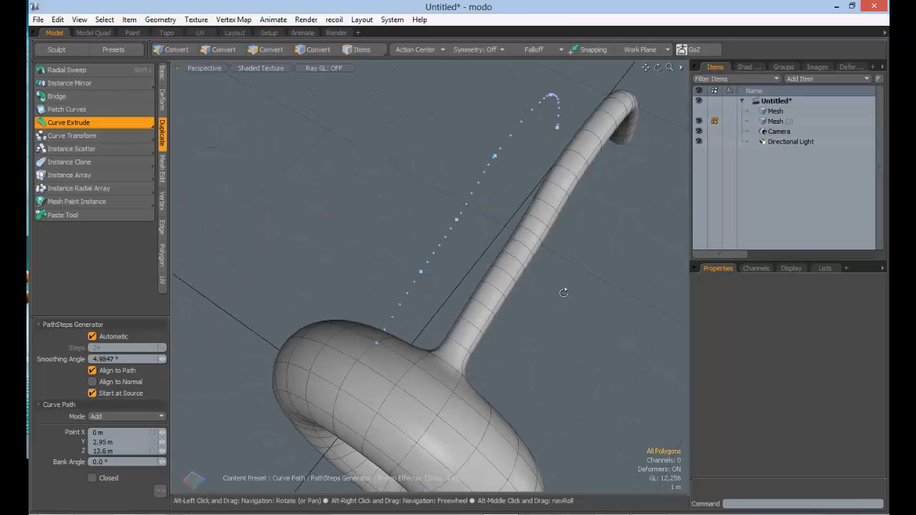
pyautogui.keyDown('alt'); pyautogui.moveTo(451, 307); pyautogui.dragTo(446, 276); pyautogui.keyUp('alt')
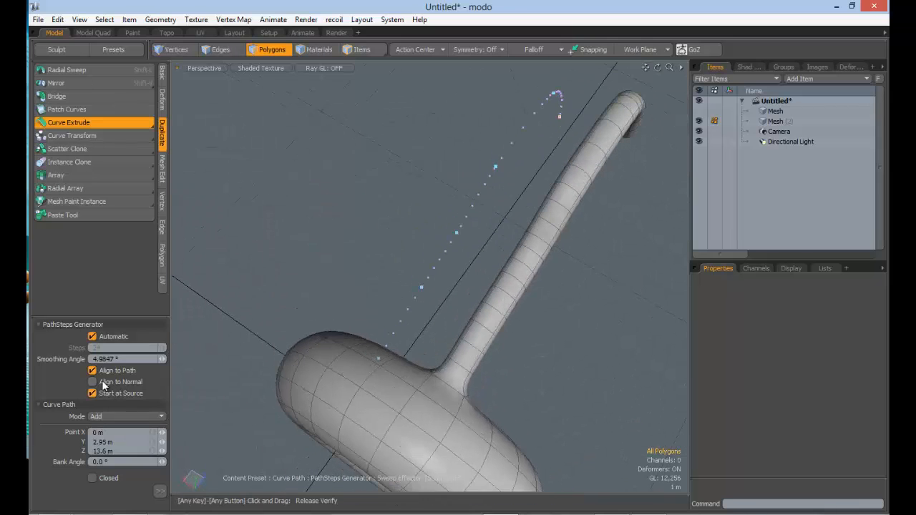
pyautogui.keyDown('alt'); pyautogui.moveTo(448, 325); pyautogui.dragTo(341, 330); pyautogui.keyUp('alt')
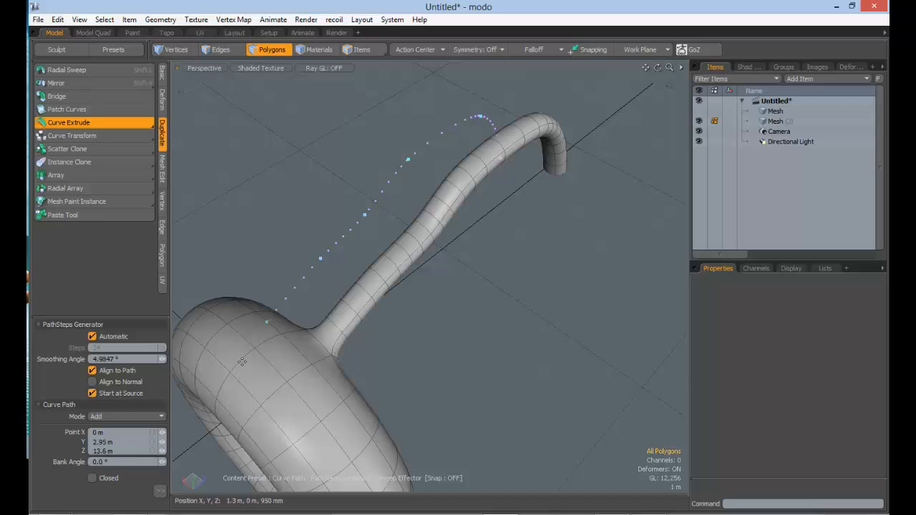
# - Toggle Start at Source off and on several times to compare the tube's placement against its drawn path
pyautogui.click(93, 393)
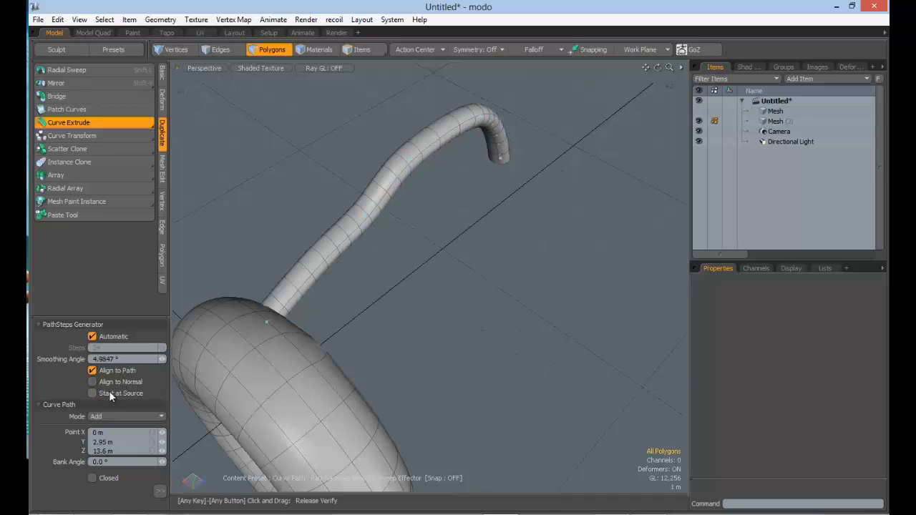
pyautogui.click(110, 395)
pyautogui.click(110, 395)
pyautogui.click(109, 395)
pyautogui.click(110, 395)
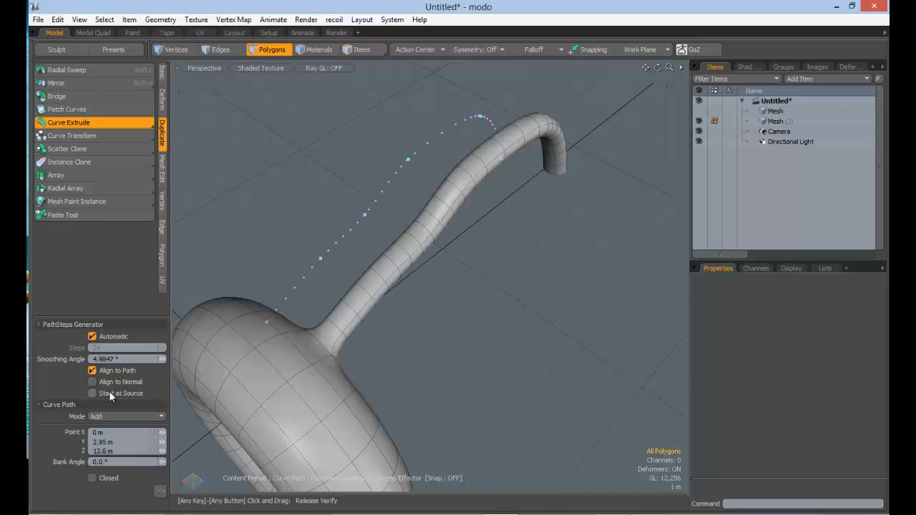
pyautogui.keyDown('alt'); pyautogui.moveTo(288, 334); pyautogui.dragTo(313, 289); pyautogui.keyUp('alt')
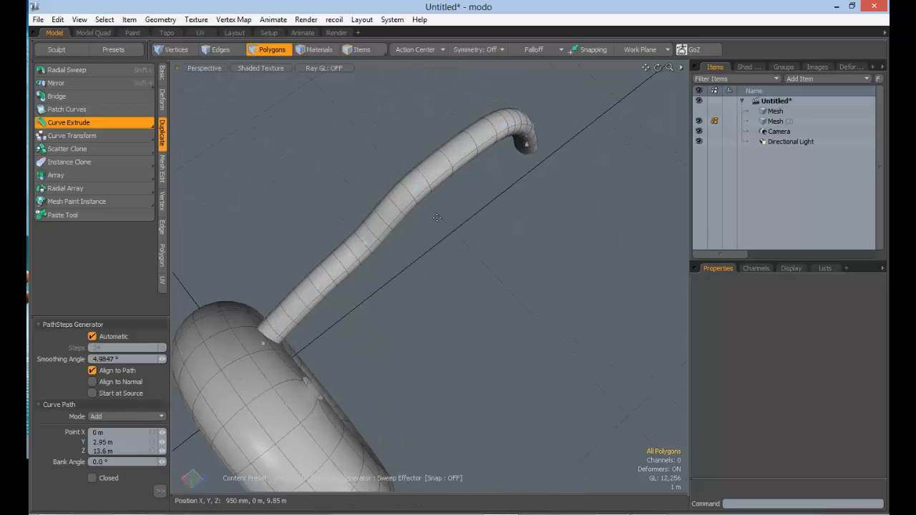
pyautogui.click(118, 393)
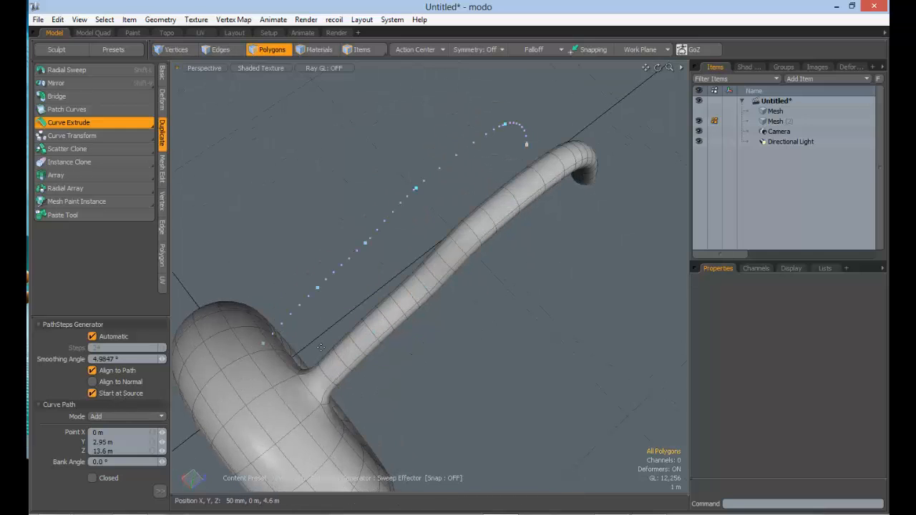
pyautogui.keyDown('alt'); pyautogui.moveTo(273, 377); pyautogui.dragTo(422, 249); pyautogui.keyUp('alt')
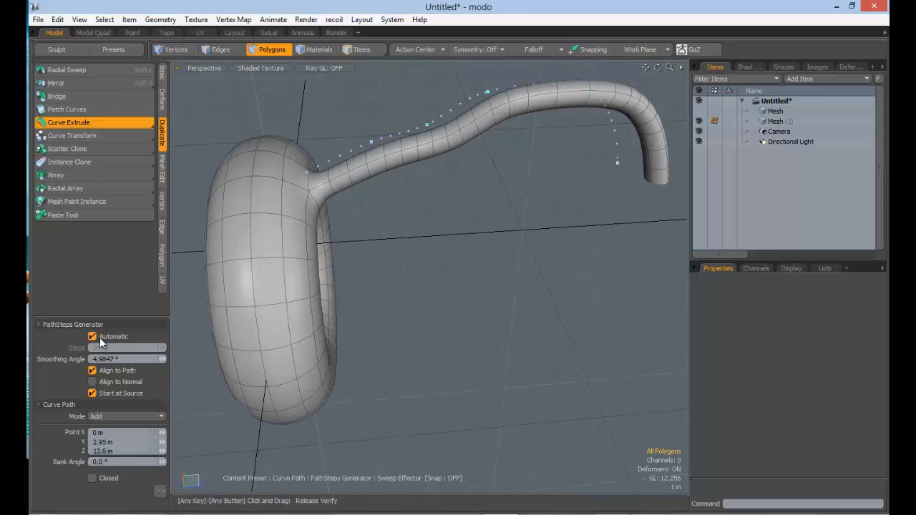
pyautogui.keyDown('alt'); pyautogui.keyDown('shift'); pyautogui.moveTo(454, 177); pyautogui.dragTo(424, 207); pyautogui.keyUp('shift'); pyautogui.keyUp('alt')
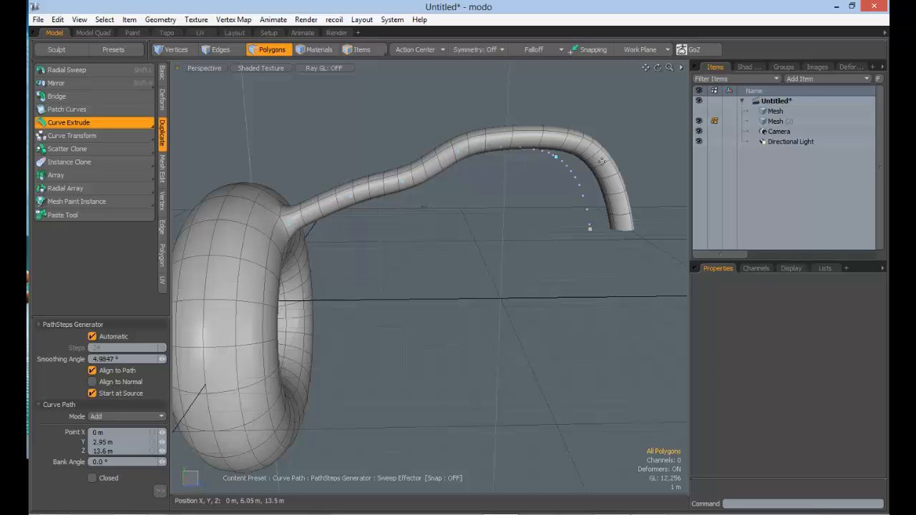
# - Turn off Automatic steps to try the manual step count for the extrusion, and restore Automatic
pyautogui.click(95, 337)
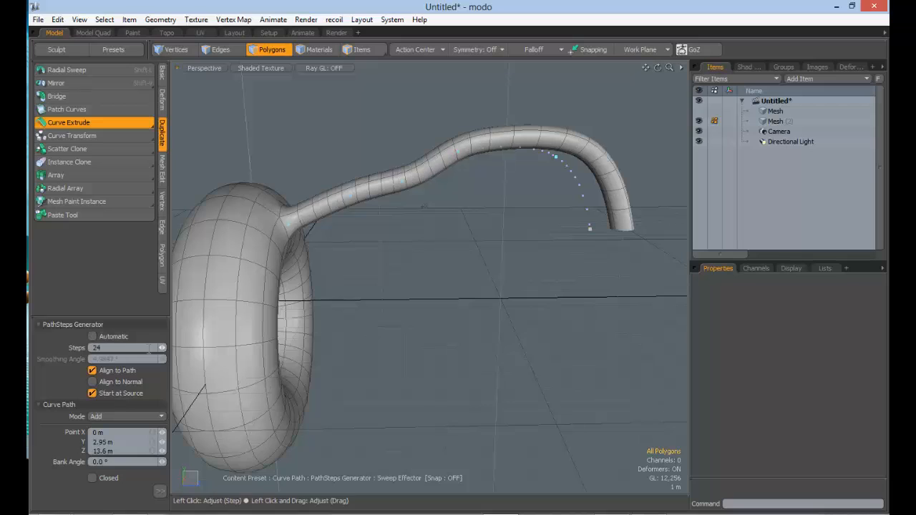
pyautogui.moveTo(162, 348); pyautogui.dragTo(141, 346)
pyautogui.click(106, 335)
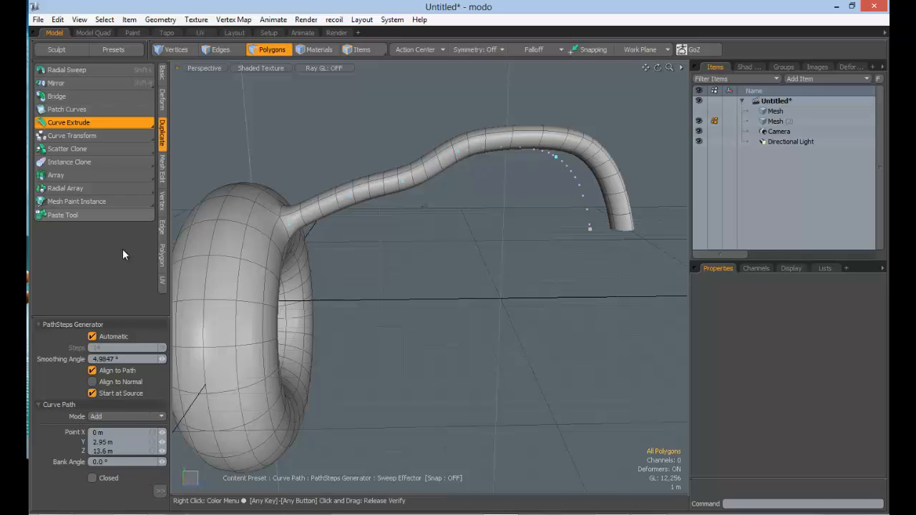
# - Review the additional Curve Extrude options for sweep UVs, caps and profiles, undoing any stray path point
pyautogui.click(159, 492)
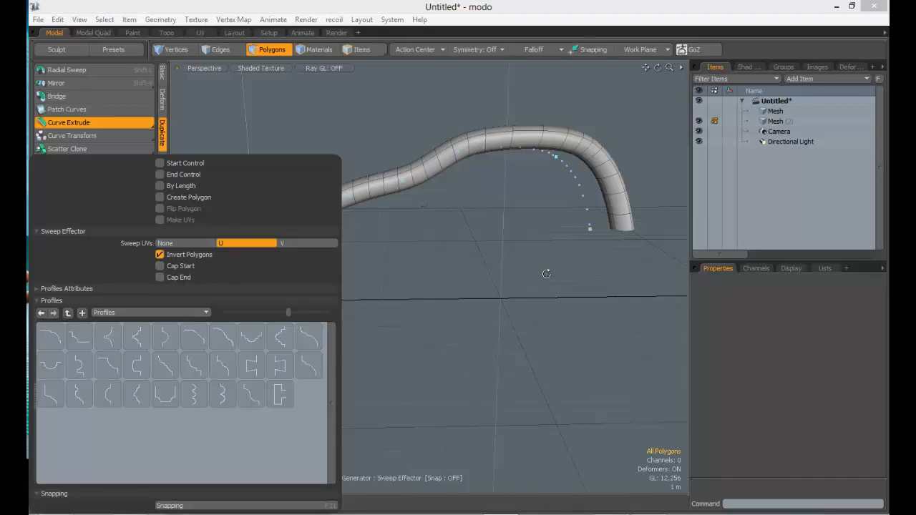
pyautogui.keyDown('alt'); pyautogui.moveTo(546, 273); pyautogui.dragTo(367, 323); pyautogui.keyUp('alt')
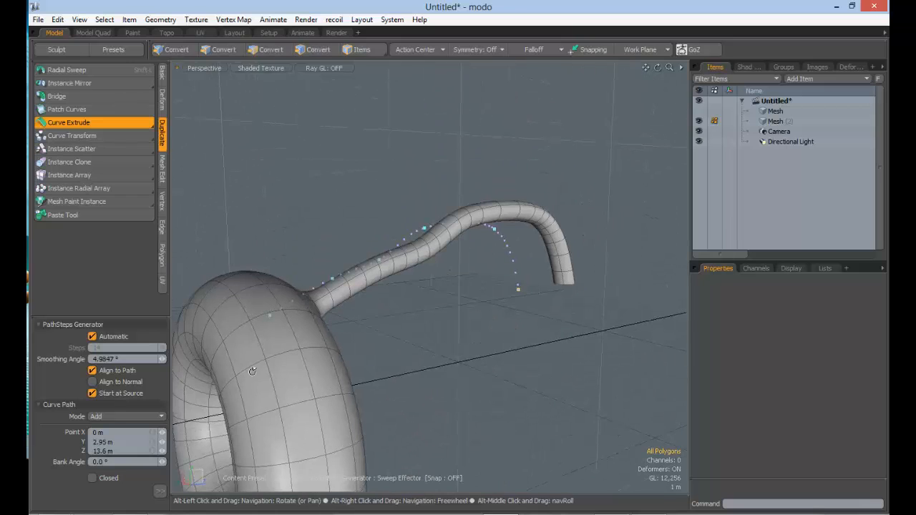
pyautogui.click(158, 492)
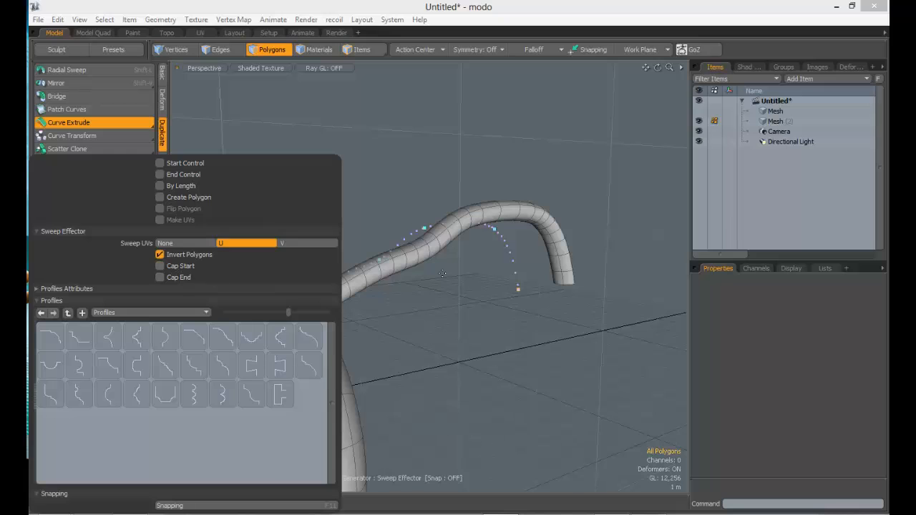
pyautogui.keyDown('alt'); pyautogui.moveTo(443, 274); pyautogui.dragTo(294, 303); pyautogui.keyUp('alt')
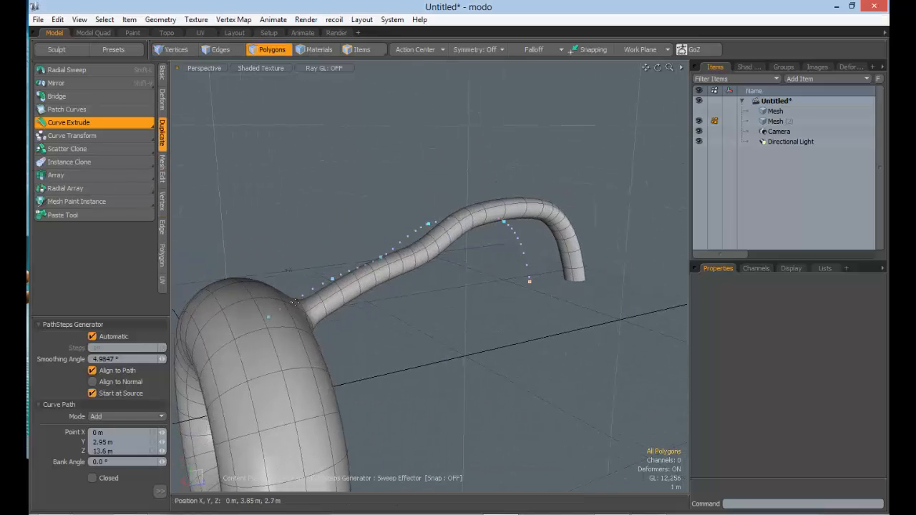
pyautogui.click(322, 329)
pyautogui.hotkey('ctrl', 'z')
# - Turn on Cap End for the curve extrusion to close the open far end of the tube
pyautogui.keyDown('alt'); pyautogui.moveTo(494, 331); pyautogui.dragTo(309, 331); pyautogui.keyUp('alt')
pyautogui.click(160, 490)
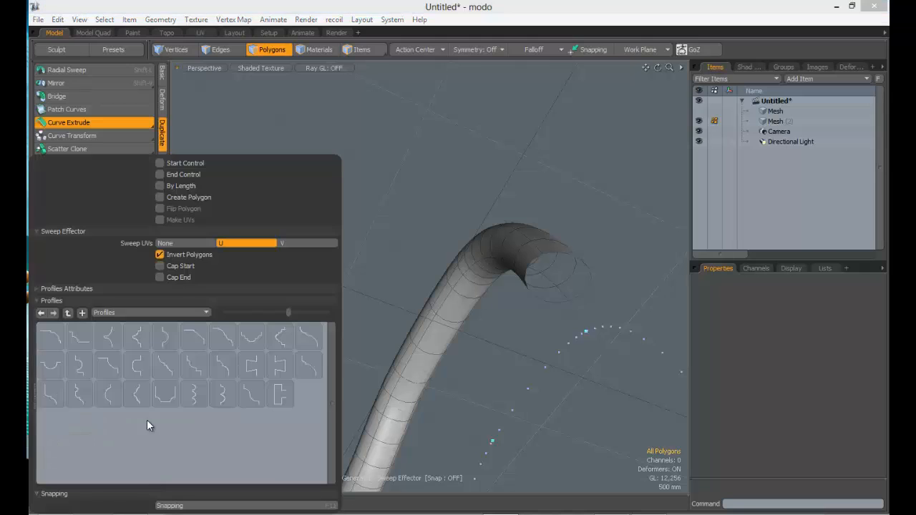
pyautogui.click(175, 279)
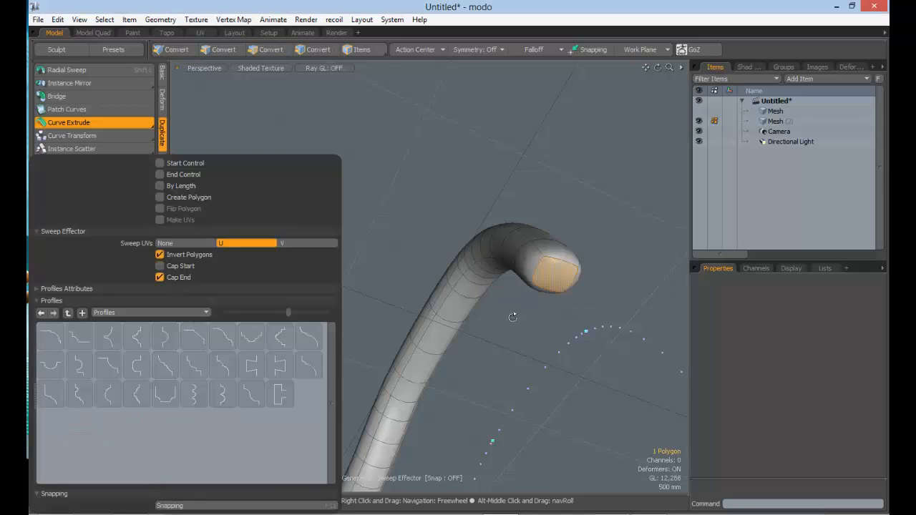
pyautogui.keyDown('alt'); pyautogui.moveTo(509, 315); pyautogui.dragTo(365, 273); pyautogui.keyUp('alt')
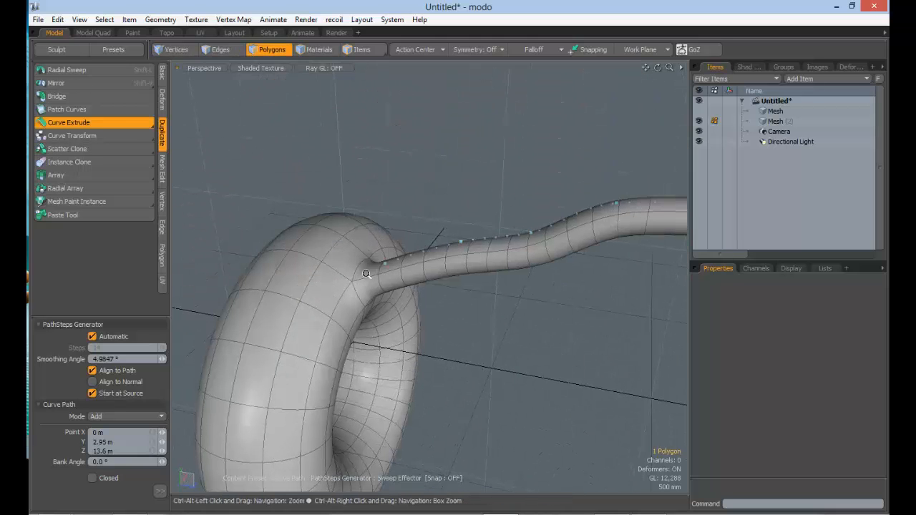
# - Examine the capped tube and its junction with the torus from several angles and distances
pyautogui.keyDown('ctrl'); pyautogui.keyDown('alt'); pyautogui.moveTo(433, 303); pyautogui.dragTo(281, 310); pyautogui.keyUp('alt'); pyautogui.keyUp('ctrl')
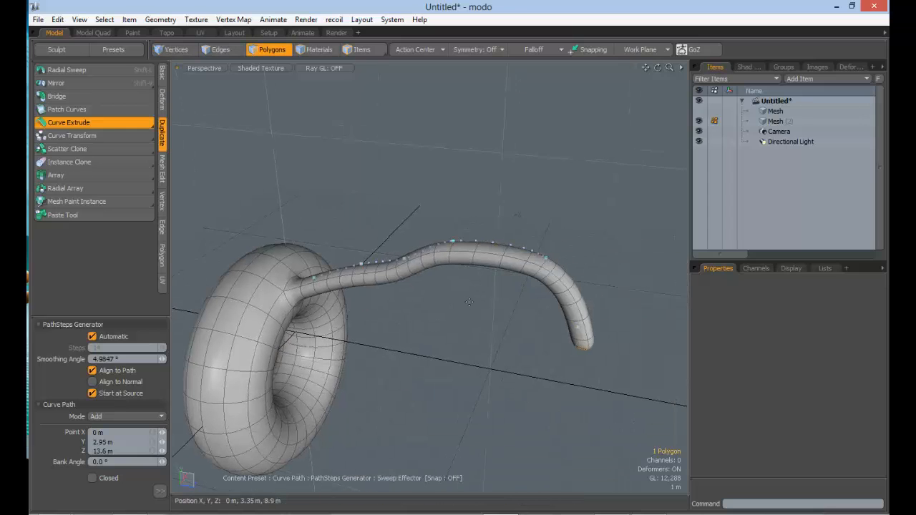
pyautogui.keyDown('alt'); pyautogui.moveTo(425, 335); pyautogui.dragTo(309, 326); pyautogui.keyUp('alt')
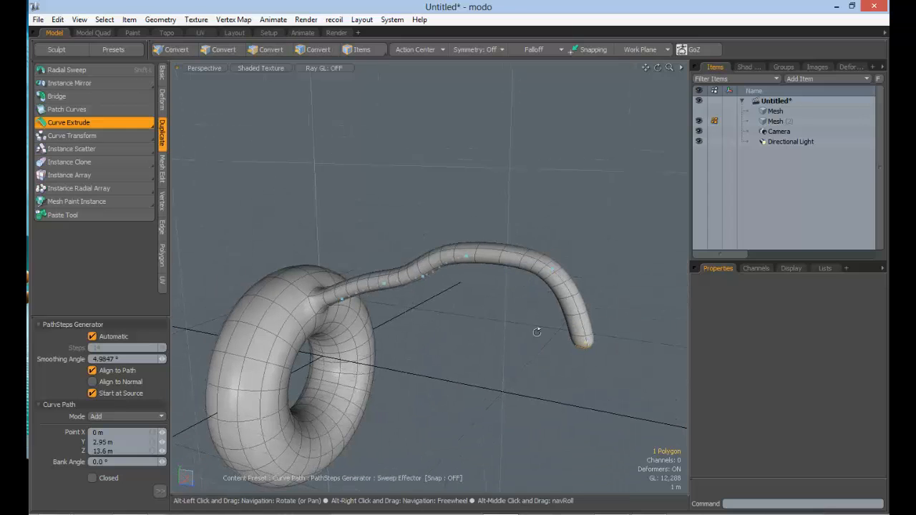
pyautogui.keyDown('alt'); pyautogui.moveTo(536, 332); pyautogui.dragTo(510, 278); pyautogui.keyUp('alt')
pyautogui.keyDown('ctrl'); pyautogui.keyDown('alt'); pyautogui.moveTo(570, 350); pyautogui.dragTo(584, 327); pyautogui.keyUp('alt'); pyautogui.keyUp('ctrl')
pyautogui.keyDown('alt'); pyautogui.moveTo(481, 305); pyautogui.dragTo(536, 313); pyautogui.keyUp('alt')
pyautogui.keyDown('alt'); pyautogui.keyDown('shift'); pyautogui.moveTo(537, 313); pyautogui.dragTo(673, 320); pyautogui.keyUp('shift'); pyautogui.keyUp('alt')
pyautogui.keyDown('ctrl'); pyautogui.keyDown('alt'); pyautogui.moveTo(573, 240); pyautogui.dragTo(457, 269); pyautogui.keyUp('alt'); pyautogui.keyUp('ctrl')
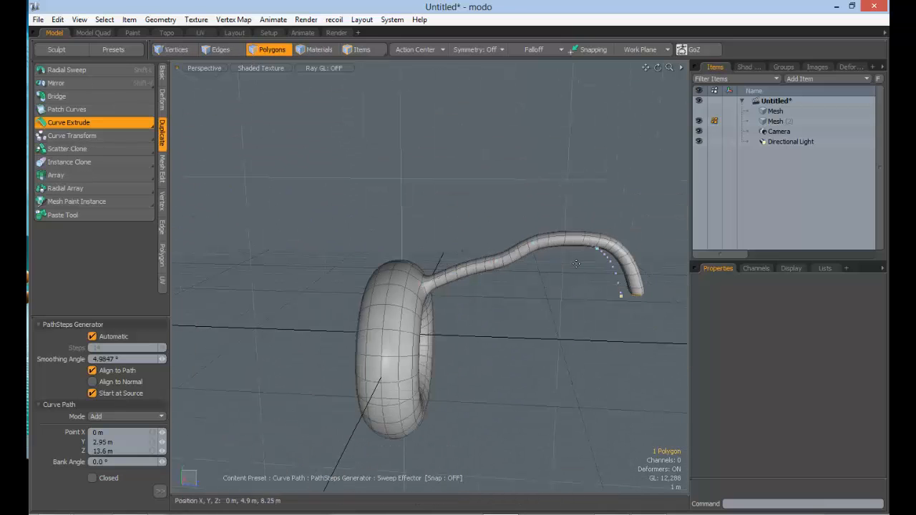
pyautogui.keyDown('alt'); pyautogui.moveTo(530, 262); pyautogui.dragTo(438, 343); pyautogui.keyUp('alt')
pyautogui.scroll(3, 387, 256)
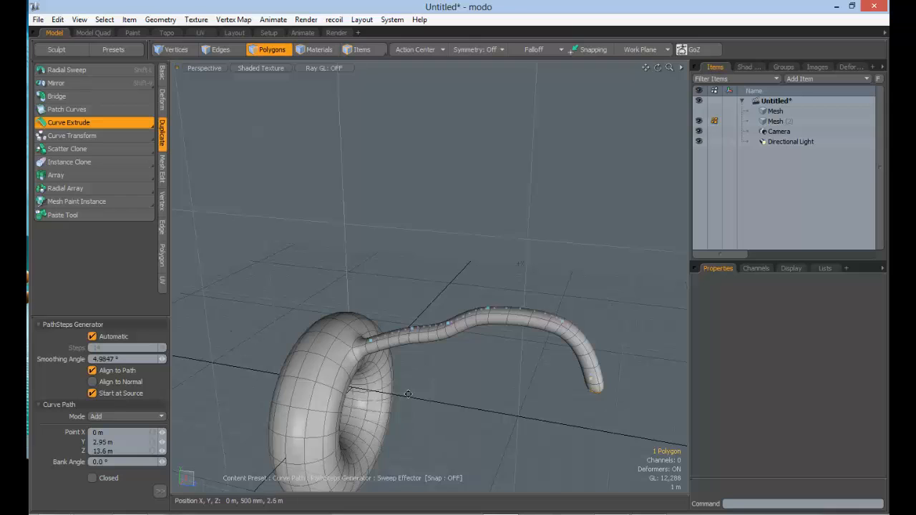
pyautogui.keyDown('alt'); pyautogui.moveTo(407, 394); pyautogui.dragTo(461, 356); pyautogui.keyUp('alt')
# - Finish the Curve Extrude and toggle subdivision smoothing off and on to compare the tube's underlying polygons
pyautogui.press('Escape')
pyautogui.press('Tab')
pyautogui.scroll(5, 405, 321)
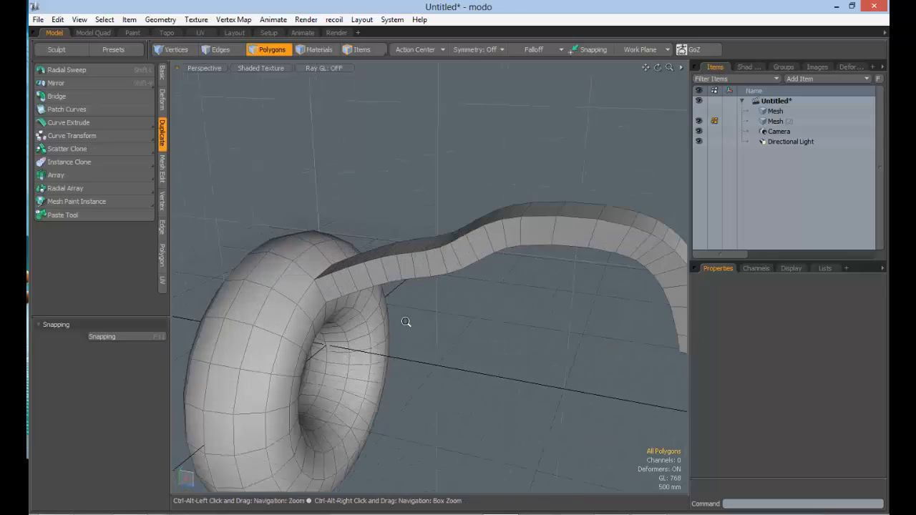
pyautogui.keyDown('alt'); pyautogui.moveTo(466, 251); pyautogui.dragTo(493, 316); pyautogui.keyUp('alt')
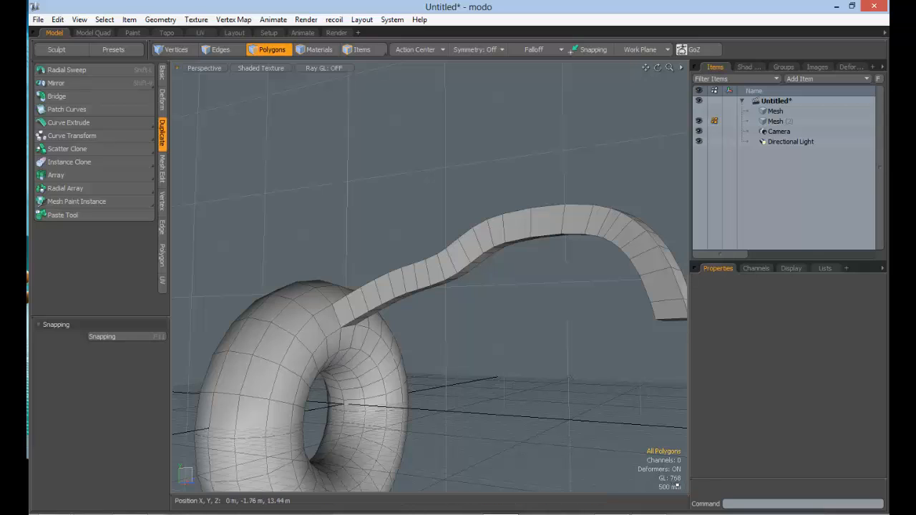
pyautogui.press('Tab')
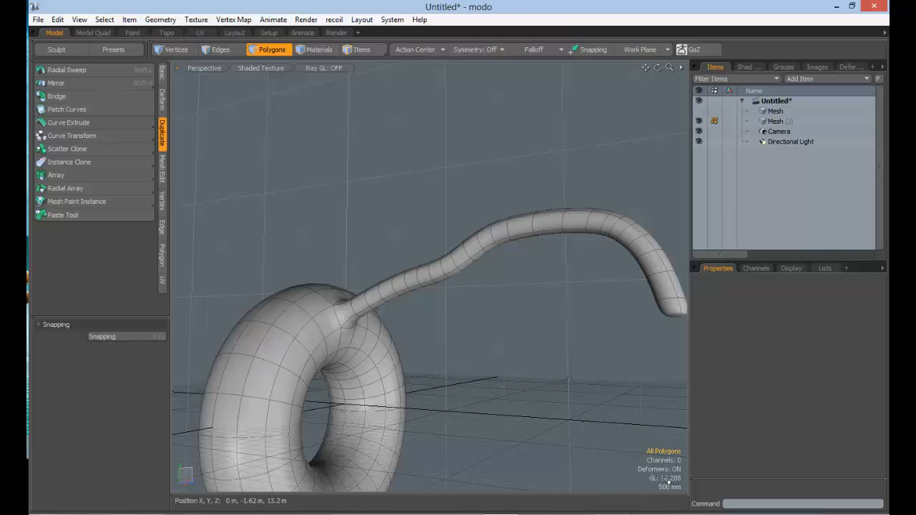
# - Inspect the finished torus and tube, briefly selecting the torus polygon beside the tube's base
pyautogui.keyDown('alt'); pyautogui.moveTo(259, 357); pyautogui.dragTo(428, 229); pyautogui.keyUp('alt')
pyautogui.keyDown('ctrl'); pyautogui.keyDown('alt'); pyautogui.moveTo(428, 229); pyautogui.dragTo(350, 288); pyautogui.keyUp('alt'); pyautogui.keyUp('ctrl')
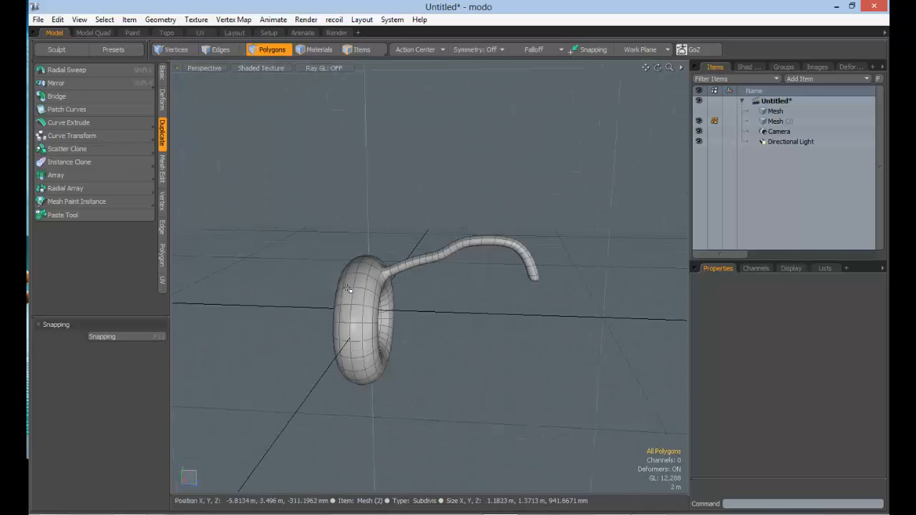
pyautogui.keyDown('alt'); pyautogui.moveTo(413, 220); pyautogui.dragTo(365, 292); pyautogui.keyUp('alt')
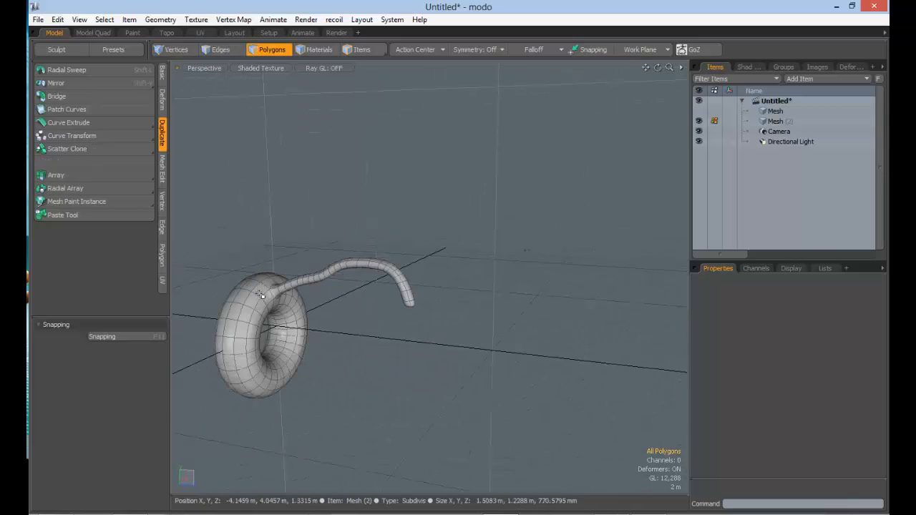
pyautogui.click(261, 295)
pyautogui.moveTo(261, 295)
pyautogui.keyDown('alt'); pyautogui.mouseDown()
pyautogui.moveTo(345, 335)
pyautogui.moveTo(423, 325)
pyautogui.moveTo(396, 315)
pyautogui.moveTo(334, 341)
pyautogui.moveTo(389, 288)
pyautogui.mouseUp(); pyautogui.keyUp('alt')
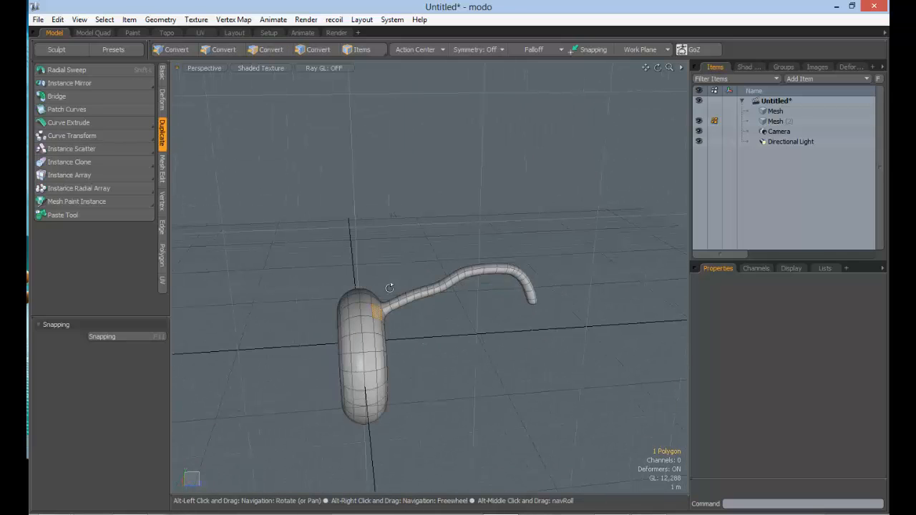
pyautogui.keyDown('alt'); pyautogui.moveTo(394, 333); pyautogui.dragTo(523, 375); pyautogui.keyUp('alt')
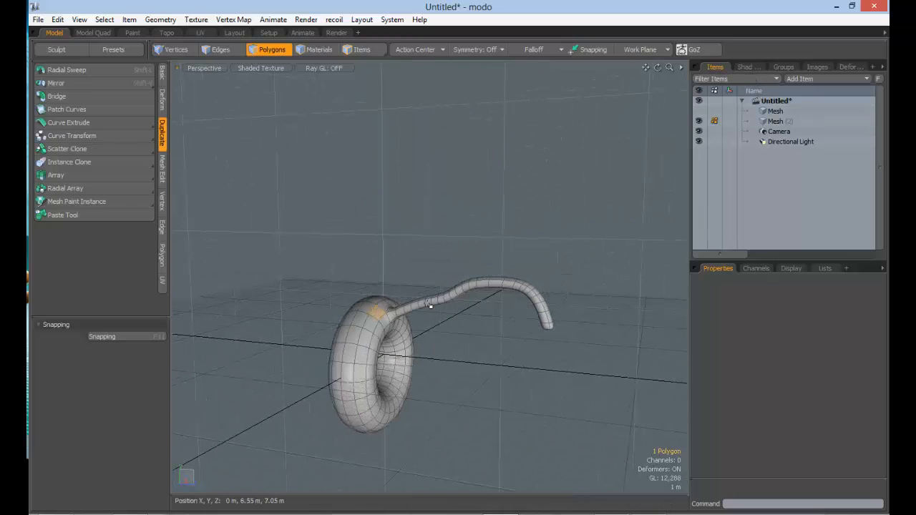
pyautogui.keyDown('alt'); pyautogui.moveTo(388, 339); pyautogui.dragTo(412, 334); pyautogui.keyUp('alt')
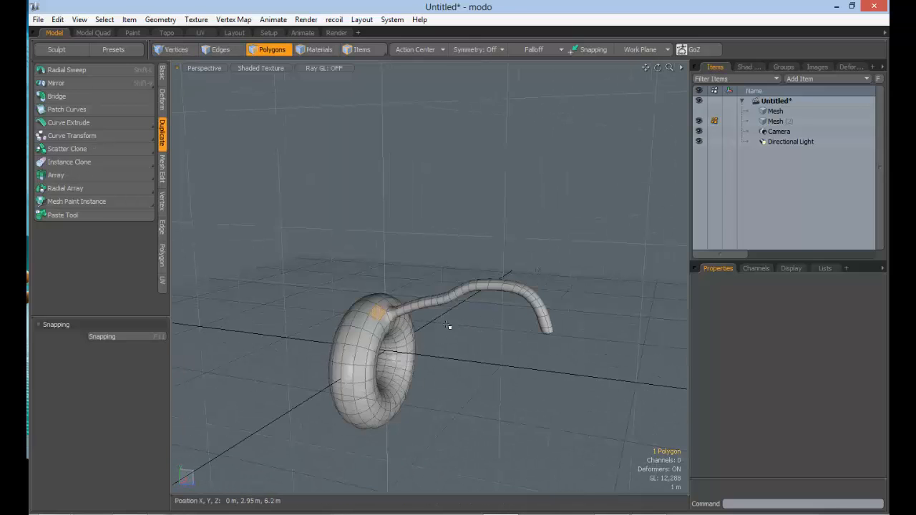
pyautogui.click(448, 327)
# - Delete the torus and its extruded tube from the second mesh
pyautogui.keyDown('alt'); pyautogui.keyDown('shift'); pyautogui.moveTo(477, 334); pyautogui.dragTo(360, 303); pyautogui.keyUp('shift'); pyautogui.keyUp('alt')
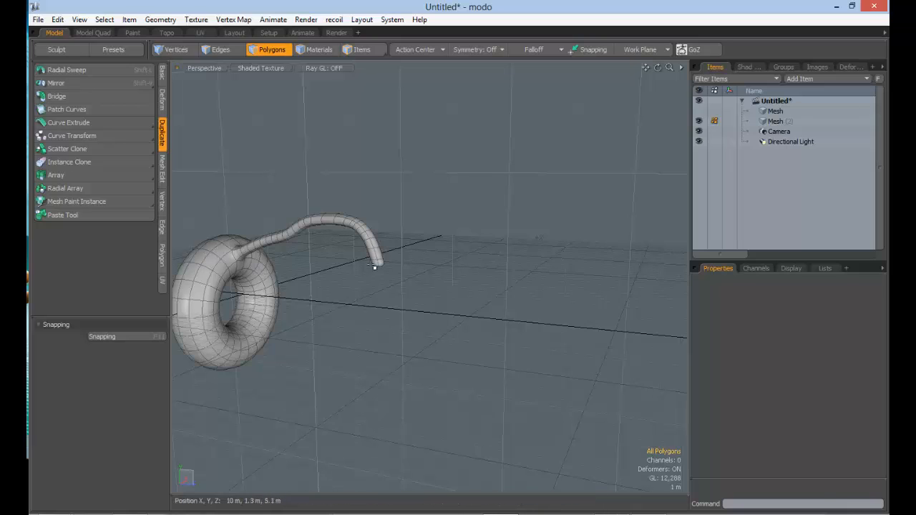
pyautogui.keyDown('alt'); pyautogui.keyDown('shift'); pyautogui.moveTo(248, 256); pyautogui.dragTo(316, 283); pyautogui.keyUp('shift'); pyautogui.keyUp('alt')
pyautogui.moveTo(316, 284)
pyautogui.mouseDown(button='right')
pyautogui.moveTo(235, 327)
pyautogui.moveTo(446, 219)
pyautogui.moveTo(277, 280)
pyautogui.mouseUp(button='right')
pyautogui.press('Delete')
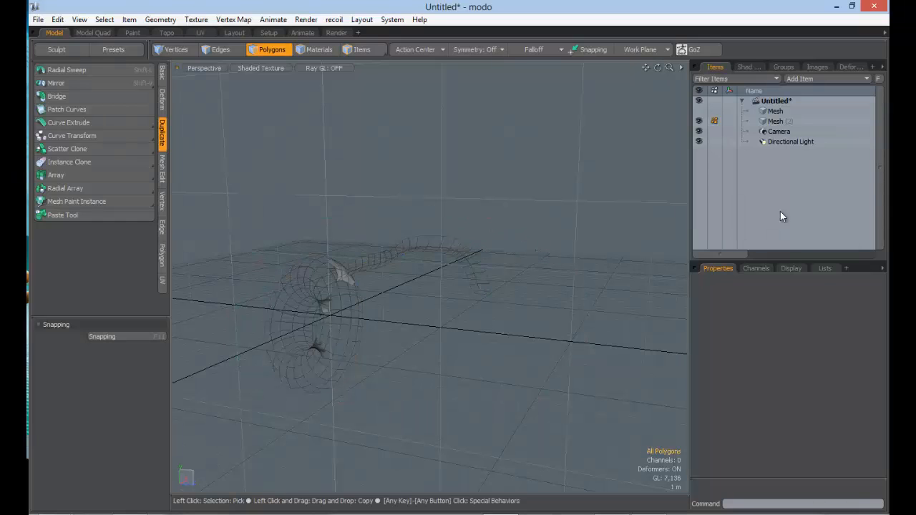
# - Draw a closed eight-point profile curve about 13.2 by 6.4 m in the second mesh, using the Front view
pyautogui.click(779, 122)
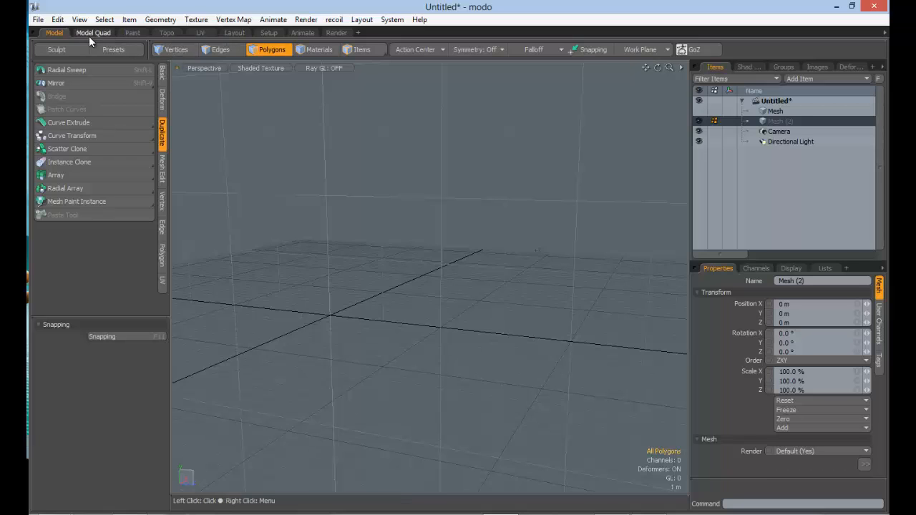
pyautogui.click(162, 72)
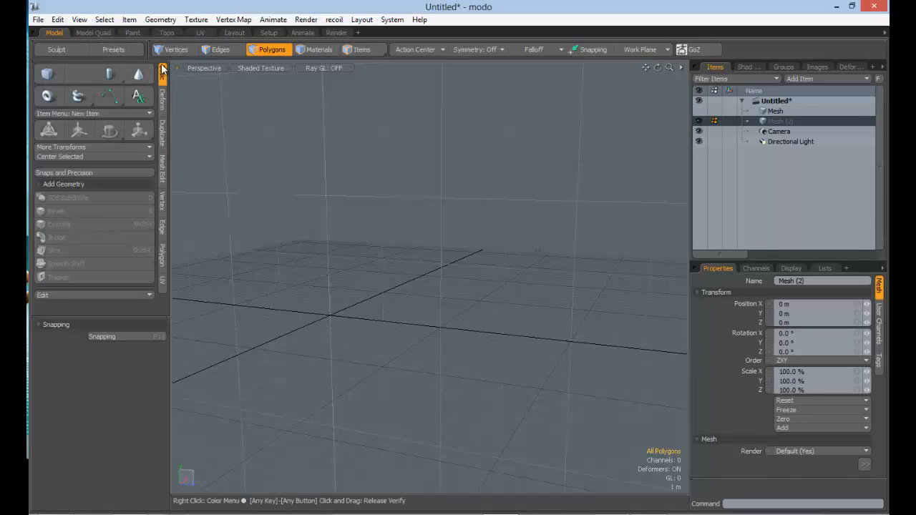
pyautogui.click(109, 96)
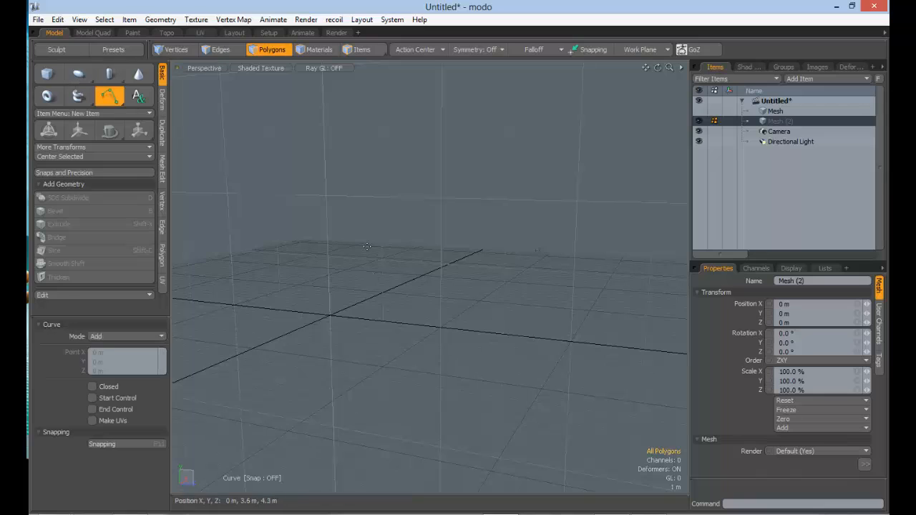
pyautogui.click(204, 68)
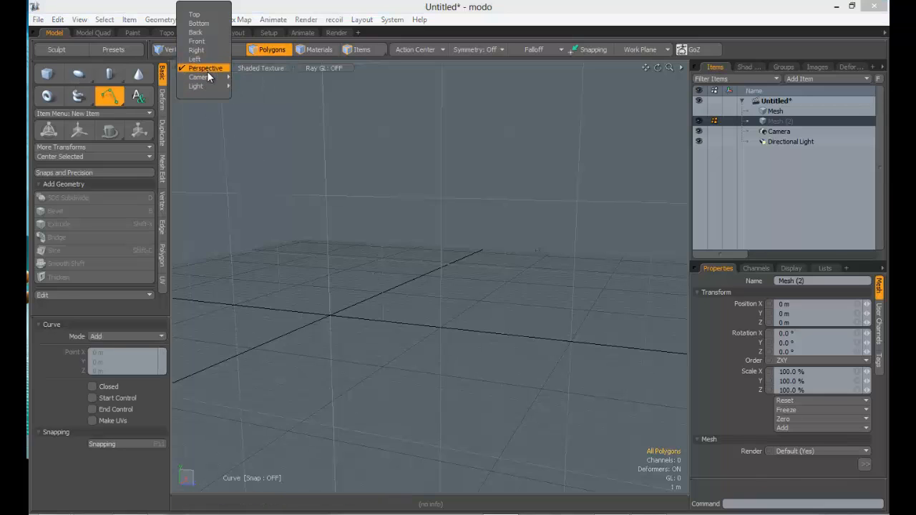
pyautogui.click(206, 41)
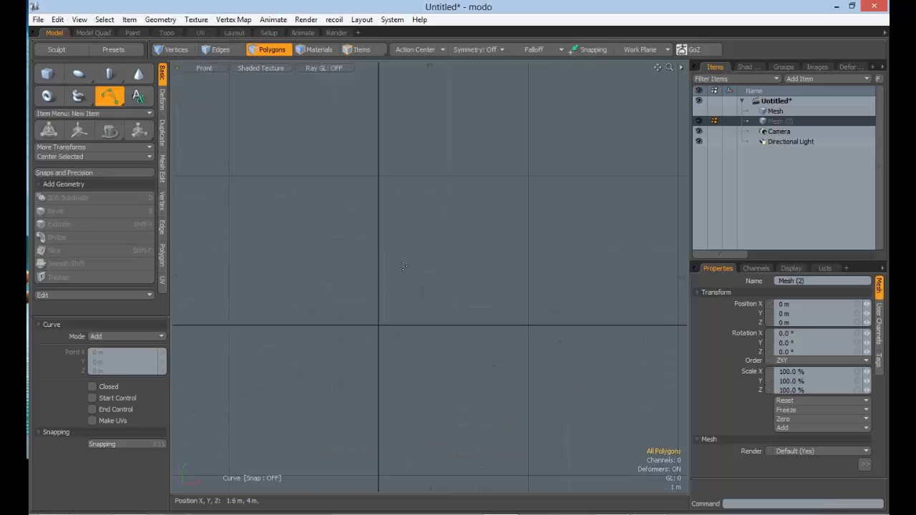
pyautogui.click(382, 215)
pyautogui.click(463, 220)
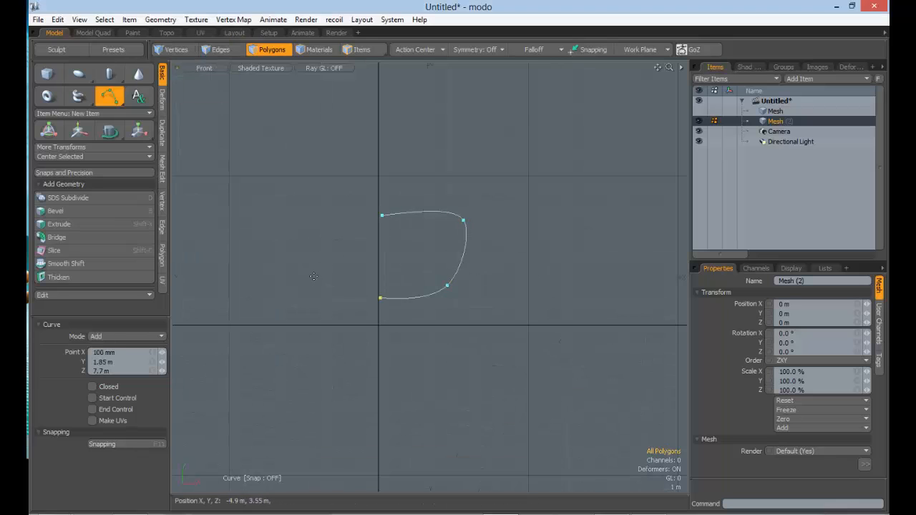
pyautogui.click(289, 246)
pyautogui.click(341, 251)
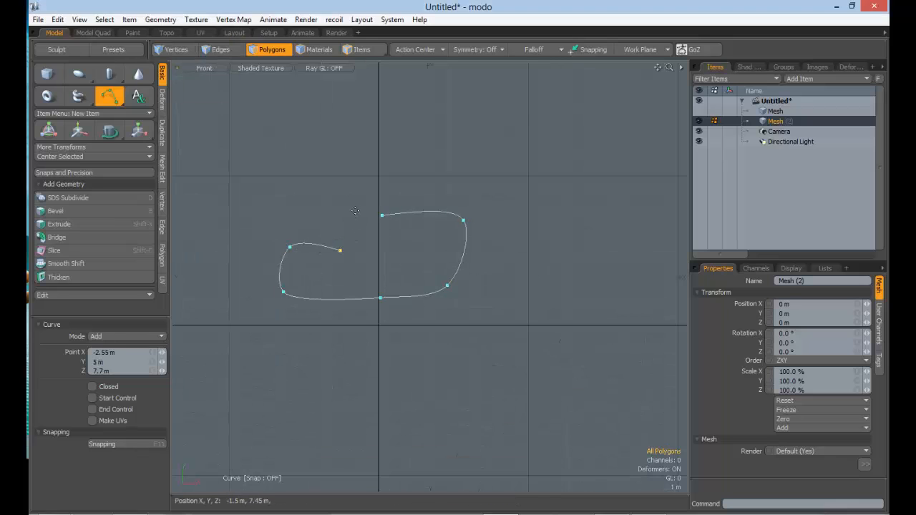
pyautogui.click(353, 210)
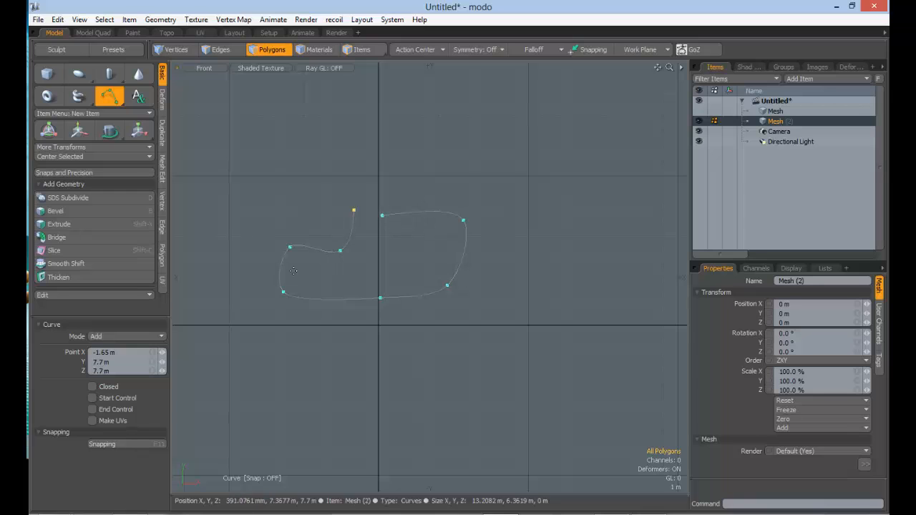
pyautogui.press('space')
pyautogui.click(454, 201)
# - Try to draw a three-point path curve beside the profile in the Perspective view
pyautogui.click(197, 67)
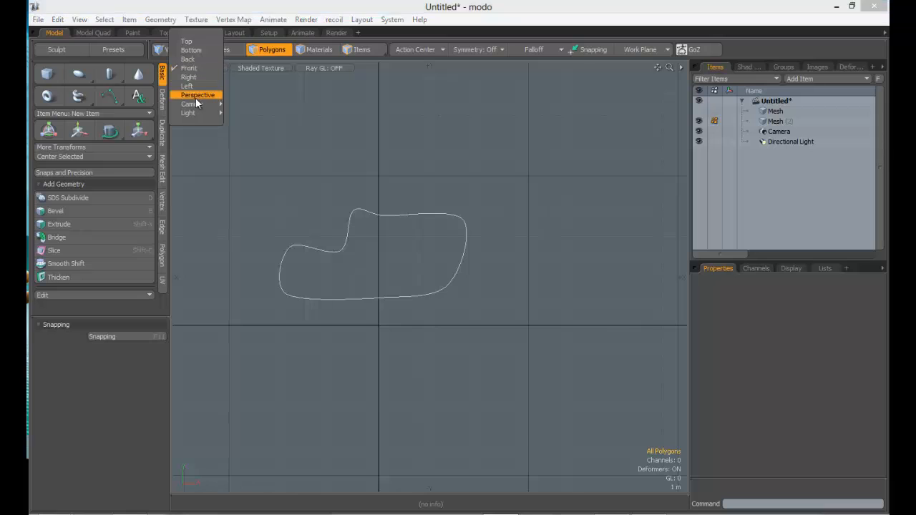
pyautogui.click(195, 99)
pyautogui.keyDown('alt'); pyautogui.moveTo(386, 229); pyautogui.dragTo(262, 192); pyautogui.keyUp('alt')
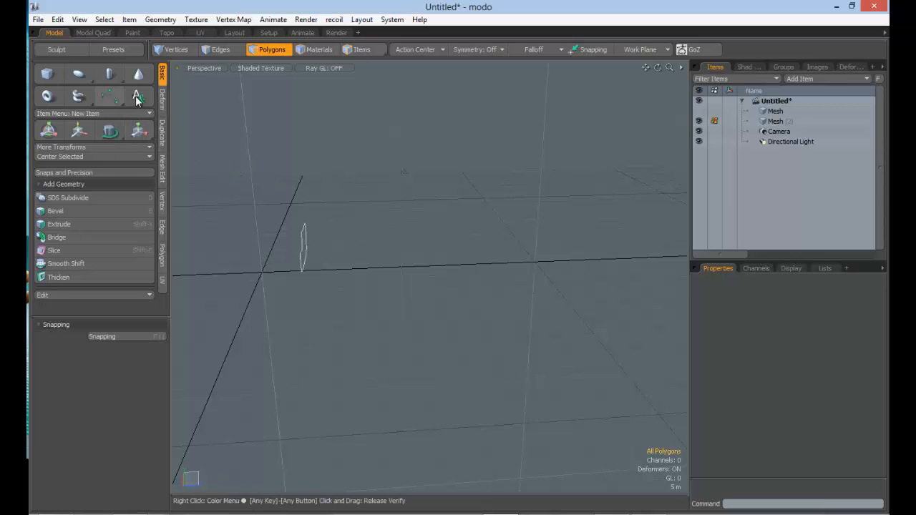
pyautogui.click(163, 134)
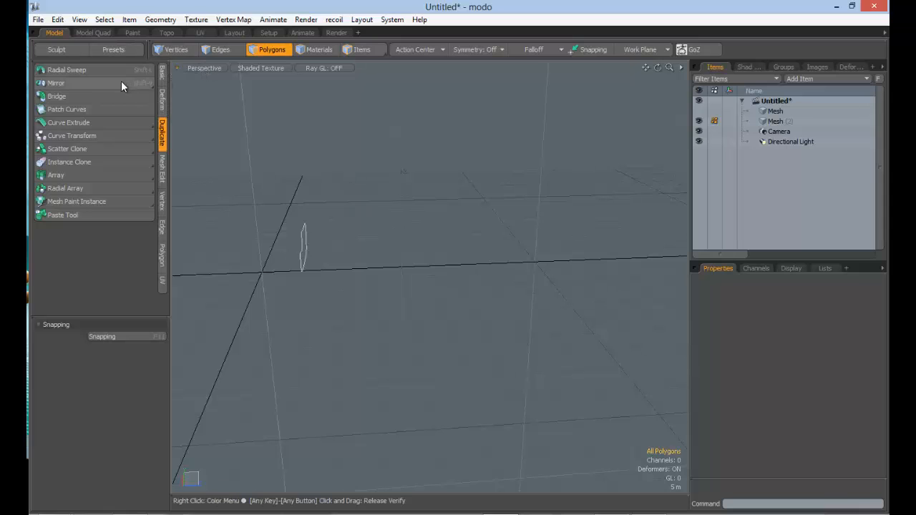
pyautogui.click(163, 73)
pyautogui.click(108, 96)
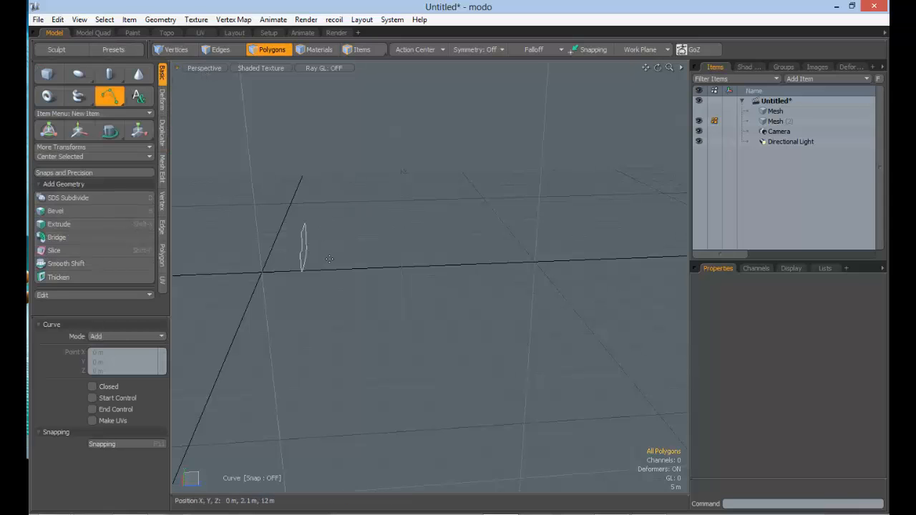
pyautogui.click(453, 264)
pyautogui.click(531, 352)
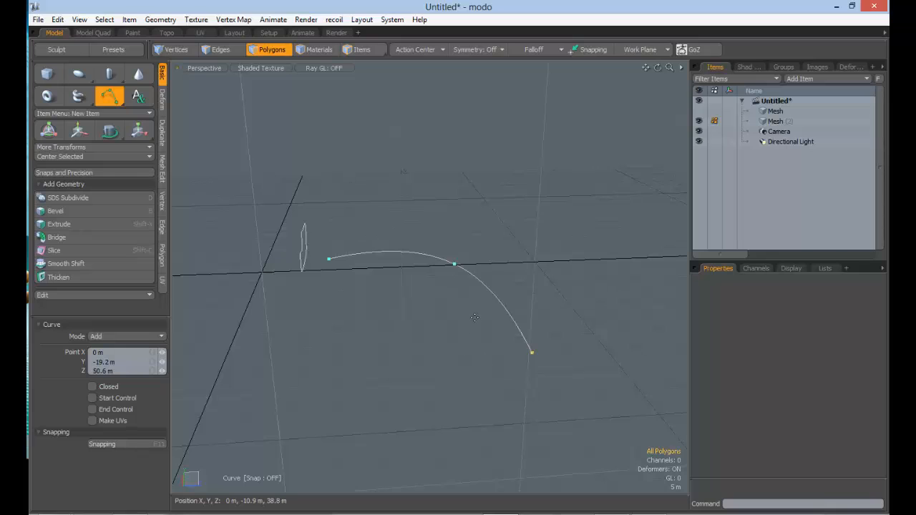
pyautogui.hotkey('ctrl', 'z')
# - Draw an open four-point S-shaped path curve in the Top view, from beside the profile to about X 32 m, Z 293 m
pyautogui.click(204, 68)
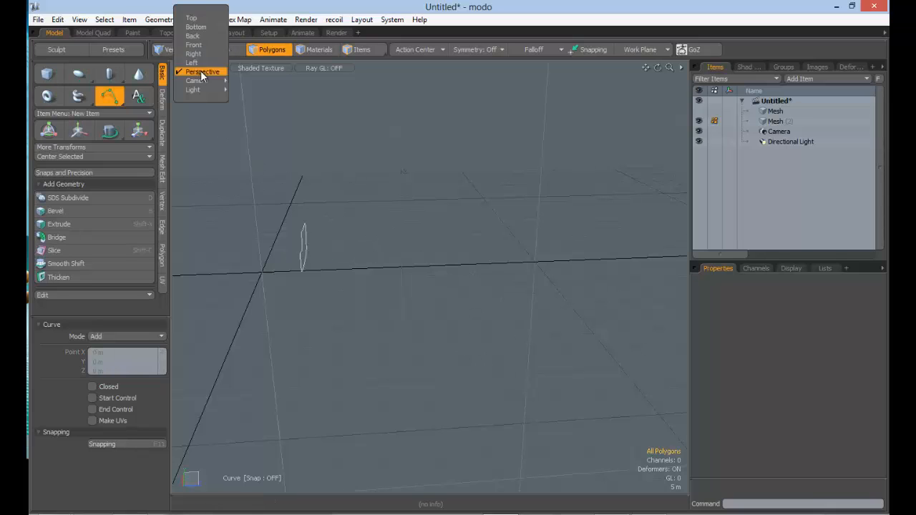
pyautogui.click(196, 14)
pyautogui.keyDown('alt'); pyautogui.keyDown('shift'); pyautogui.moveTo(461, 163); pyautogui.dragTo(425, 221); pyautogui.keyUp('shift'); pyautogui.keyUp('alt')
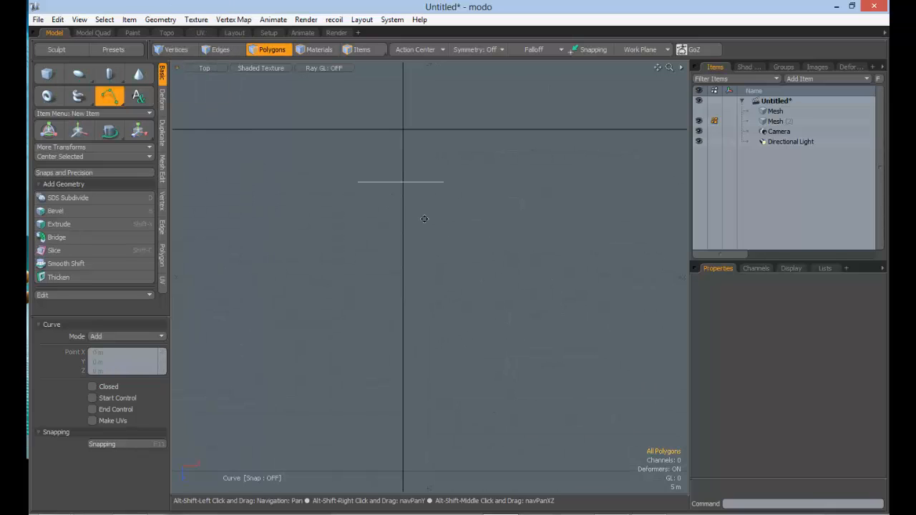
pyautogui.click(401, 210)
pyautogui.keyDown('ctrl'); pyautogui.keyDown('alt'); pyautogui.moveTo(448, 274); pyautogui.dragTo(398, 241); pyautogui.keyUp('alt'); pyautogui.keyUp('ctrl')
pyautogui.keyDown('alt'); pyautogui.keyDown('shift'); pyautogui.moveTo(399, 241); pyautogui.dragTo(340, 115); pyautogui.keyUp('shift'); pyautogui.keyUp('alt')
pyautogui.click(577, 383)
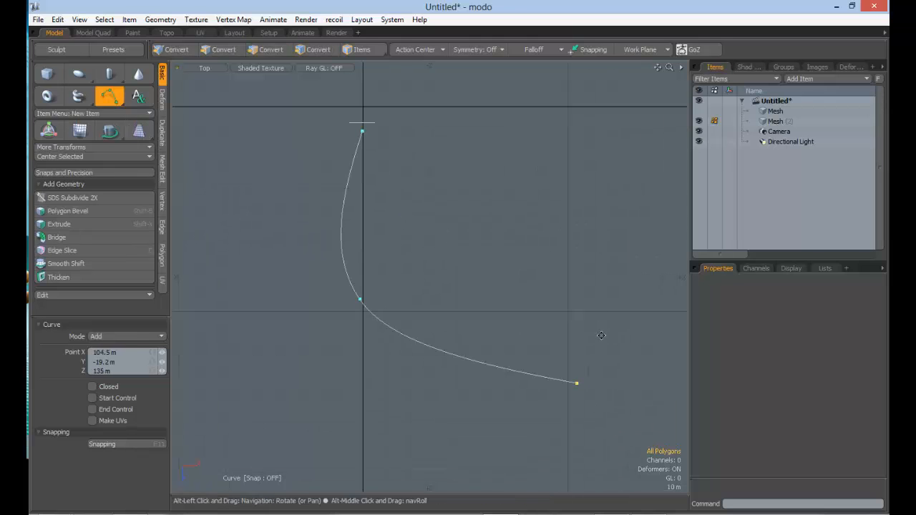
pyautogui.keyDown('alt'); pyautogui.keyDown('shift'); pyautogui.moveTo(577, 383); pyautogui.dragTo(413, 315); pyautogui.keyUp('shift'); pyautogui.keyUp('alt')
pyautogui.click(421, 367)
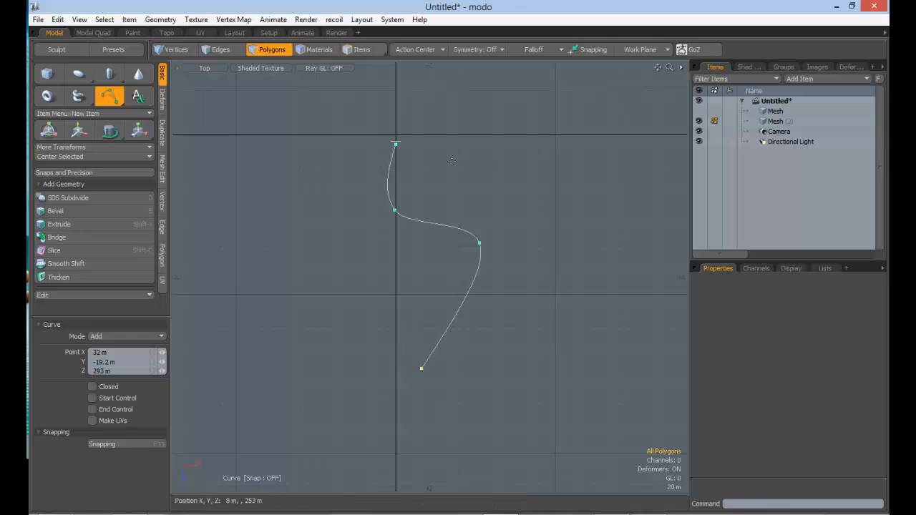
pyautogui.click(204, 68)
pyautogui.click(208, 127)
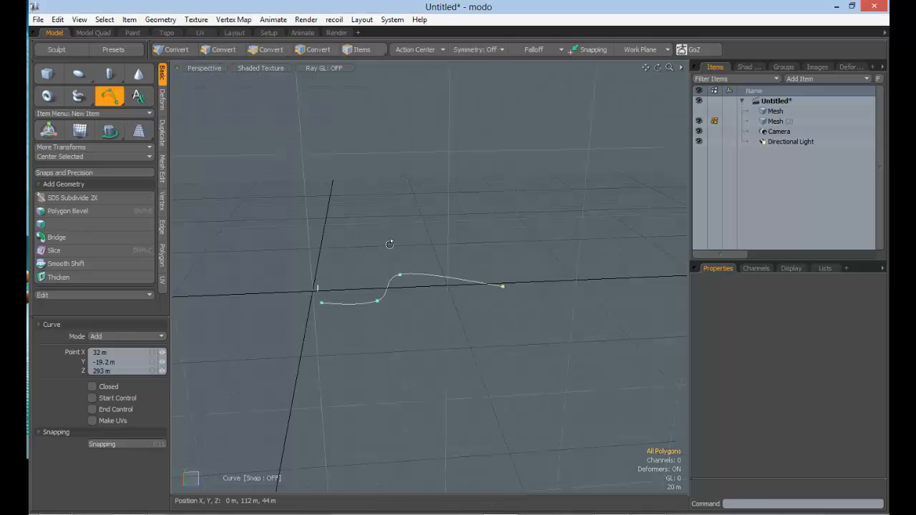
pyautogui.keyDown('alt'); pyautogui.moveTo(380, 273); pyautogui.dragTo(455, 285); pyautogui.keyUp('alt')
pyautogui.press('space')
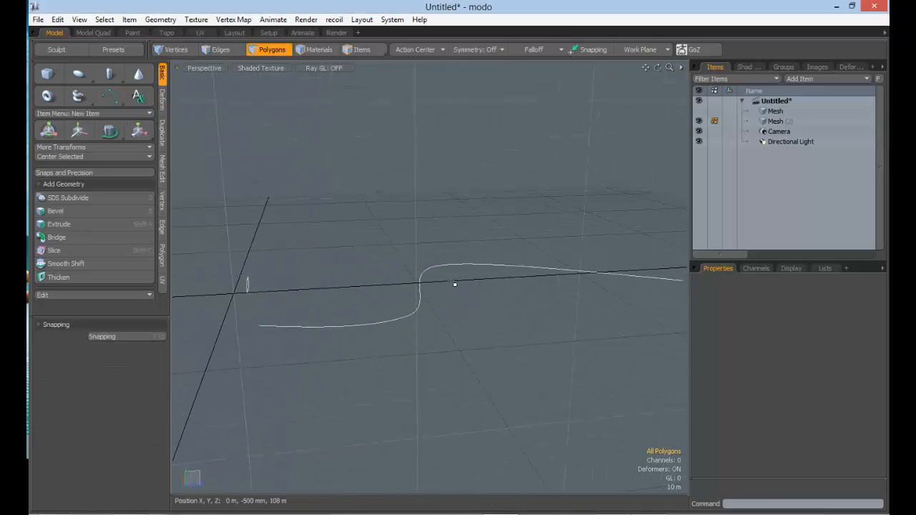
# - Try a Curve Extrude from the start of the path curve with no curve selected
pyautogui.click(163, 132)
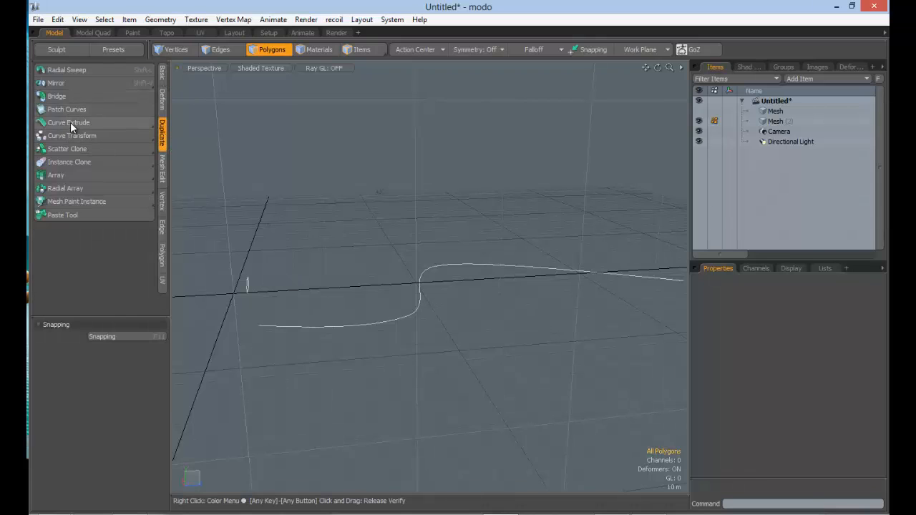
pyautogui.click(70, 123)
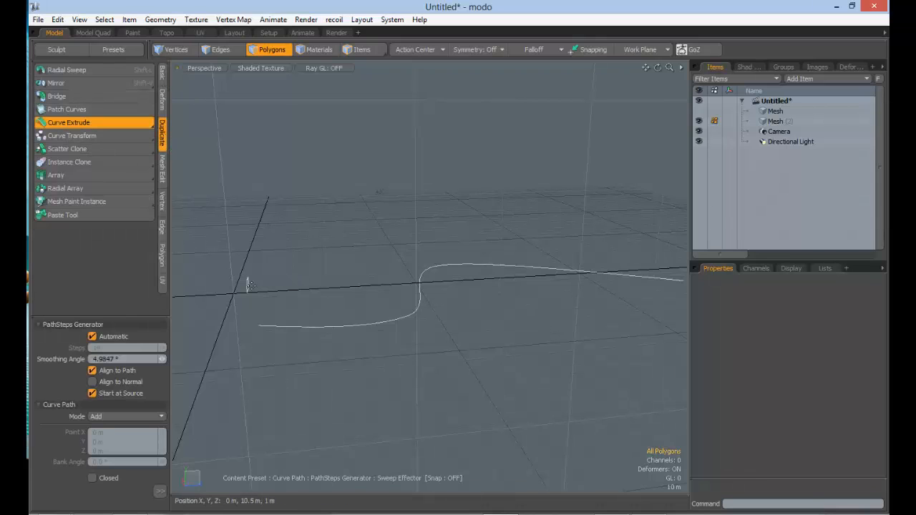
pyautogui.click(278, 329)
pyautogui.keyDown('alt'); pyautogui.moveTo(390, 322); pyautogui.dragTo(425, 343); pyautogui.keyUp('alt')
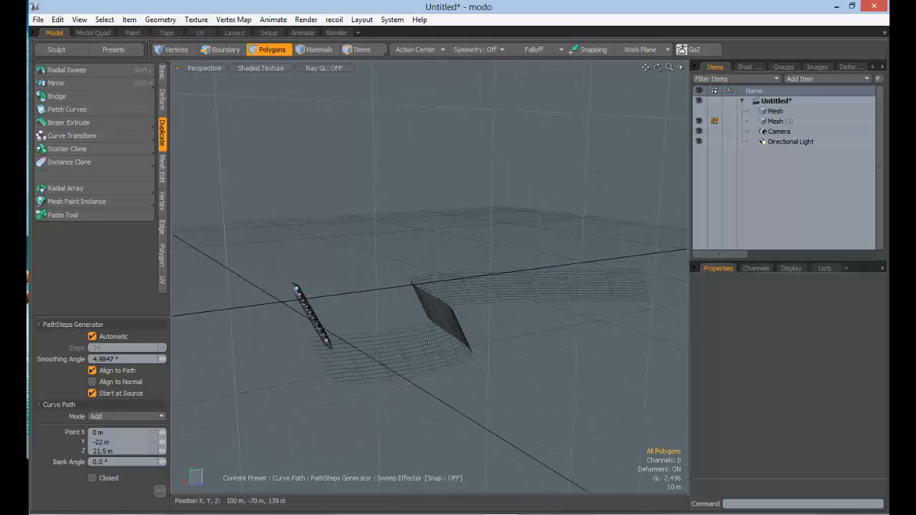
pyautogui.hotkey('ctrl', 'z')
pyautogui.hotkey('ctrl', 'z')
# - Raise the path curve 22.5 m in Y towards the profile's level and clear the selection
pyautogui.keyDown('alt'); pyautogui.moveTo(360, 327); pyautogui.dragTo(229, 262); pyautogui.keyUp('alt')
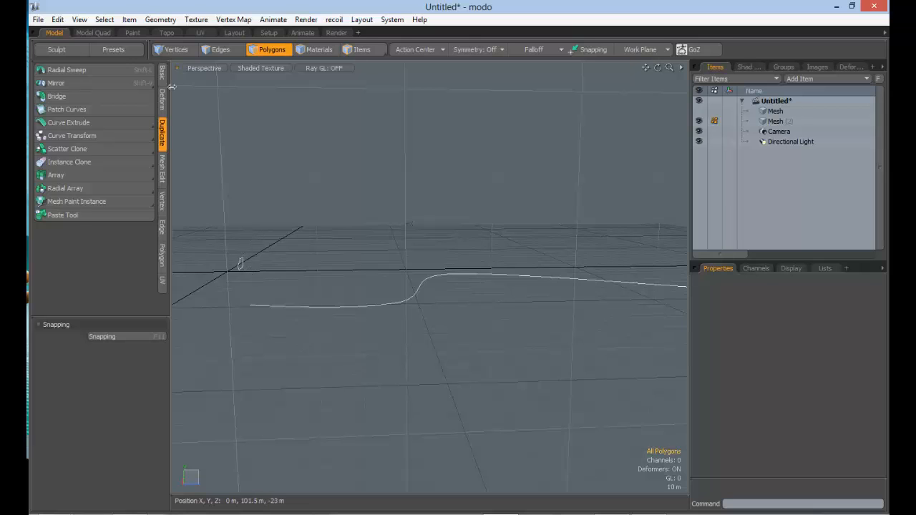
pyautogui.click(372, 304)
pyautogui.press('y')
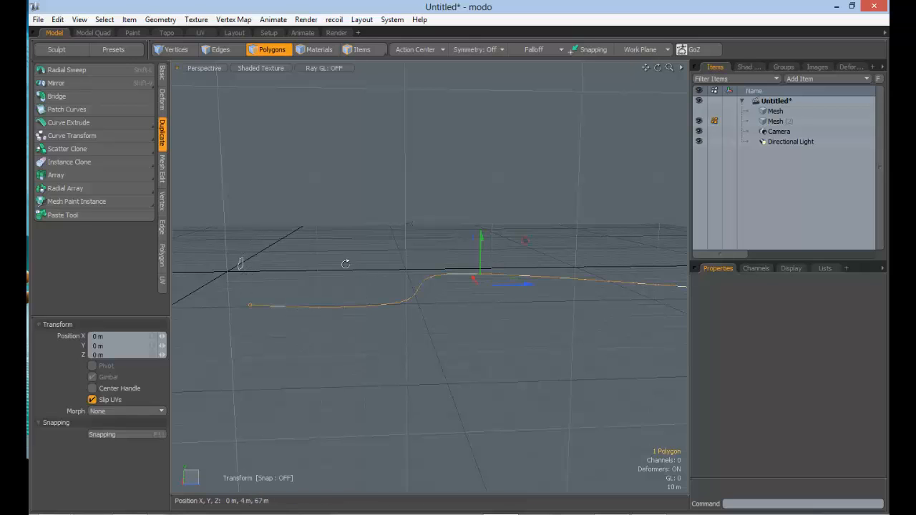
pyautogui.keyDown('alt'); pyautogui.moveTo(345, 261); pyautogui.dragTo(336, 360); pyautogui.keyUp('alt')
pyautogui.keyDown('alt'); pyautogui.moveTo(430, 327); pyautogui.dragTo(467, 118); pyautogui.keyUp('alt')
pyautogui.moveTo(480, 264); pyautogui.dragTo(480, 236)
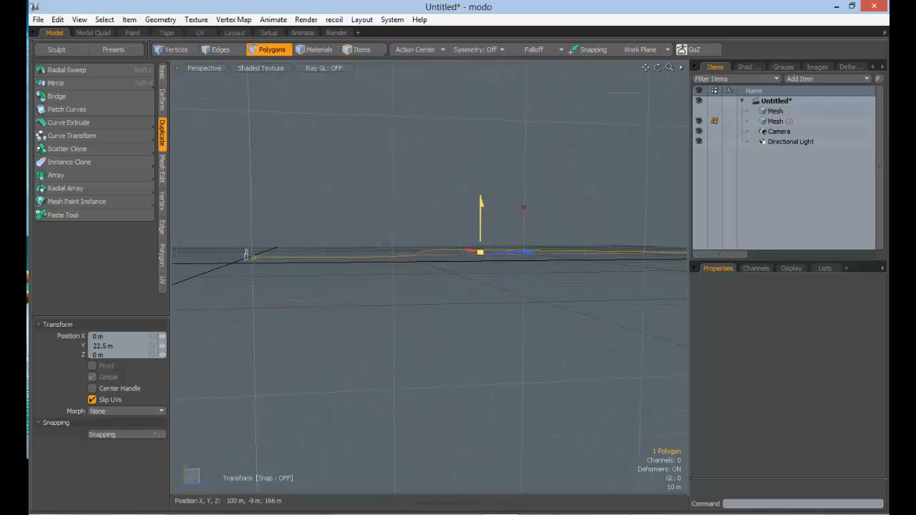
pyautogui.press('space')
pyautogui.click(404, 285)
# - Select the closed profile curve and try a Curve Extrude using the long path curve
pyautogui.keyDown('alt'); pyautogui.moveTo(341, 293); pyautogui.dragTo(380, 331); pyautogui.keyUp('alt')
pyautogui.keyDown('alt'); pyautogui.keyDown('shift'); pyautogui.moveTo(397, 274); pyautogui.dragTo(434, 278); pyautogui.keyUp('shift'); pyautogui.keyUp('alt')
pyautogui.keyDown('ctrl'); pyautogui.keyDown('alt'); pyautogui.moveTo(434, 278); pyautogui.dragTo(533, 282); pyautogui.keyUp('alt'); pyautogui.keyUp('ctrl')
pyautogui.keyDown('alt'); pyautogui.keyDown('shift'); pyautogui.moveTo(384, 274); pyautogui.dragTo(287, 266); pyautogui.keyUp('shift'); pyautogui.keyUp('alt')
pyautogui.keyDown('ctrl'); pyautogui.keyDown('alt'); pyautogui.moveTo(414, 274); pyautogui.dragTo(388, 272); pyautogui.keyUp('alt'); pyautogui.keyUp('ctrl')
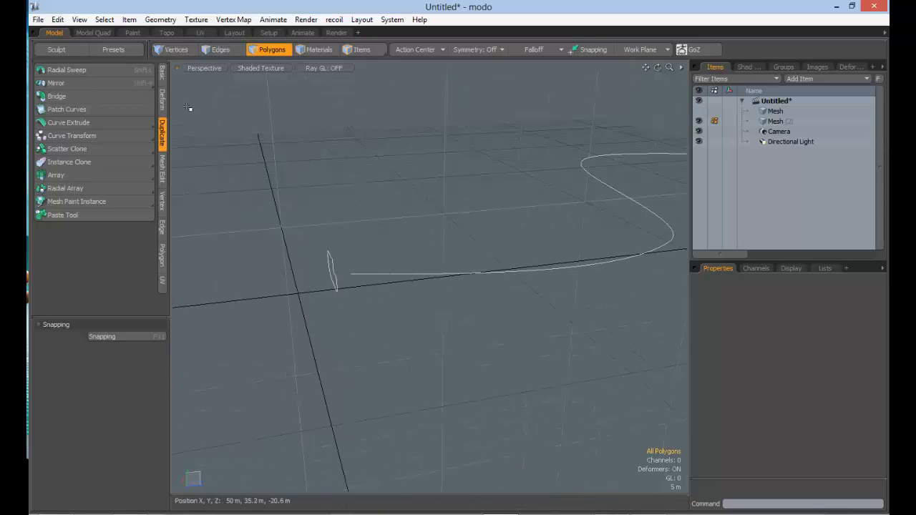
pyautogui.click(86, 122)
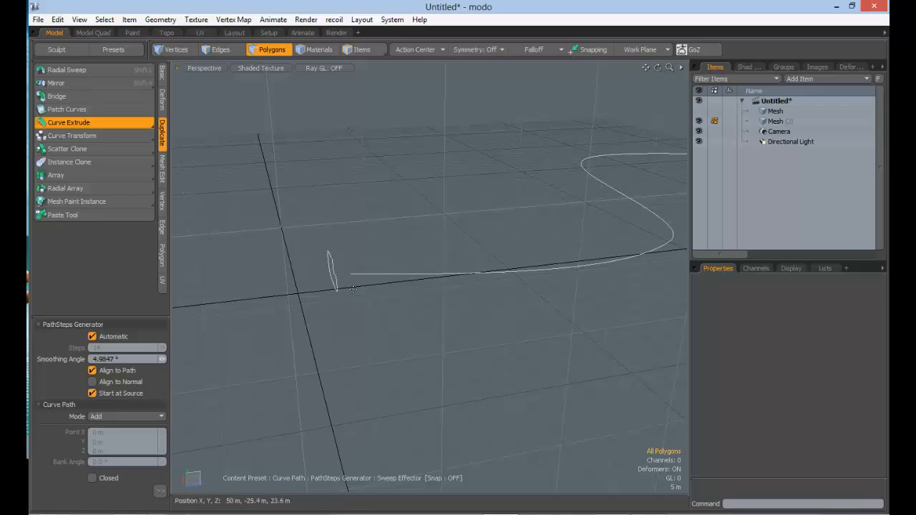
pyautogui.press('space')
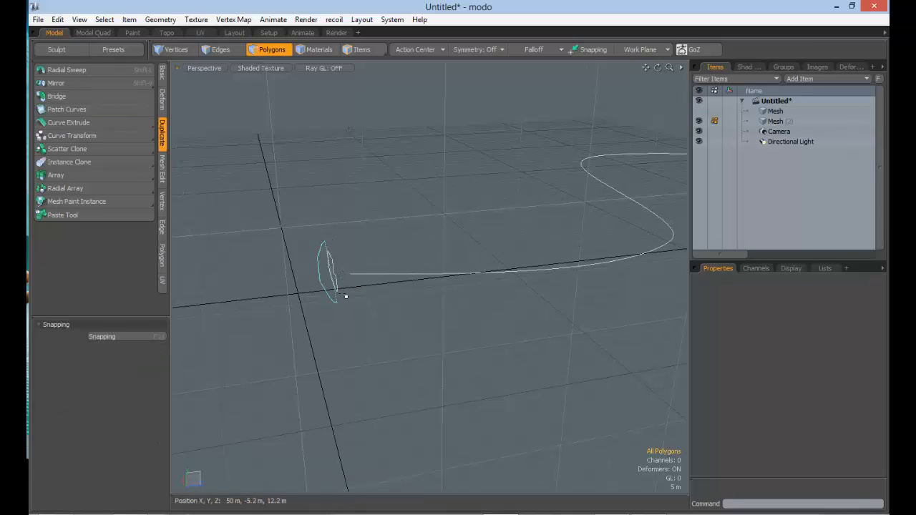
pyautogui.click(319, 234)
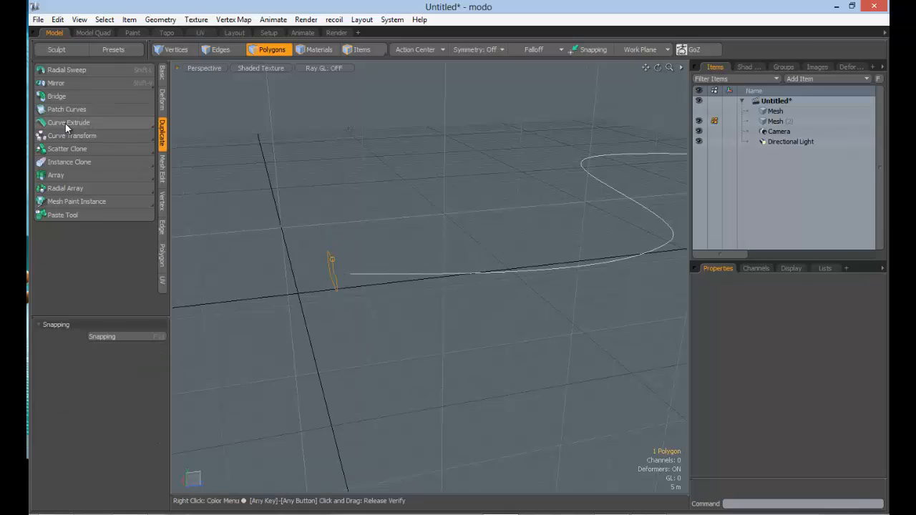
pyautogui.click(65, 123)
pyautogui.click(378, 275)
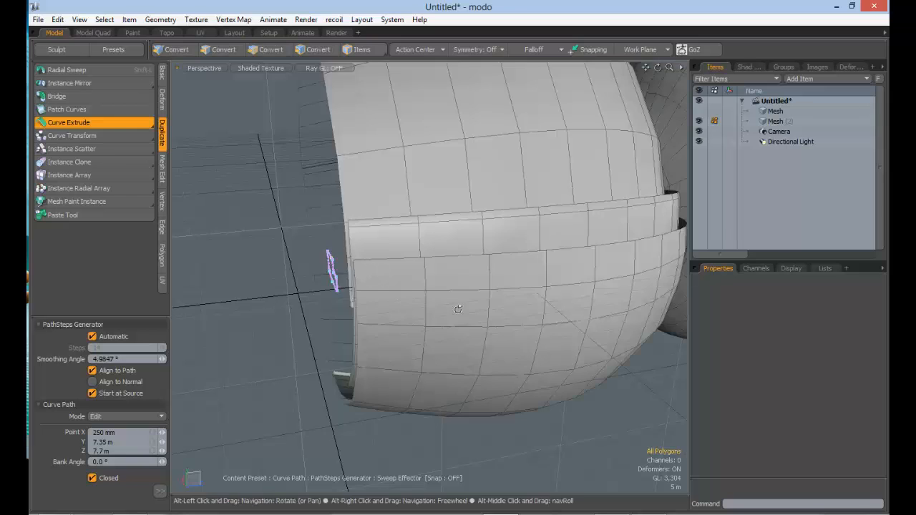
# - Toggle Invert Polygons for the extruded shape, then undo the Curve Extrude
pyautogui.scroll(-5, 458, 309)
pyautogui.keyDown('alt'); pyautogui.moveTo(448, 292); pyautogui.dragTo(347, 339); pyautogui.keyUp('alt')
pyautogui.press('3')
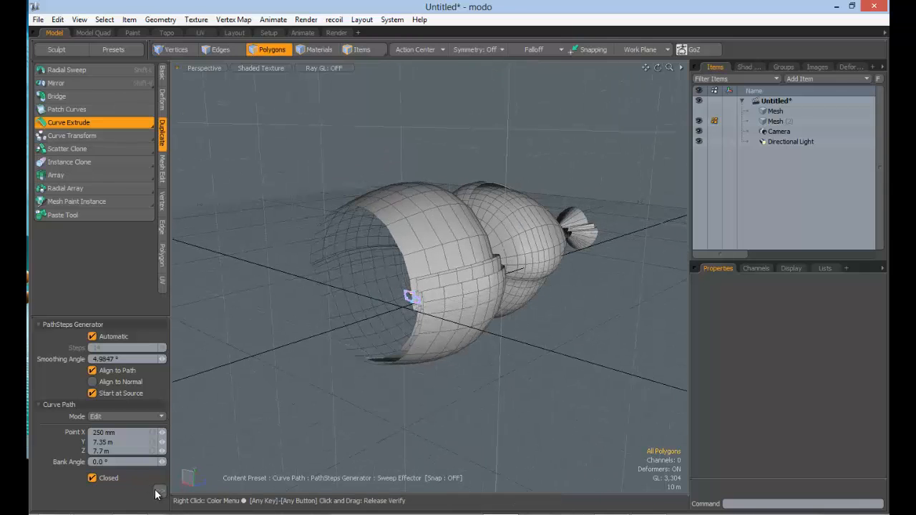
pyautogui.click(158, 491)
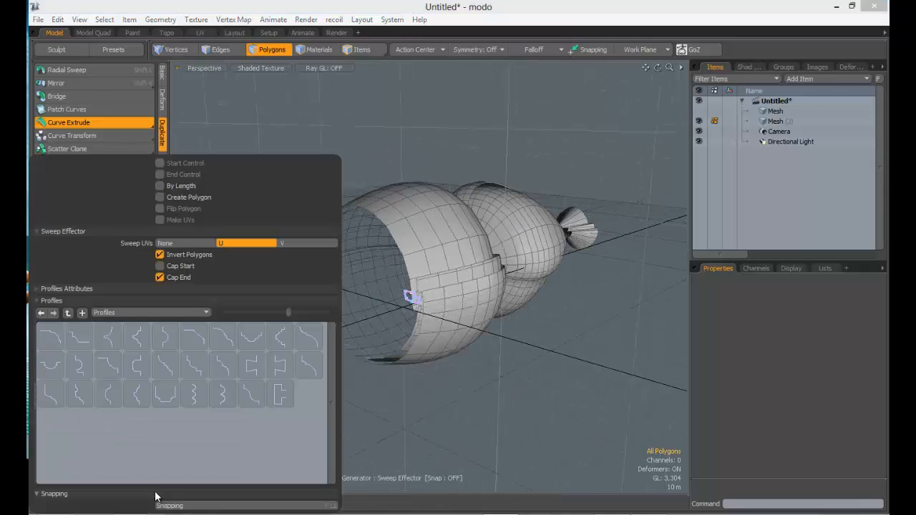
pyautogui.click(190, 254)
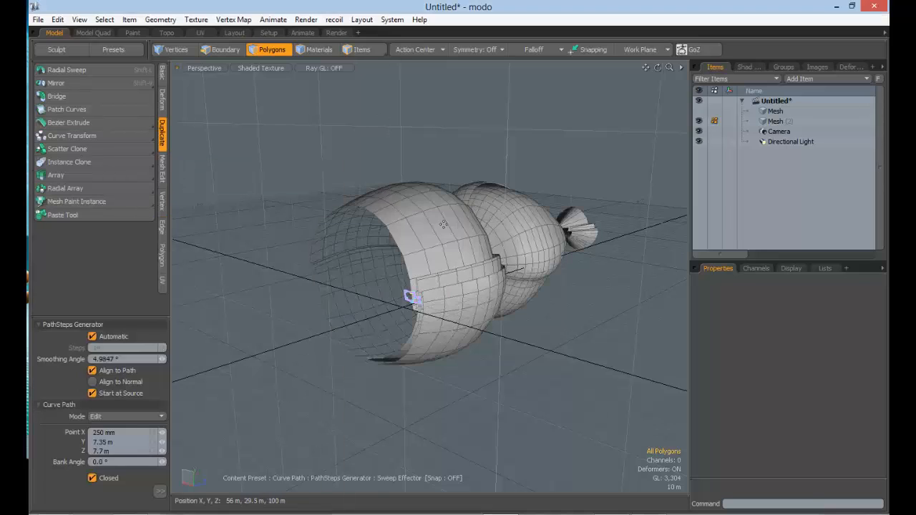
pyautogui.hotkey('ctrl', 'z')
pyautogui.keyDown('alt'); pyautogui.moveTo(365, 335); pyautogui.dragTo(448, 314); pyautogui.keyUp('alt')
pyautogui.click(448, 315)
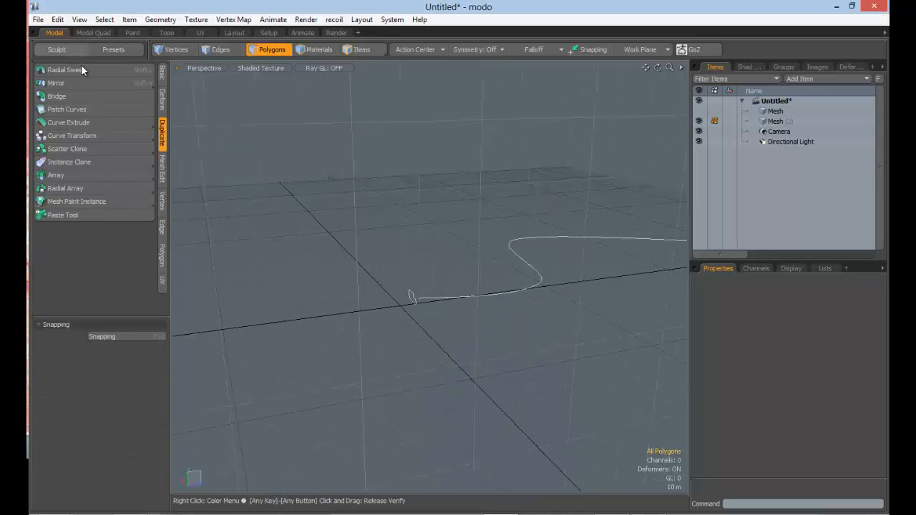
pyautogui.click(81, 124)
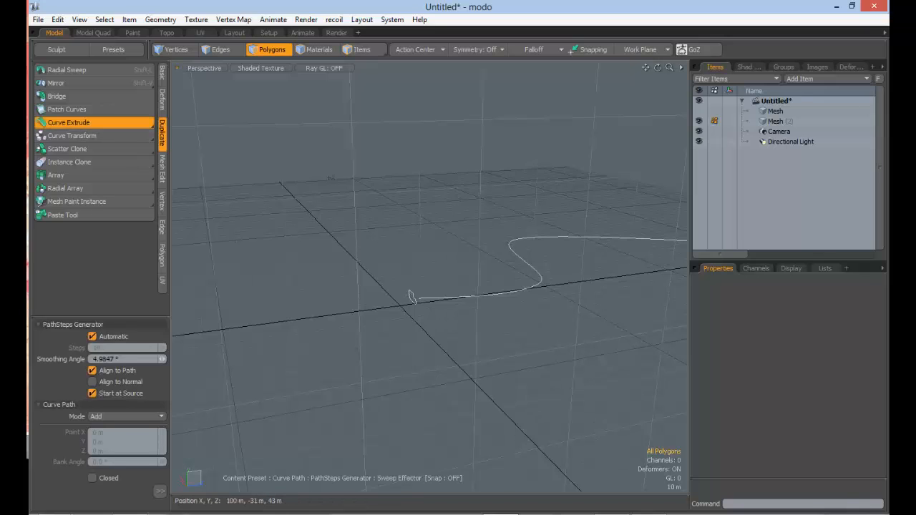
pyautogui.press('space')
# - Try a Curve Extrude with both the closed profile and the path curve selected, then undo it
pyautogui.keyDown('ctrl'); pyautogui.keyDown('alt'); pyautogui.moveTo(453, 308); pyautogui.dragTo(547, 312); pyautogui.keyUp('alt'); pyautogui.keyUp('ctrl')
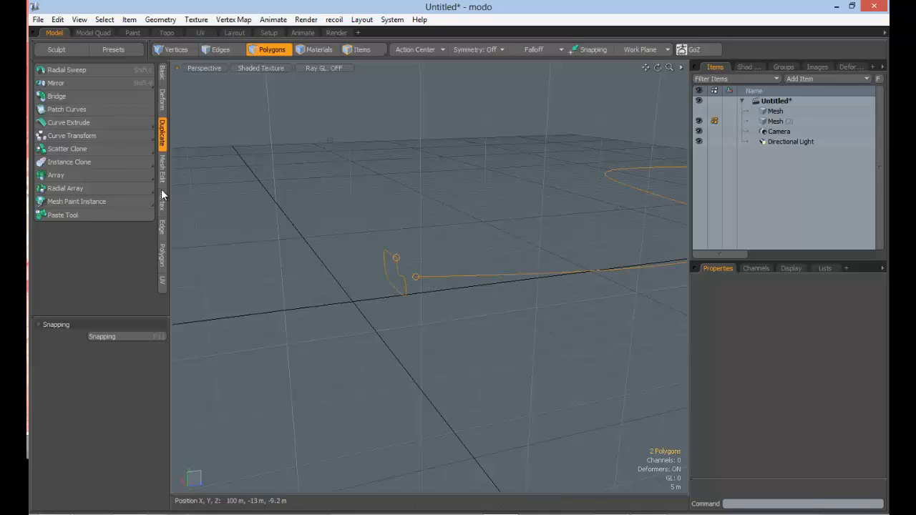
pyautogui.click(71, 122)
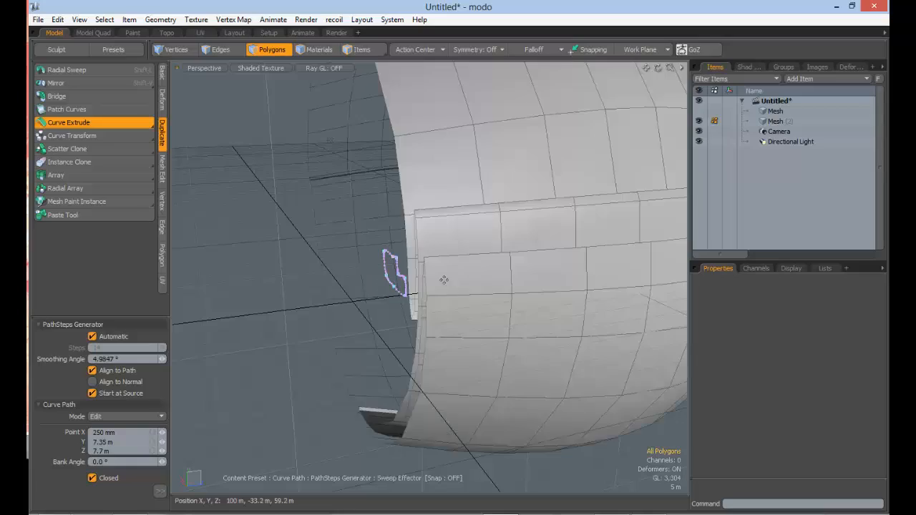
pyautogui.keyDown('alt'); pyautogui.moveTo(504, 314); pyautogui.dragTo(442, 337); pyautogui.keyUp('alt')
pyautogui.keyDown('alt'); pyautogui.keyDown('shift'); pyautogui.moveTo(529, 337); pyautogui.dragTo(438, 321); pyautogui.keyUp('shift'); pyautogui.keyUp('alt')
pyautogui.keyDown('alt'); pyautogui.moveTo(438, 321); pyautogui.dragTo(363, 287); pyautogui.keyUp('alt')
pyautogui.hotkey('ctrl', 'z')
pyautogui.hotkey('ctrl', 'z')
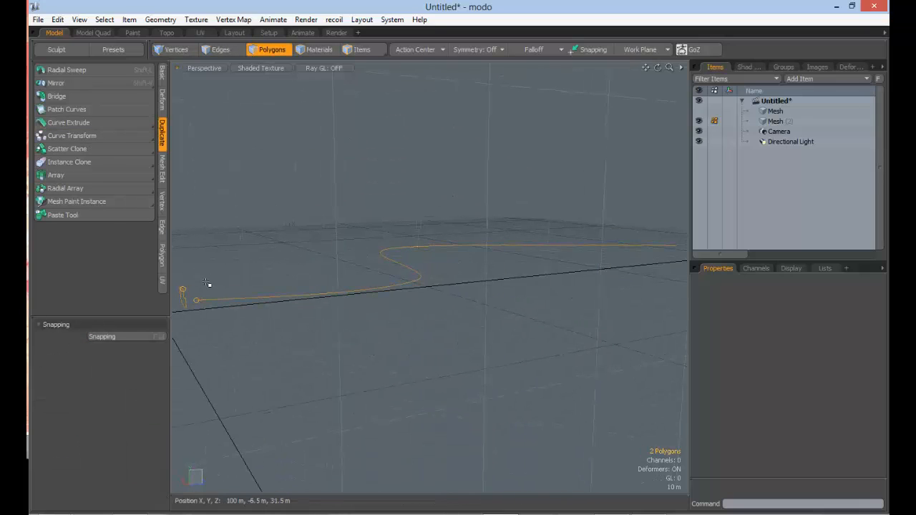
# - Reselect the curves, picking the path before the closed profile, and sweep the profile along the path with Curve Extrude
pyautogui.keyDown('alt'); pyautogui.moveTo(206, 284); pyautogui.dragTo(334, 292); pyautogui.keyUp('alt')
pyautogui.click(308, 238)
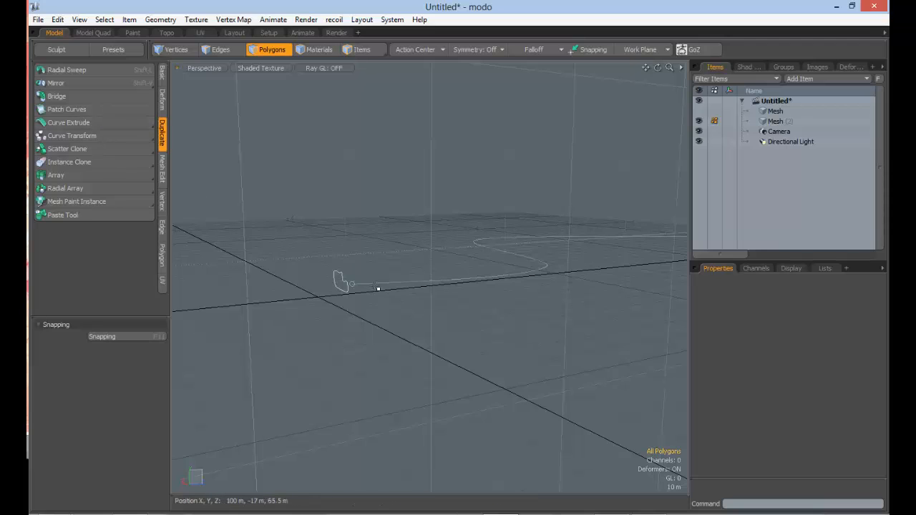
pyautogui.click(57, 123)
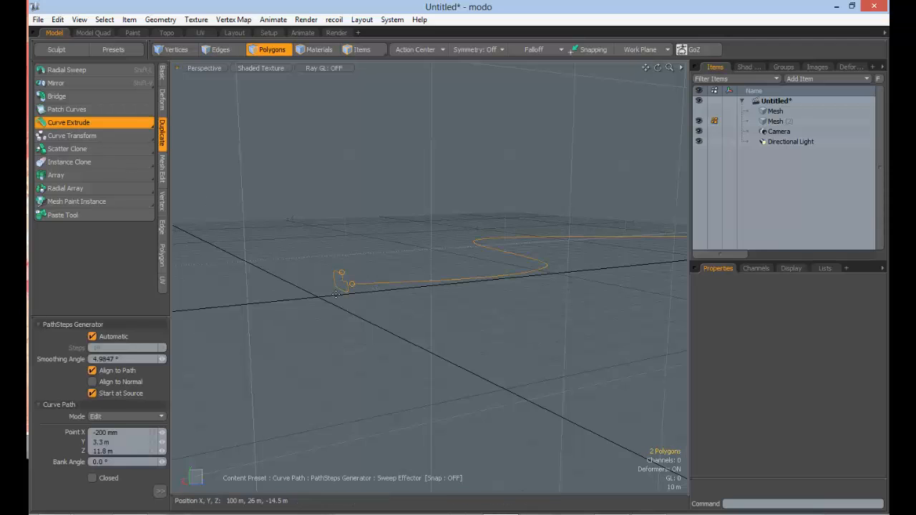
pyautogui.click(344, 285)
pyautogui.keyDown('alt'); pyautogui.moveTo(343, 283); pyautogui.dragTo(489, 322); pyautogui.keyUp('alt')
pyautogui.scroll(3, 477, 317)
pyautogui.scroll(-2, 344, 269)
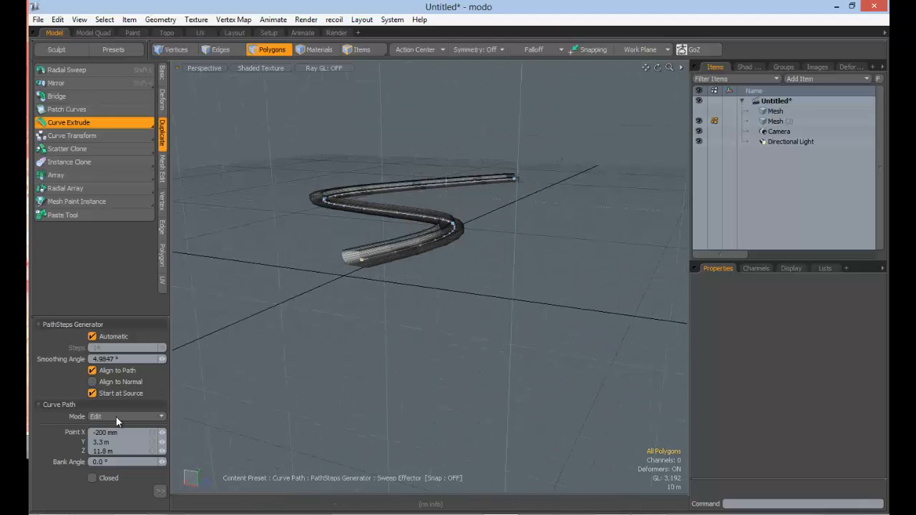
# - Turn off Invert Polygons for the swept shape, drop the tool and undo the extrude
pyautogui.click(159, 492)
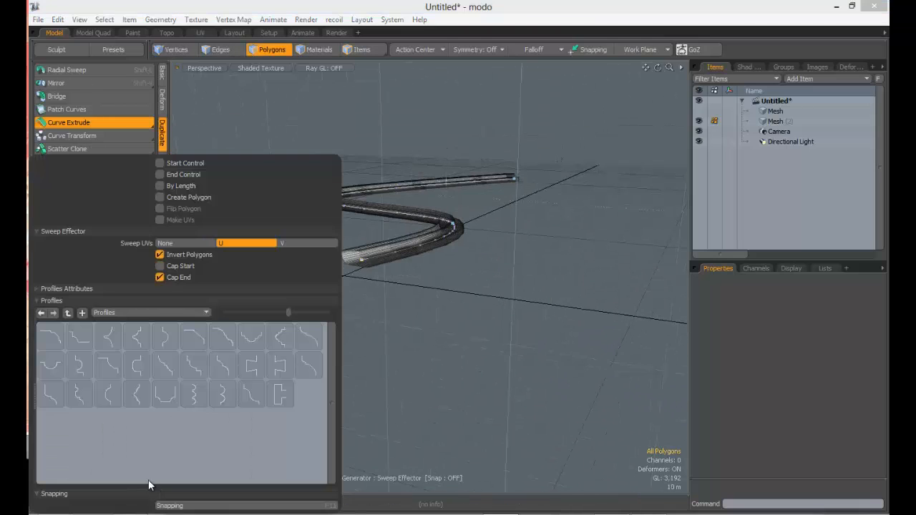
pyautogui.click(161, 254)
pyautogui.moveTo(436, 274)
pyautogui.keyDown('alt'); pyautogui.mouseDown()
pyautogui.moveTo(329, 297)
pyautogui.moveTo(307, 222)
pyautogui.moveTo(332, 242)
pyautogui.moveTo(408, 225)
pyautogui.moveTo(369, 230)
pyautogui.moveTo(394, 219)
pyautogui.moveTo(430, 259)
pyautogui.moveTo(362, 266)
pyautogui.moveTo(535, 303)
pyautogui.moveTo(539, 260)
pyautogui.moveTo(442, 303)
pyautogui.moveTo(489, 293)
pyautogui.moveTo(393, 296)
pyautogui.moveTo(433, 303)
pyautogui.moveTo(415, 311)
pyautogui.moveTo(408, 293)
pyautogui.moveTo(482, 296)
pyautogui.moveTo(439, 288)
pyautogui.moveTo(440, 299)
pyautogui.moveTo(469, 312)
pyautogui.moveTo(365, 307)
pyautogui.moveTo(145, 468)
pyautogui.mouseUp(); pyautogui.keyUp('alt')
pyautogui.press('q')
pyautogui.hotkey('ctrl', 'z')
# - Try the Curve Extrude along the path again with Cap Start enabled, then undo it
pyautogui.click(59, 123)
pyautogui.click(317, 311)
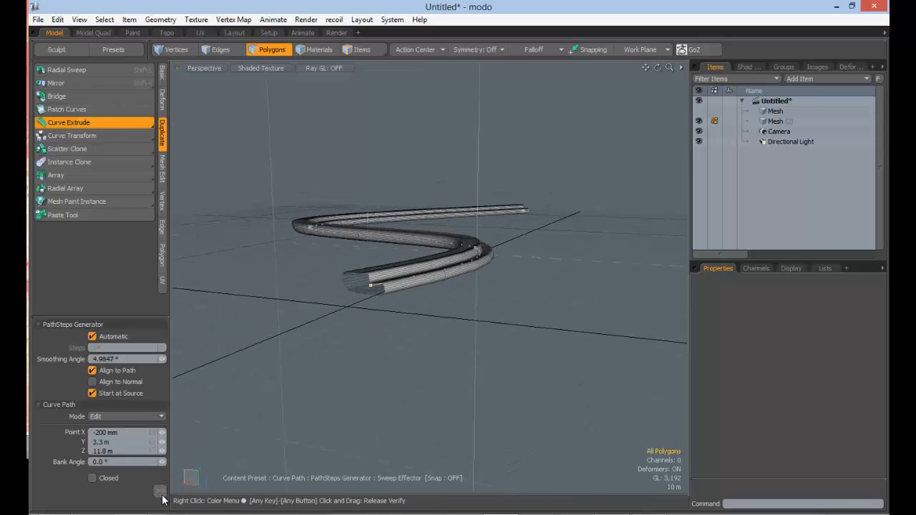
pyautogui.click(160, 492)
pyautogui.click(177, 268)
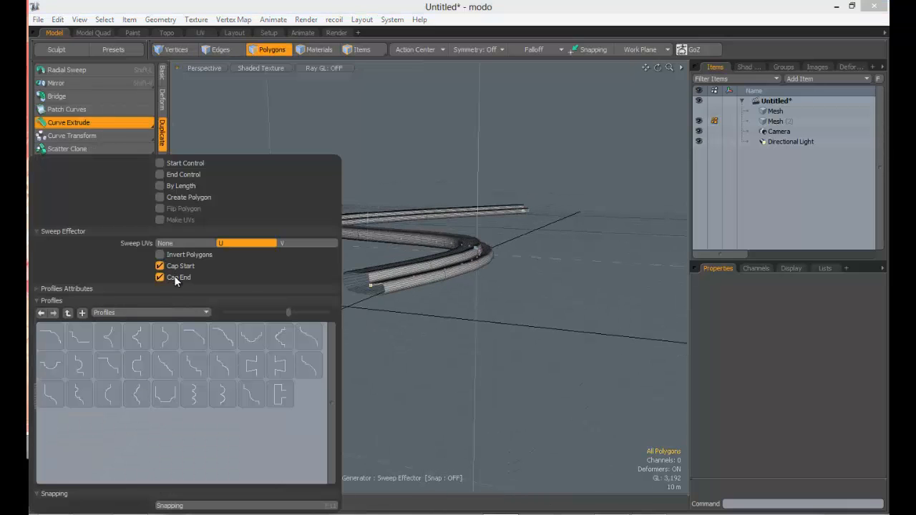
pyautogui.keyDown('alt'); pyautogui.moveTo(449, 308); pyautogui.dragTo(455, 289); pyautogui.keyUp('alt')
pyautogui.hotkey('ctrl', 'z')
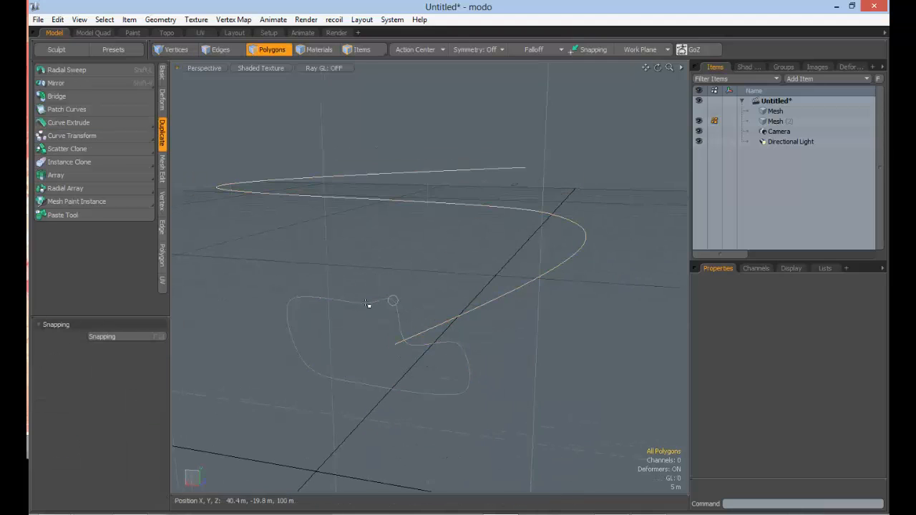
# - Freeze the closed profile curve into a polygon with Freeze Curves as Faces enabled
pyautogui.click(154, 21)
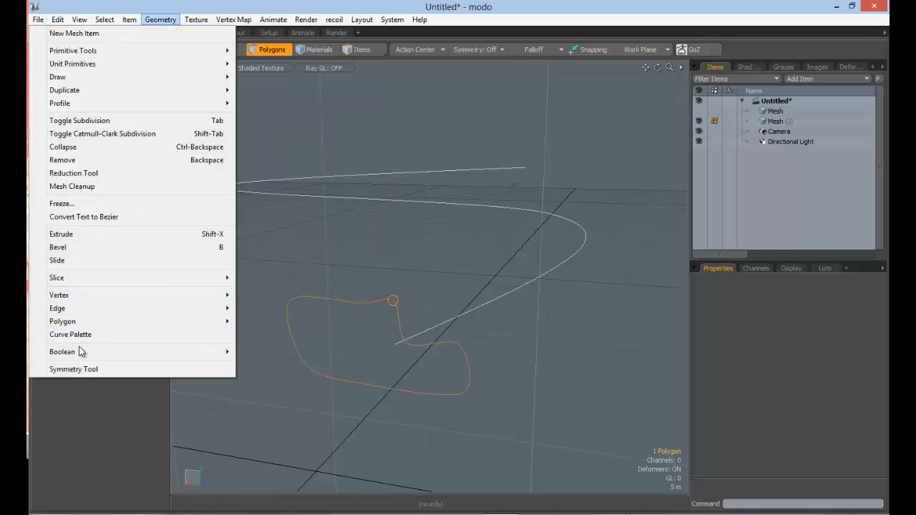
pyautogui.click(113, 207)
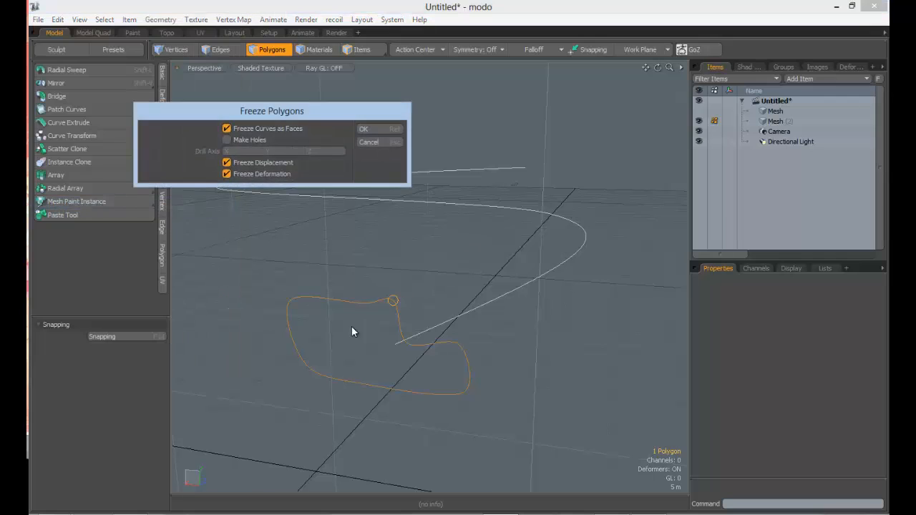
pyautogui.click(381, 131)
# - Select the path curve, add the frozen profile face to the selection, and sweep it along the path with Curve Extrude
pyautogui.keyDown('alt'); pyautogui.moveTo(482, 307); pyautogui.dragTo(424, 273); pyautogui.keyUp('alt')
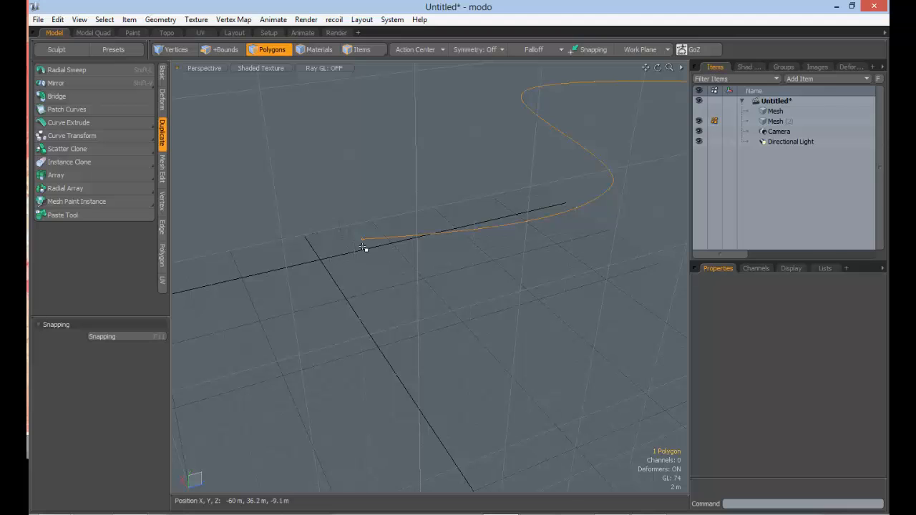
pyautogui.keyDown('alt'); pyautogui.moveTo(364, 247); pyautogui.dragTo(273, 157); pyautogui.keyUp('alt')
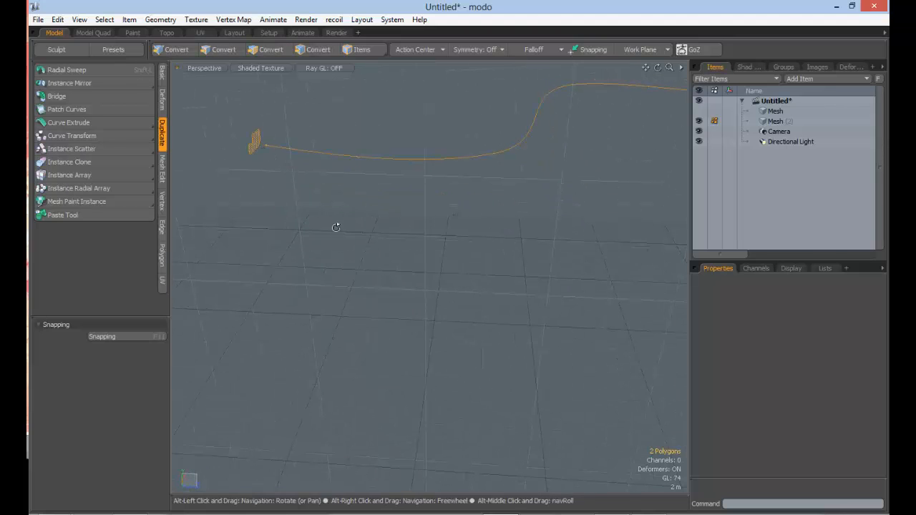
pyautogui.keyDown('alt'); pyautogui.moveTo(335, 221); pyautogui.dragTo(248, 220); pyautogui.keyUp('alt')
pyautogui.click(95, 123)
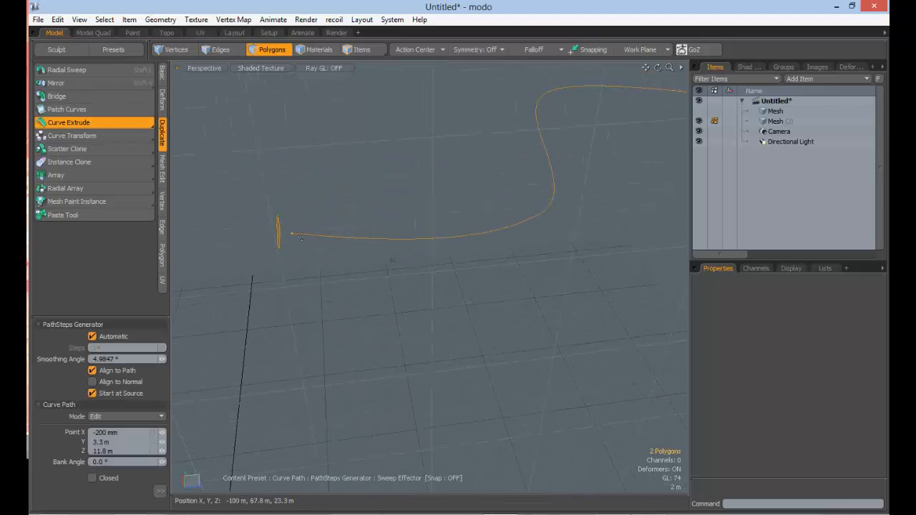
pyautogui.keyDown('alt'); pyautogui.moveTo(322, 232); pyautogui.dragTo(425, 253); pyautogui.keyUp('alt')
pyautogui.keyDown('alt'); pyautogui.keyDown('shift'); pyautogui.moveTo(476, 301); pyautogui.dragTo(268, 233); pyautogui.keyUp('shift'); pyautogui.keyUp('alt')
pyautogui.keyDown('alt'); pyautogui.moveTo(413, 282); pyautogui.dragTo(524, 286); pyautogui.keyUp('alt')
# - Enable Cap Start to close the sweep's open end, then drop the tool and clear the selection
pyautogui.click(159, 490)
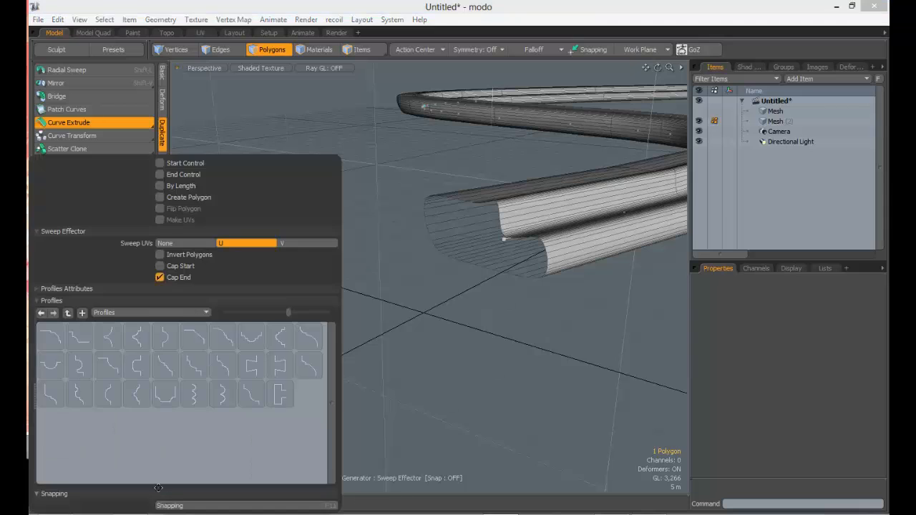
pyautogui.click(184, 266)
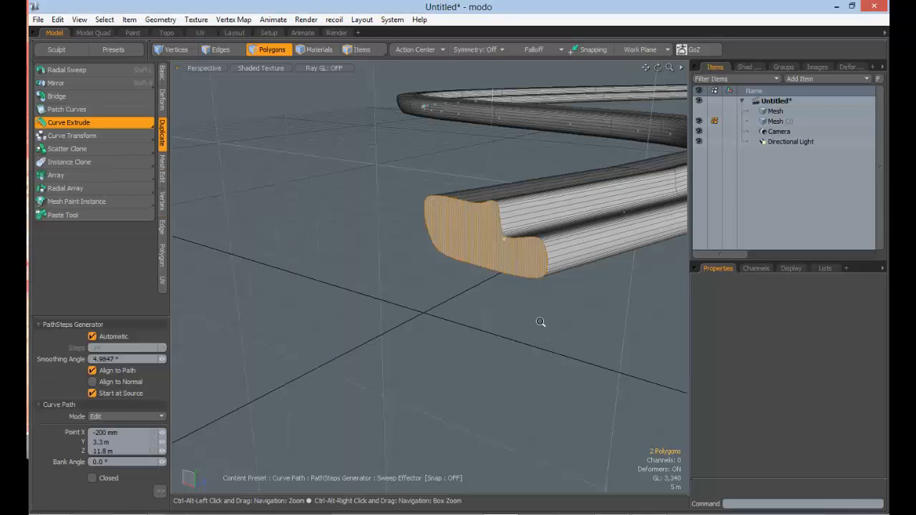
pyautogui.keyDown('alt'); pyautogui.moveTo(544, 322); pyautogui.dragTo(525, 320); pyautogui.keyUp('alt')
pyautogui.press('q')
pyautogui.keyDown('alt'); pyautogui.moveTo(551, 277); pyautogui.dragTo(465, 240); pyautogui.keyUp('alt')
pyautogui.click(525, 282)
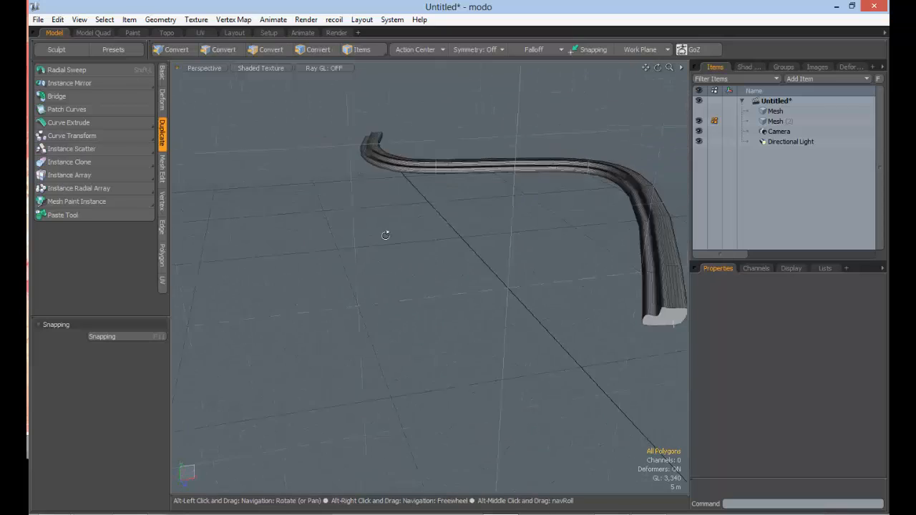